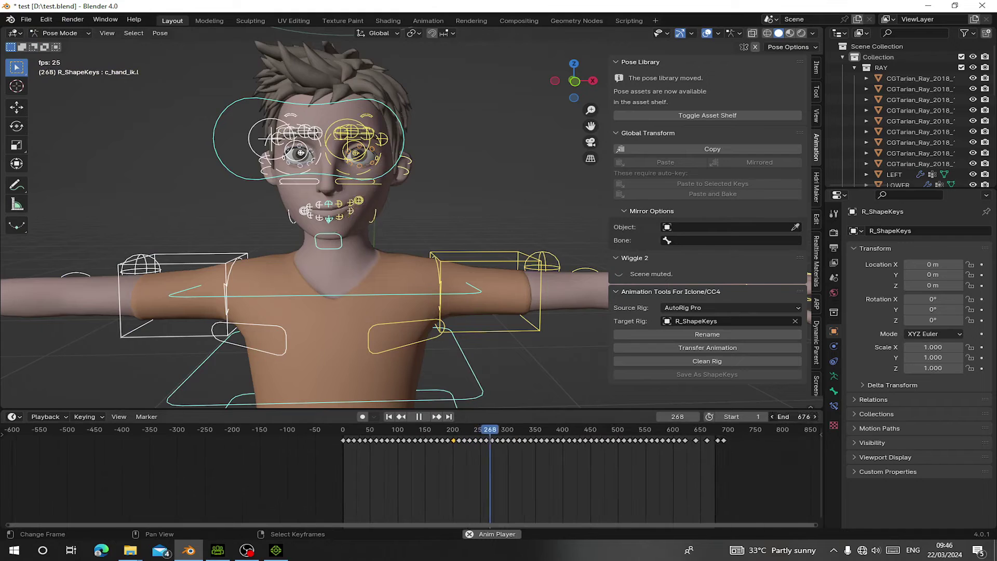
Hide the viewport overlays and watch the facial animation play on the character's face up close and from an angle.
{"action": "scroll", "coordinate": [336, 239], "scroll_direction": "up", "scroll_amount": 5}
{"action": "middle_click_drag", "start_coordinate": [335, 239], "coordinate": [455, 260], "text": "shift"}
{"action": "scroll", "coordinate": [554, 156], "scroll_direction": "down", "scroll_amount": 2}
{"action": "middle_click_drag", "start_coordinate": [554, 151], "coordinate": [554, 181], "text": "shift"}
{"action": "key", "text": "shift+alt+z"}
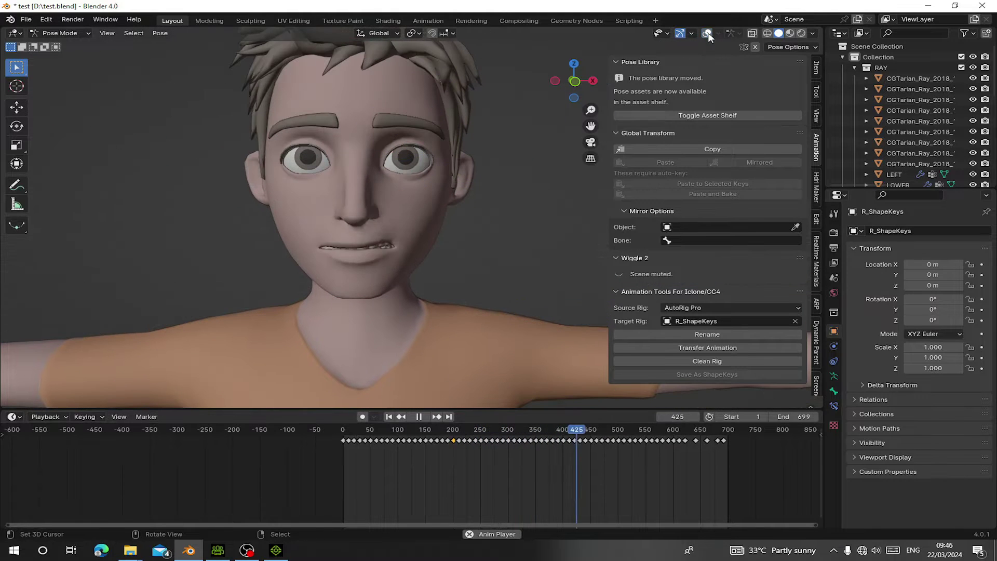
{"action": "scroll", "coordinate": [526, 274], "scroll_direction": "down", "scroll_amount": 5}
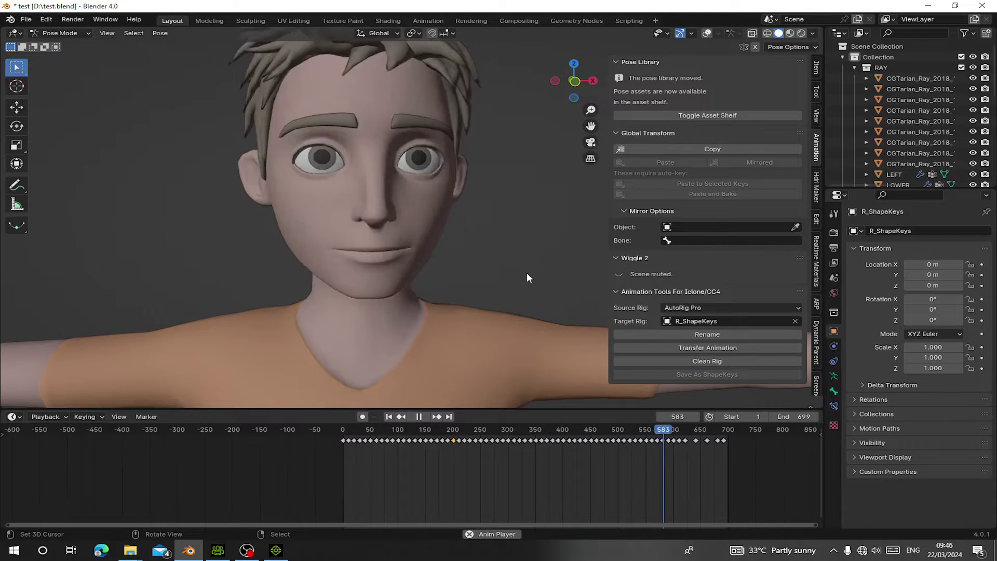
{"action": "middle_click_drag", "start_coordinate": [526, 274], "coordinate": [476, 272]}
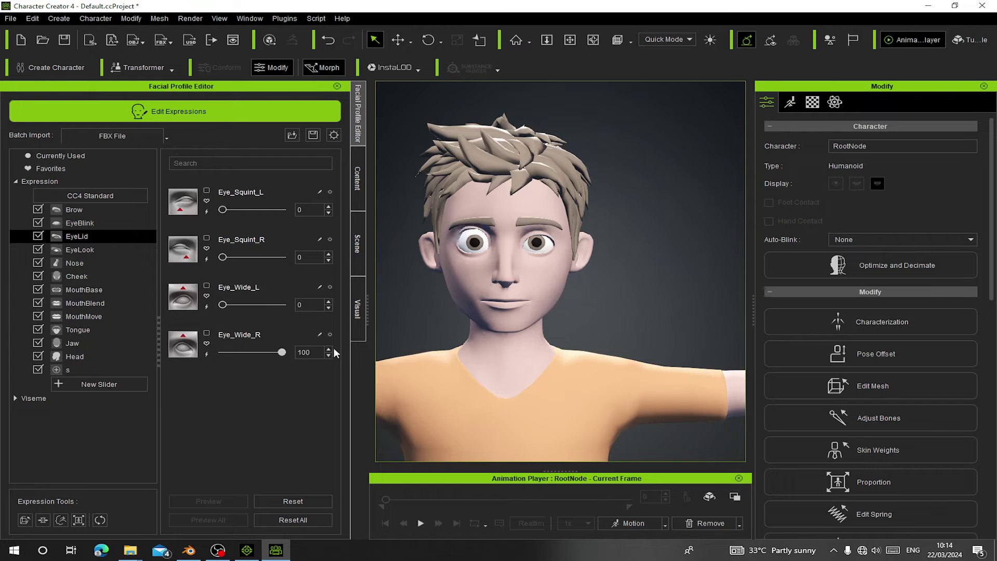
Preview the character's Jaw expressions, with Jaw_Open at 100 and the Jaw_R slider.
{"action": "left_click", "coordinate": [103, 303]}
{"action": "left_click", "coordinate": [73, 343]}
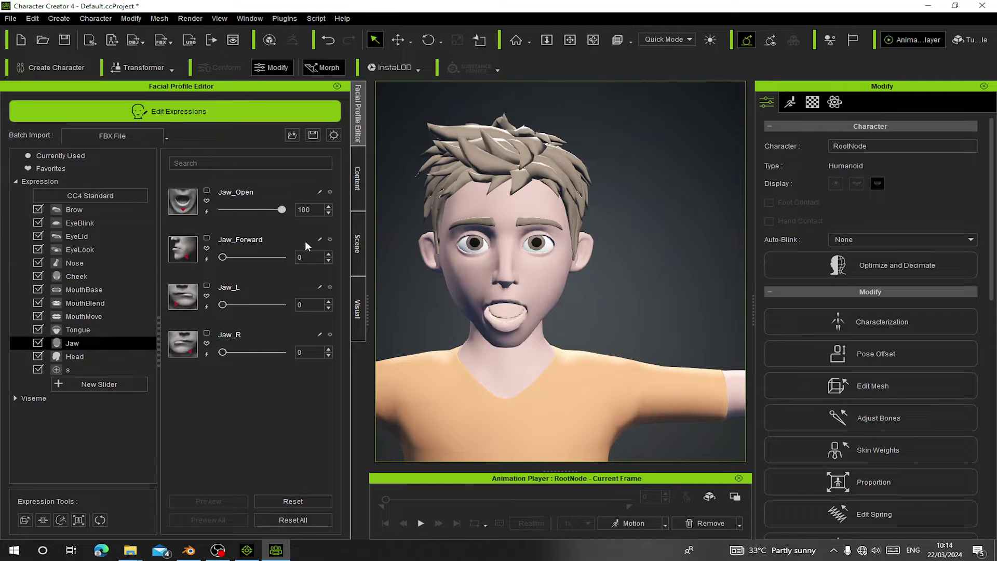
{"action": "mouse_move", "coordinate": [223, 353]}
{"action": "left_mouse_down"}
{"action": "mouse_move", "coordinate": [233, 367]}
{"action": "mouse_move", "coordinate": [221, 363]}
{"action": "left_mouse_up"}
Preview the character's Head expressions by testing the Head_Turn and Head_Tilt sliders and returning them to 0.
{"action": "left_click", "coordinate": [104, 356]}
{"action": "mouse_move", "coordinate": [222, 258]}
{"action": "left_mouse_down"}
{"action": "mouse_move", "coordinate": [278, 269]}
{"action": "mouse_move", "coordinate": [221, 275]}
{"action": "left_mouse_up"}
{"action": "mouse_move", "coordinate": [222, 304]}
{"action": "left_mouse_down"}
{"action": "mouse_move", "coordinate": [300, 306]}
{"action": "mouse_move", "coordinate": [220, 305]}
{"action": "left_mouse_up"}
{"action": "scroll", "coordinate": [475, 332], "scroll_direction": "down", "scroll_amount": 3}
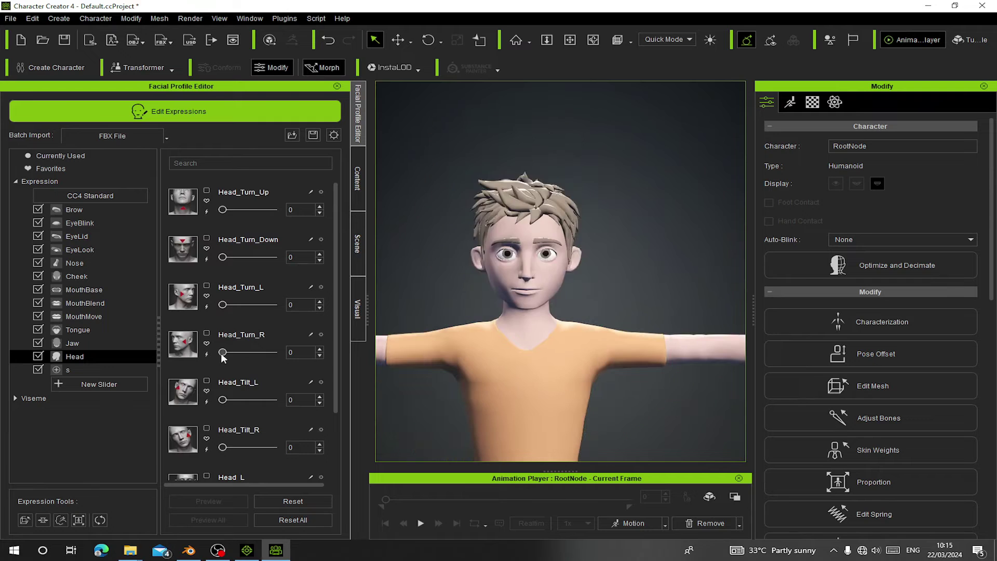
{"action": "mouse_move", "coordinate": [223, 400]}
{"action": "left_mouse_down"}
{"action": "mouse_move", "coordinate": [282, 385]}
{"action": "mouse_move", "coordinate": [221, 400]}
{"action": "left_mouse_up"}
{"action": "mouse_move", "coordinate": [223, 447]}
{"action": "left_mouse_down"}
{"action": "mouse_move", "coordinate": [294, 443]}
{"action": "mouse_move", "coordinate": [220, 447]}
{"action": "left_mouse_up"}
{"action": "scroll", "coordinate": [250, 416], "scroll_direction": "down", "scroll_amount": 3}
{"action": "mouse_move", "coordinate": [223, 409]}
{"action": "left_mouse_down"}
{"action": "mouse_move", "coordinate": [301, 399]}
{"action": "mouse_move", "coordinate": [222, 409]}
{"action": "left_mouse_up"}
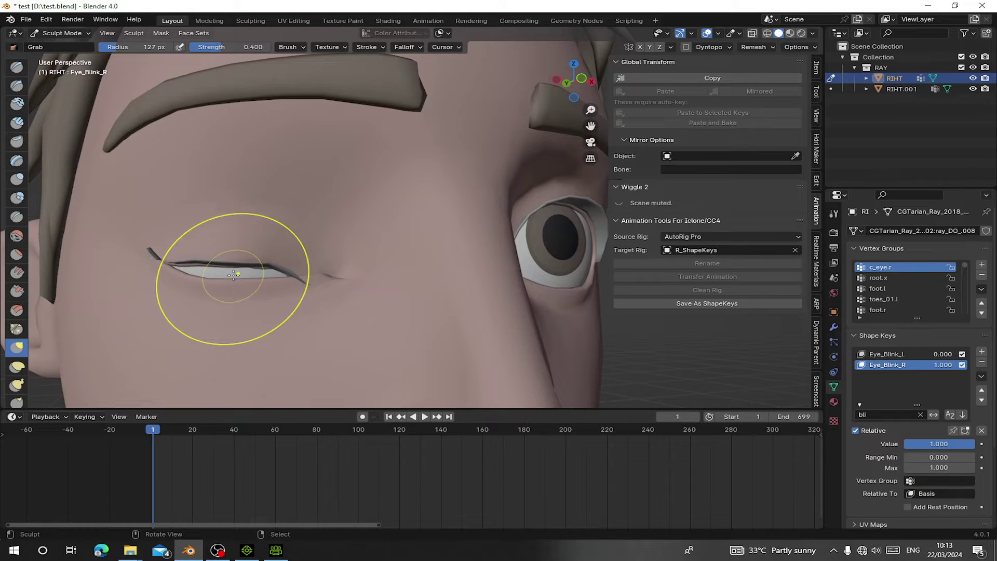
Preview the eye blink, return Eye_Blink_R to 0, and show the EyeLid expressions.
{"action": "scroll", "coordinate": [234, 275], "scroll_direction": "down", "scroll_amount": 5}
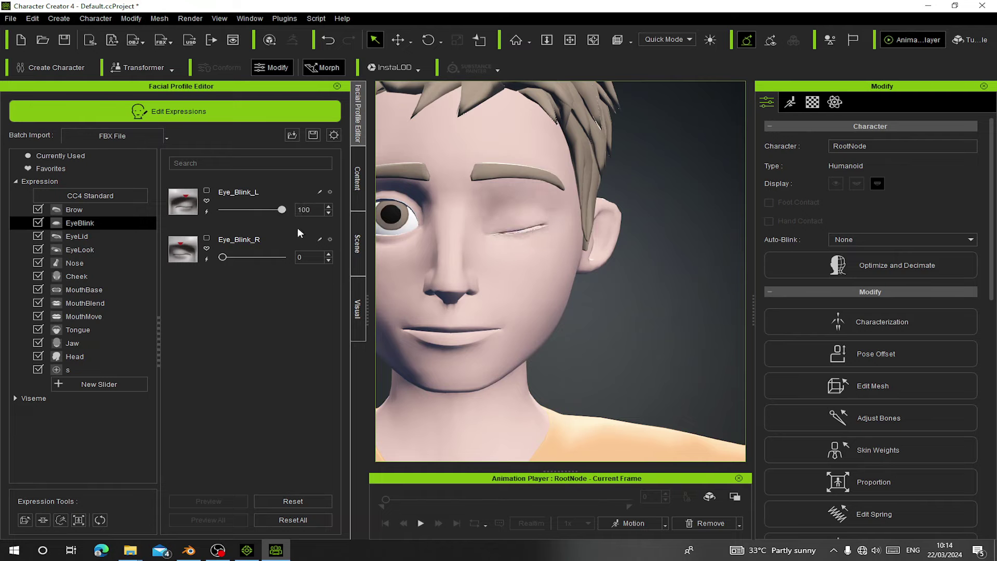
{"action": "left_click_drag", "start_coordinate": [282, 256], "coordinate": [222, 257]}
{"action": "key", "text": "ctrl+z"}
{"action": "left_click", "coordinate": [76, 236]}
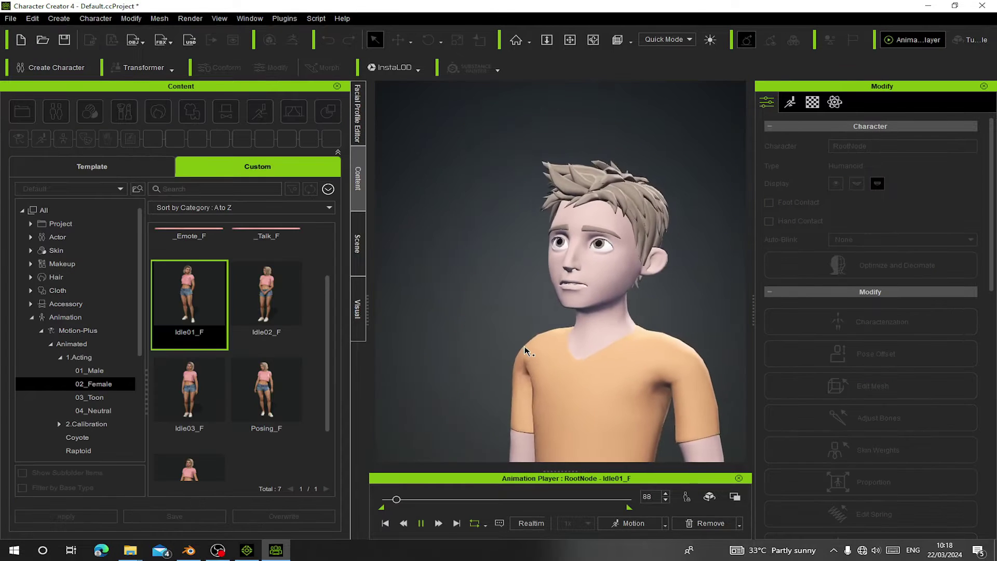
Watch the Idle01_F motion play on the character from near and far.
{"action": "scroll", "coordinate": [525, 351], "scroll_direction": "down", "scroll_amount": 5}
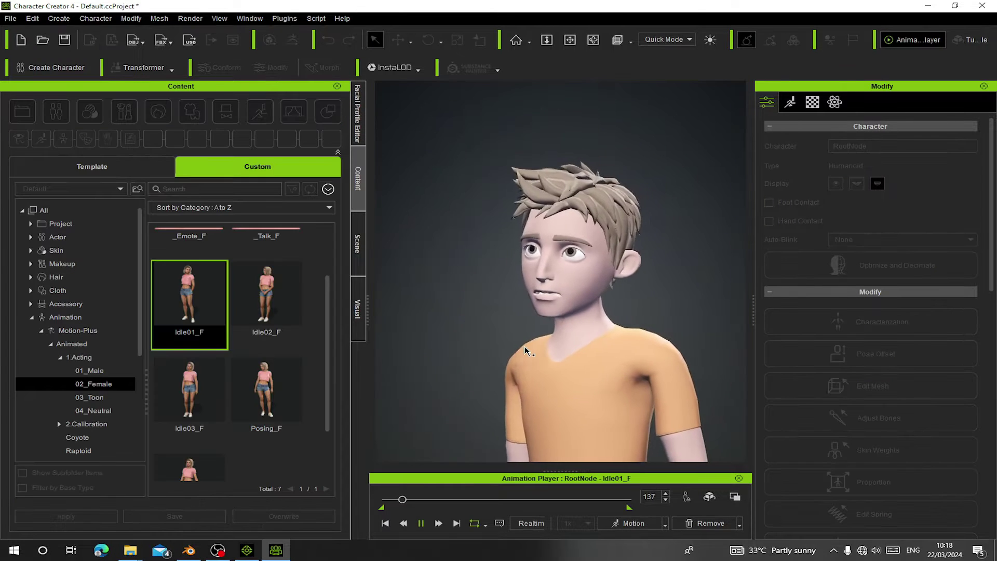
{"action": "scroll", "coordinate": [606, 362], "scroll_direction": "up", "scroll_amount": 5}
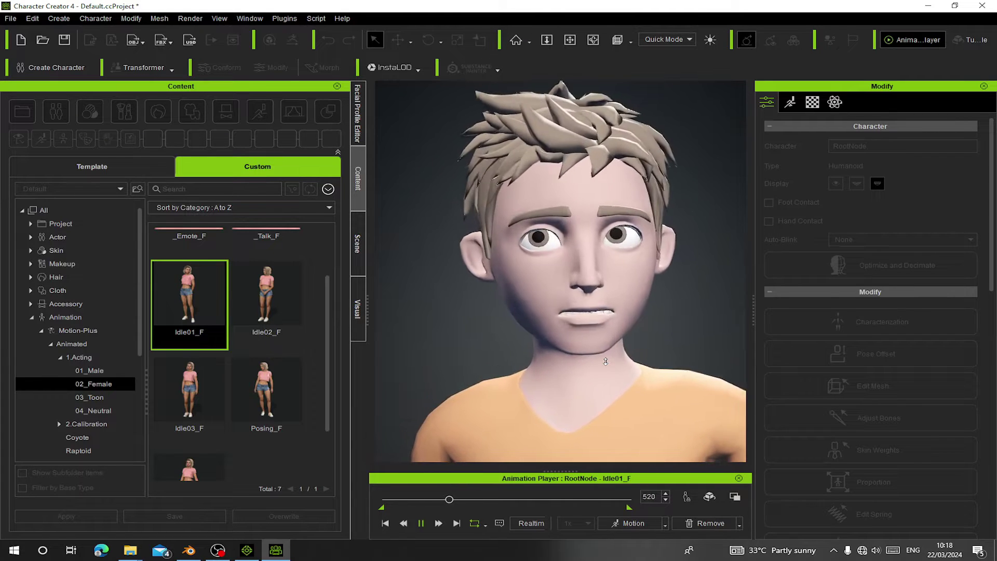
{"action": "scroll", "coordinate": [933, 426], "scroll_direction": "down", "scroll_amount": 10}
{"action": "scroll", "coordinate": [933, 426], "scroll_direction": "up", "scroll_amount": 5}
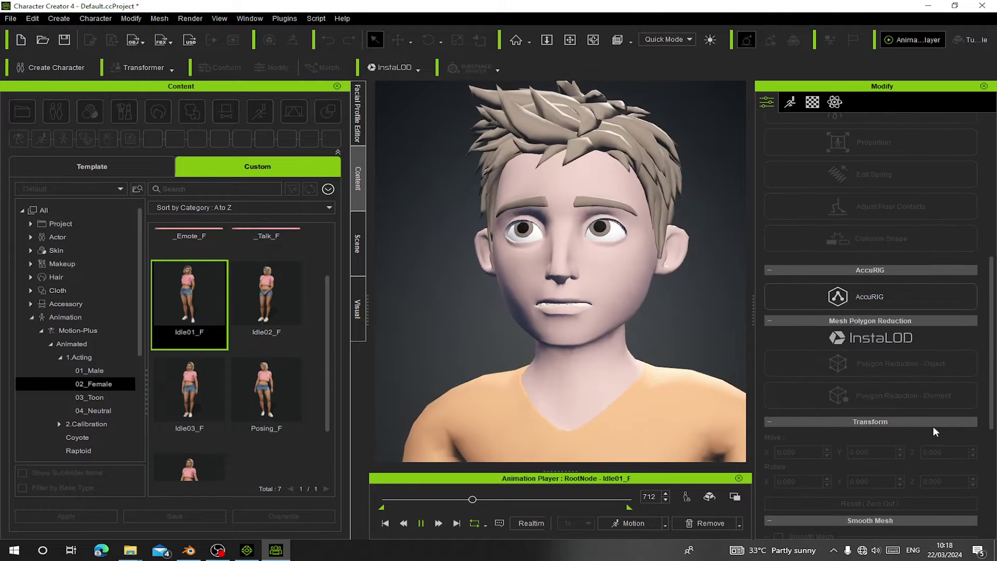
{"action": "left_click", "coordinate": [790, 102]}
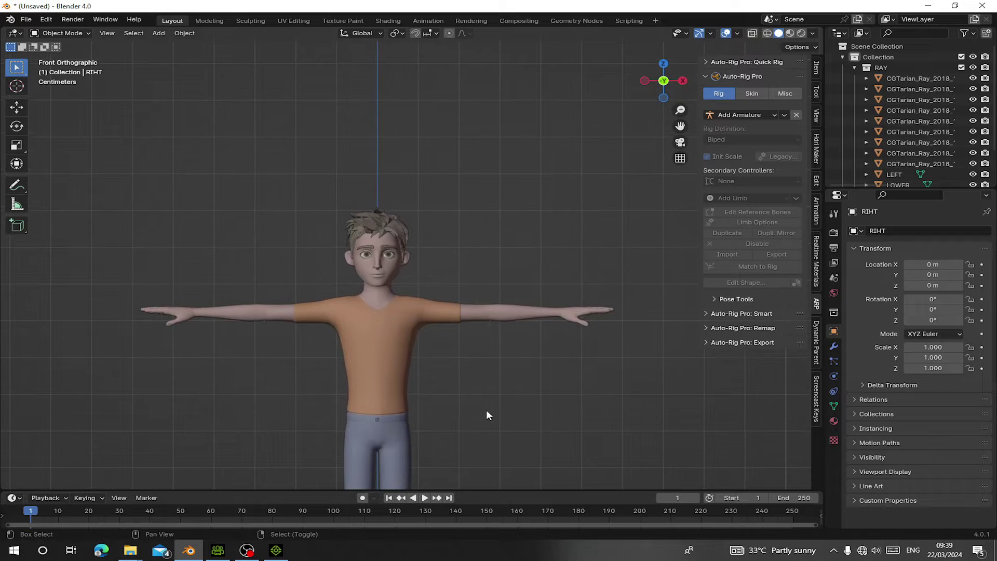
Try moving the jaw controller and the eye target controller on the character's face rig.
{"action": "middle_click_drag", "start_coordinate": [486, 411], "coordinate": [494, 361], "text": "shift"}
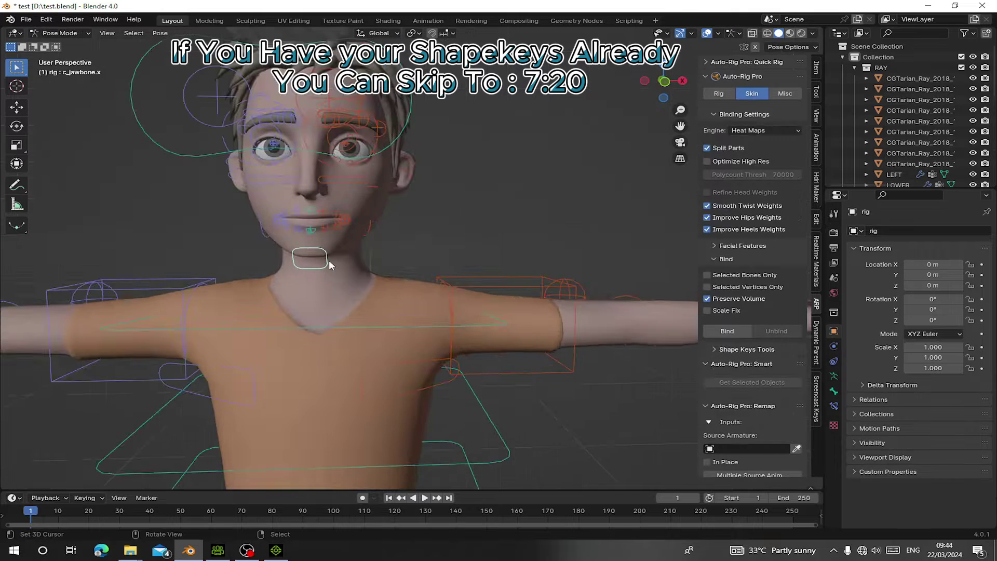
{"action": "key", "text": "g"}
{"action": "right_click", "coordinate": [368, 258]}
{"action": "left_click", "coordinate": [395, 146]}
{"action": "key", "text": "g"}
{"action": "key", "text": "Escape"}
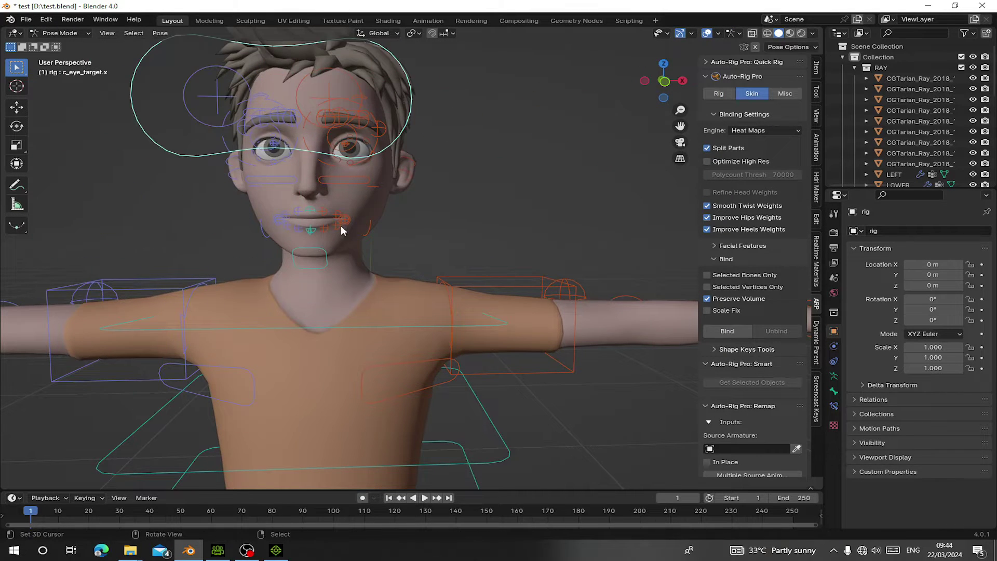
{"action": "scroll", "coordinate": [406, 327], "scroll_direction": "down", "scroll_amount": 4}
{"action": "left_click_drag", "start_coordinate": [598, 282], "coordinate": [445, 423]}
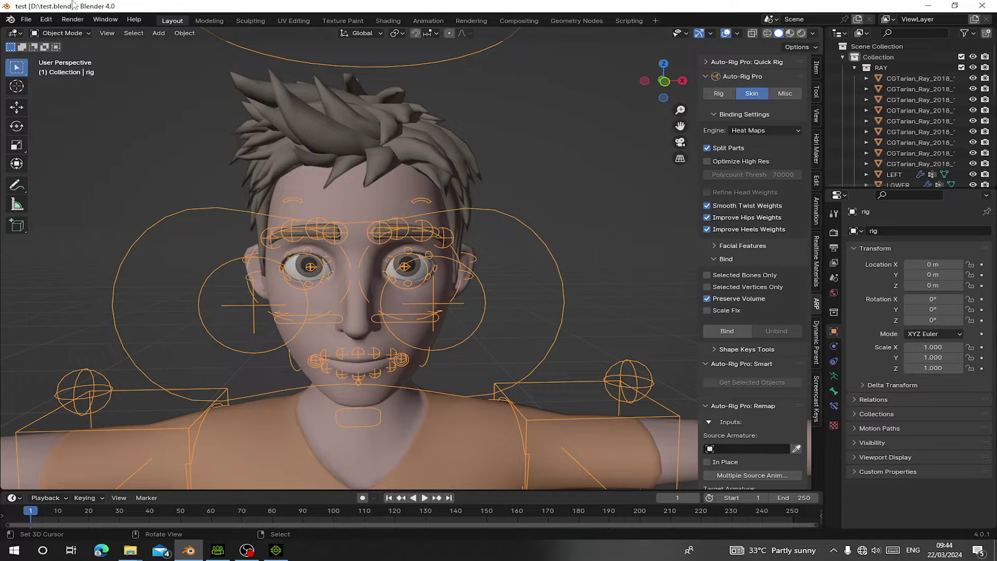
Extract the archive "ShapeKeyGen_Iclone_CC4_Extract First.zip" into its own folder inside New folder.
{"action": "mouse_move", "coordinate": [129, 550]}
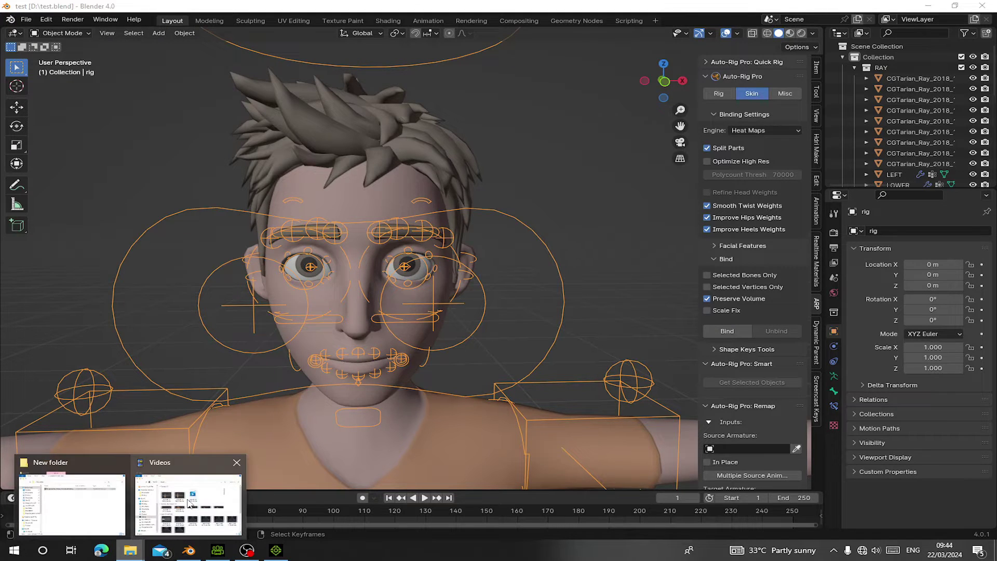
{"action": "left_click", "coordinate": [67, 468]}
{"action": "left_click_drag", "start_coordinate": [743, 96], "coordinate": [676, 93]}
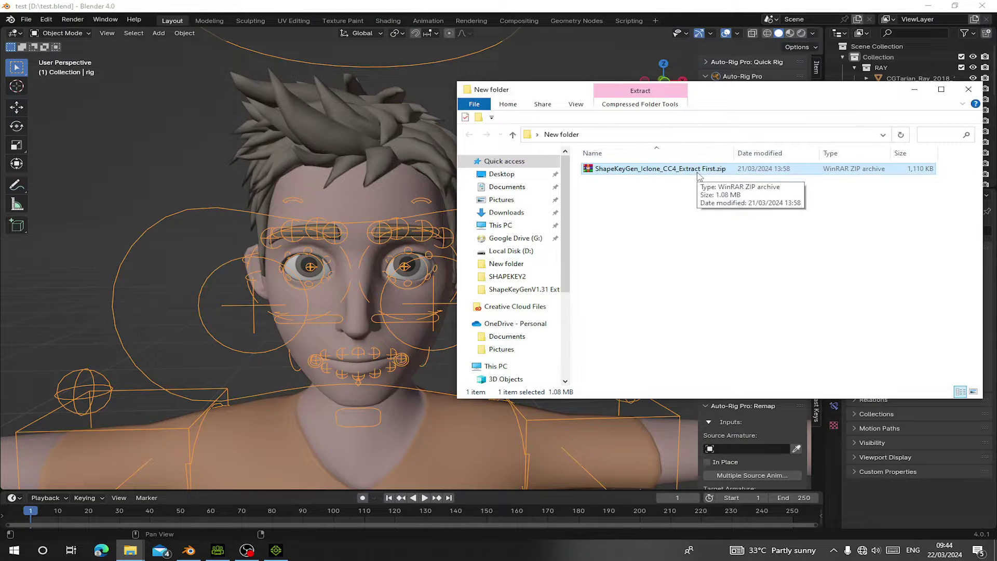
{"action": "right_click", "coordinate": [637, 169]}
{"action": "left_click", "coordinate": [674, 256]}
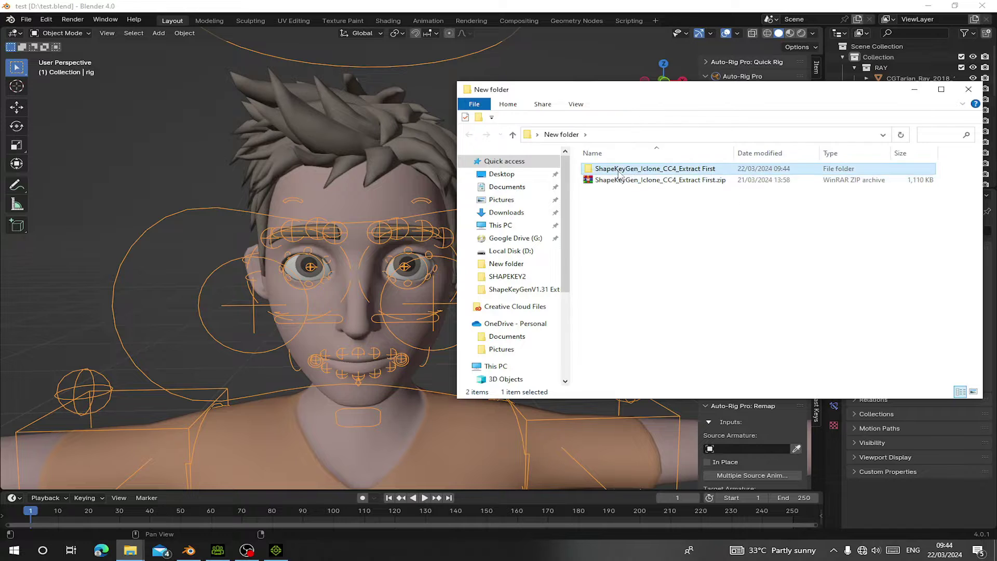
Open the extracted "ShapeKeyGen_Iclone_CC4_Extract First" folder and copy its address as text.
{"action": "double_click", "coordinate": [626, 169]}
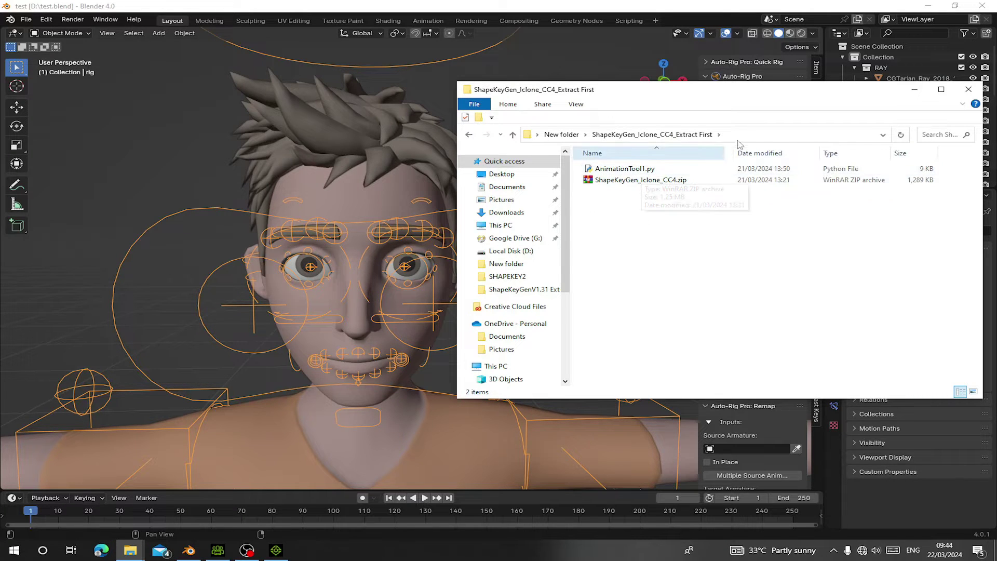
{"action": "right_click", "coordinate": [754, 136]}
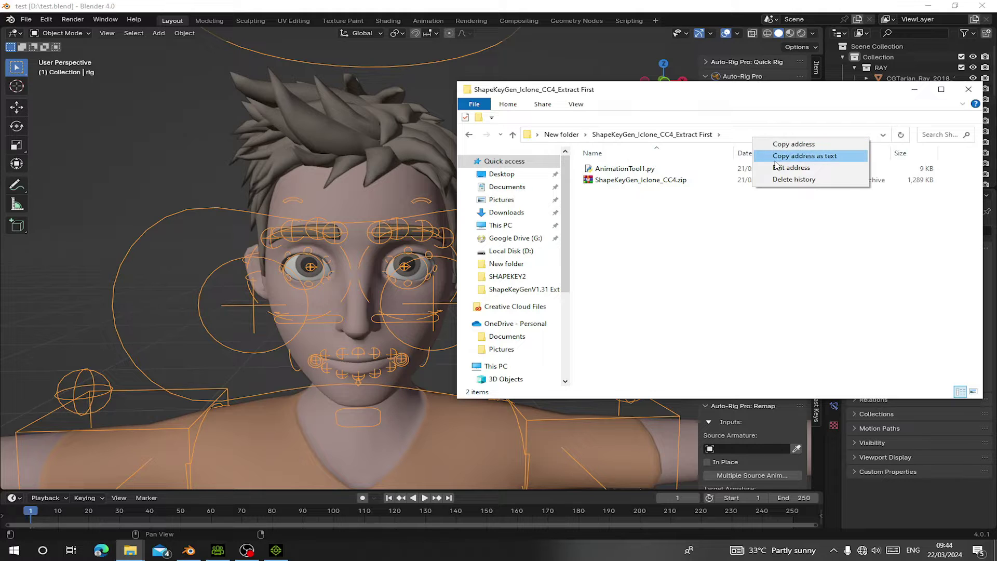
{"action": "left_click", "coordinate": [776, 159]}
Open Blender's add-on preferences and show the Animation tools beside the viewport.
{"action": "left_click", "coordinate": [46, 19]}
{"action": "left_click", "coordinate": [46, 19]}
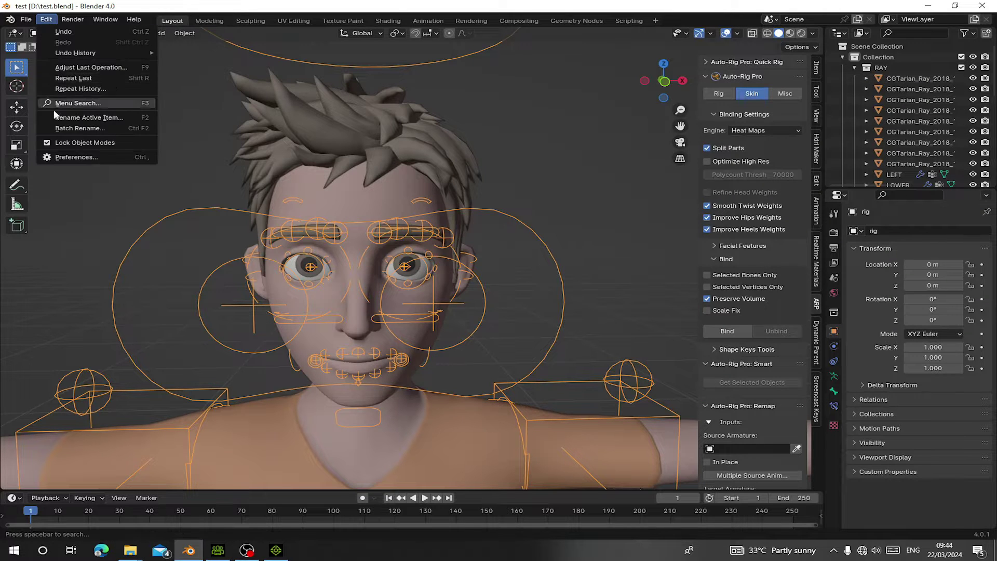
{"action": "left_click", "coordinate": [76, 157]}
{"action": "left_click", "coordinate": [817, 203]}
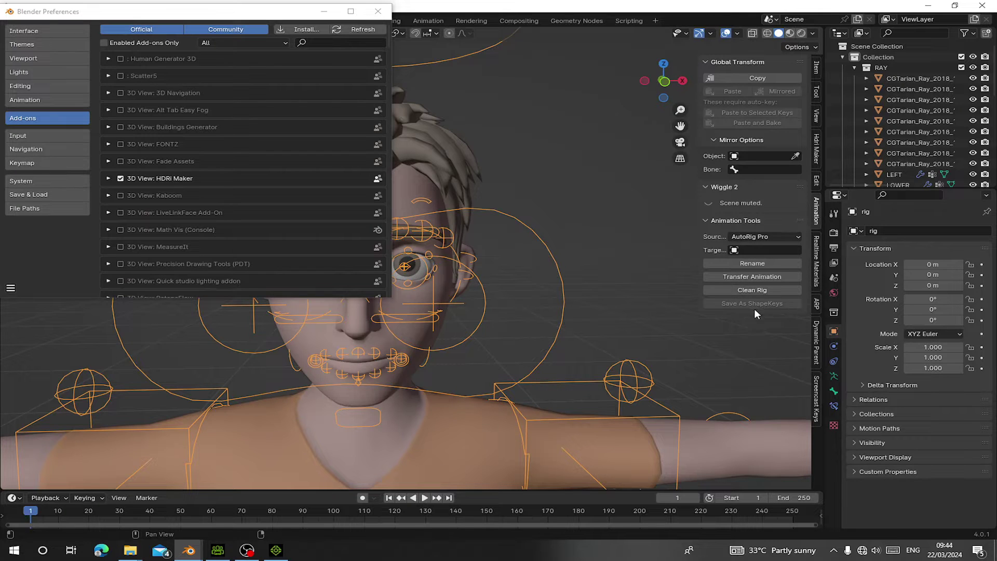
Search the add-ons for "shape" and disable the ShapeKeyGen add-on.
{"action": "left_click", "coordinate": [327, 41]}
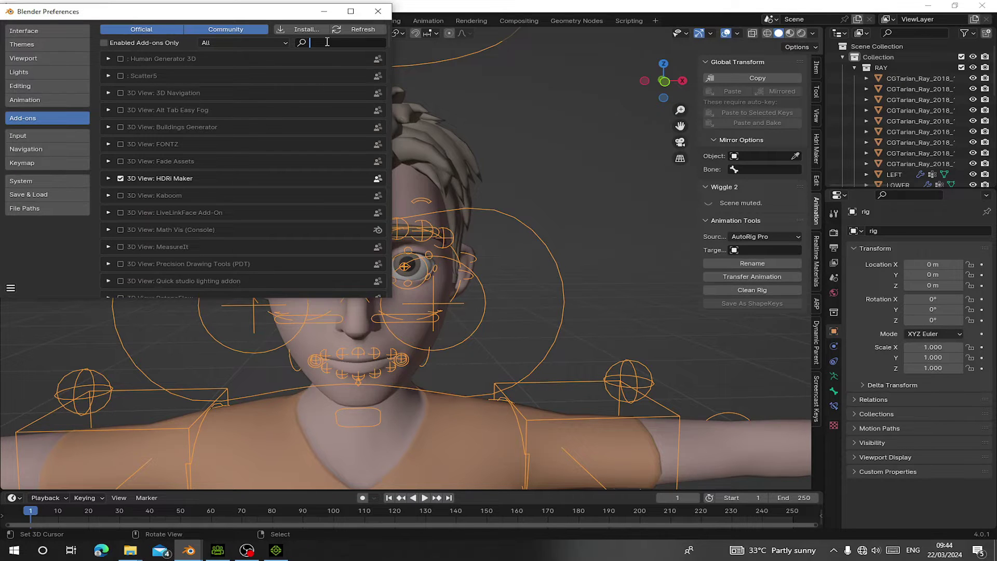
{"action": "type", "text": "shape"}
{"action": "key", "text": "Return"}
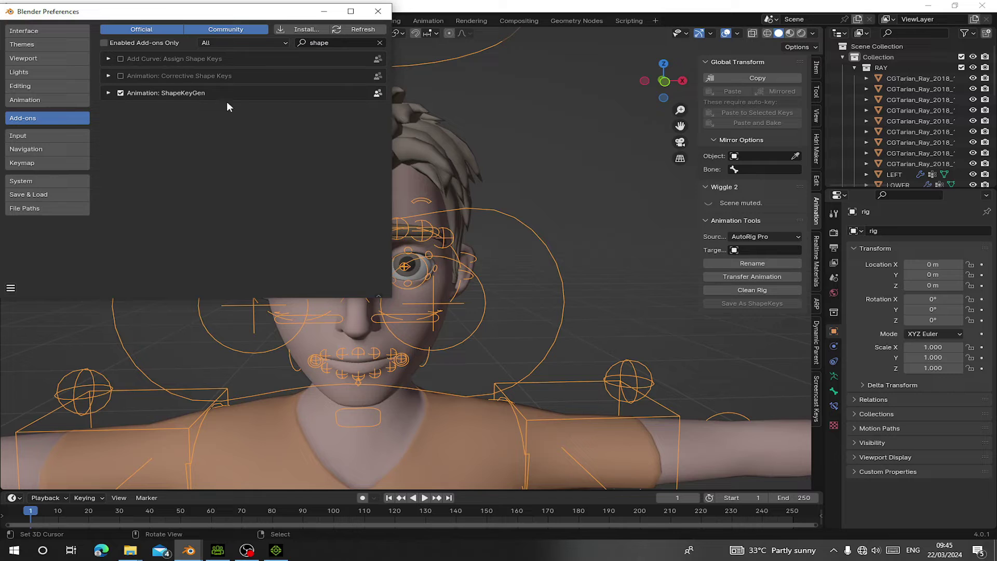
{"action": "left_click", "coordinate": [121, 94]}
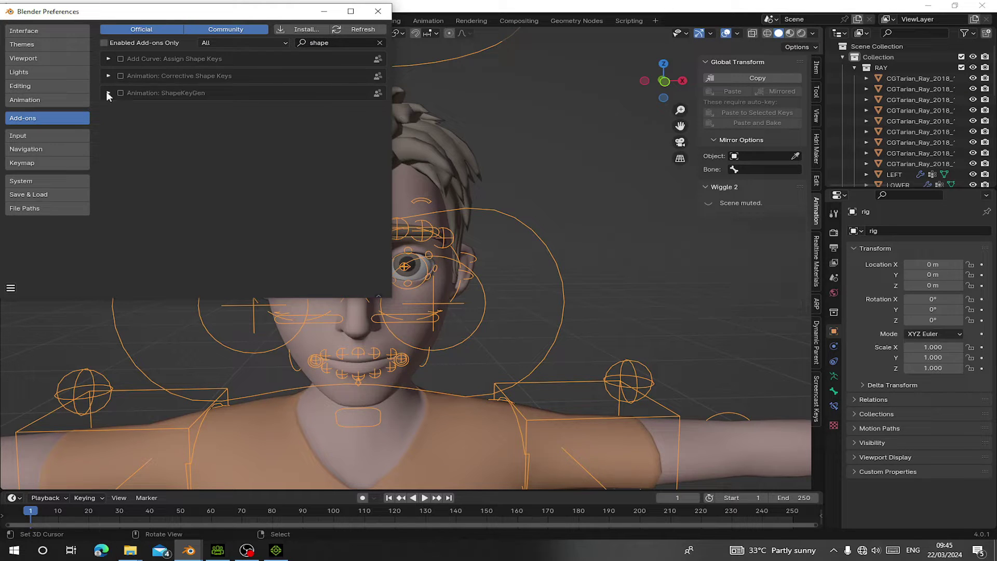
Clear the add-on search and install ShapeKeyGen_Iclone_CC4.zip from the extracted folder.
{"action": "left_click", "coordinate": [379, 43]}
{"action": "left_click", "coordinate": [306, 30]}
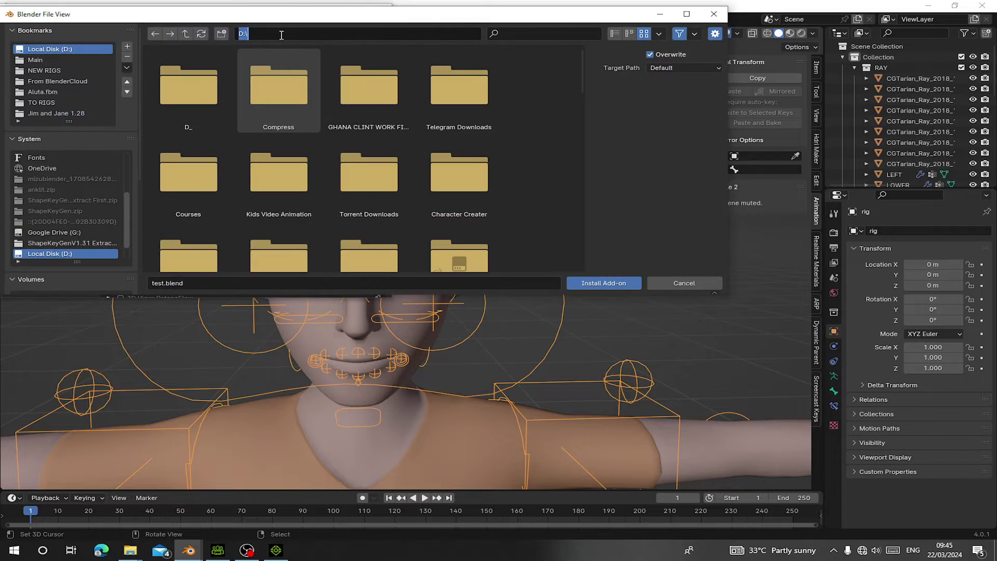
{"action": "double_click", "coordinate": [277, 83]}
{"action": "left_click", "coordinate": [272, 79]}
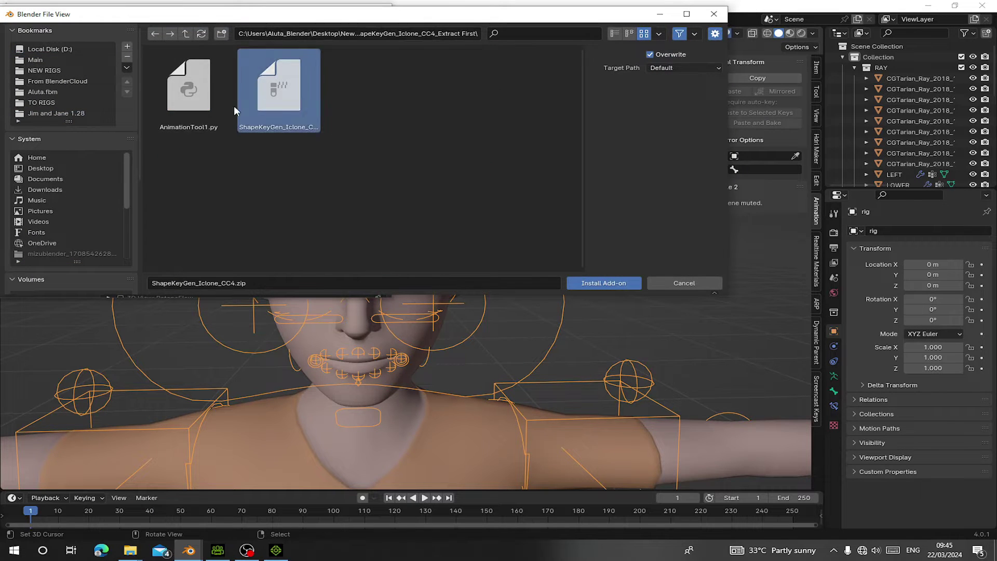
{"action": "double_click", "coordinate": [287, 106]}
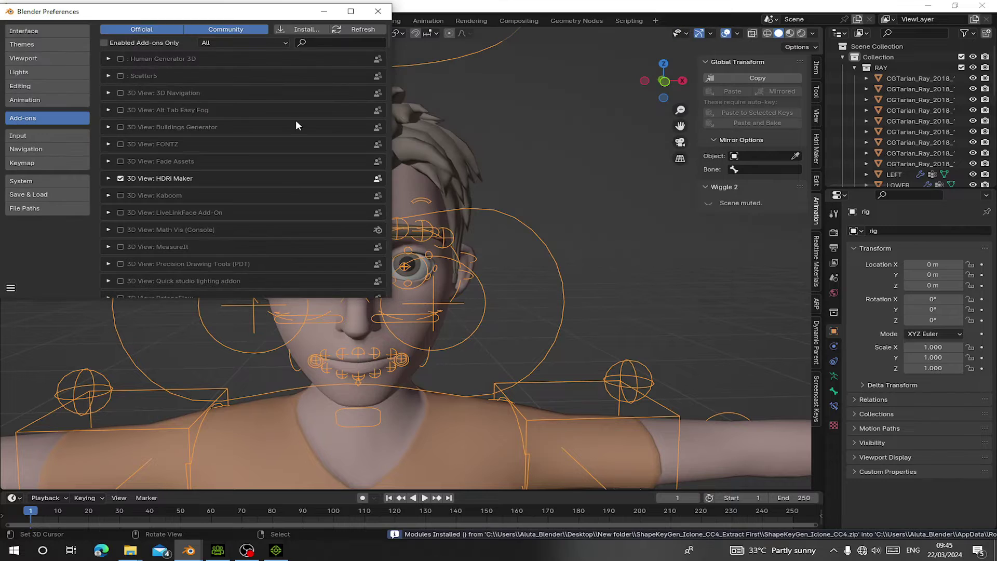
Install AnimationTool1.py, enable the ShapeKeyGenForIclone8 add-on, and close the preferences.
{"action": "left_click", "coordinate": [299, 30]}
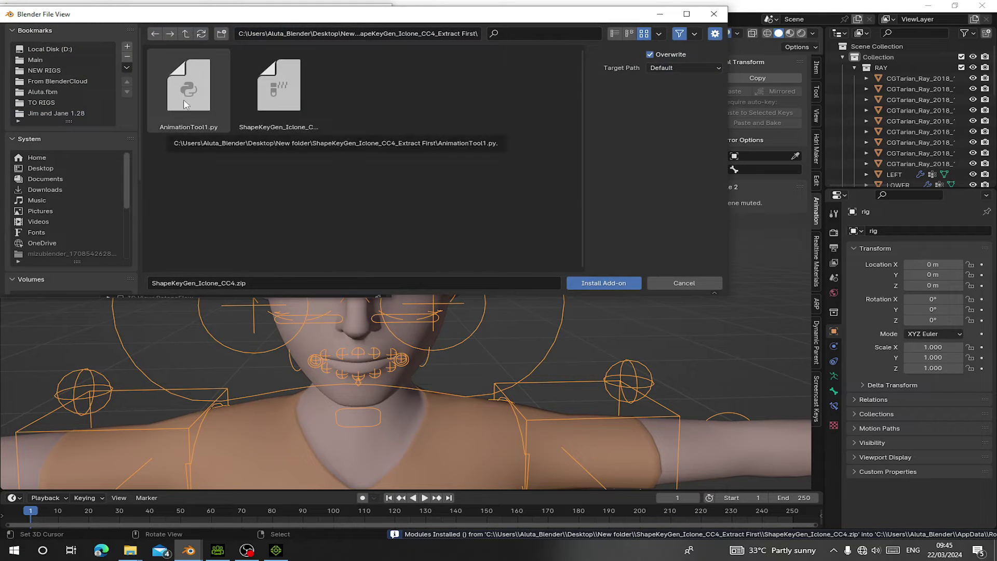
{"action": "double_click", "coordinate": [185, 101]}
{"action": "left_click", "coordinate": [109, 59]}
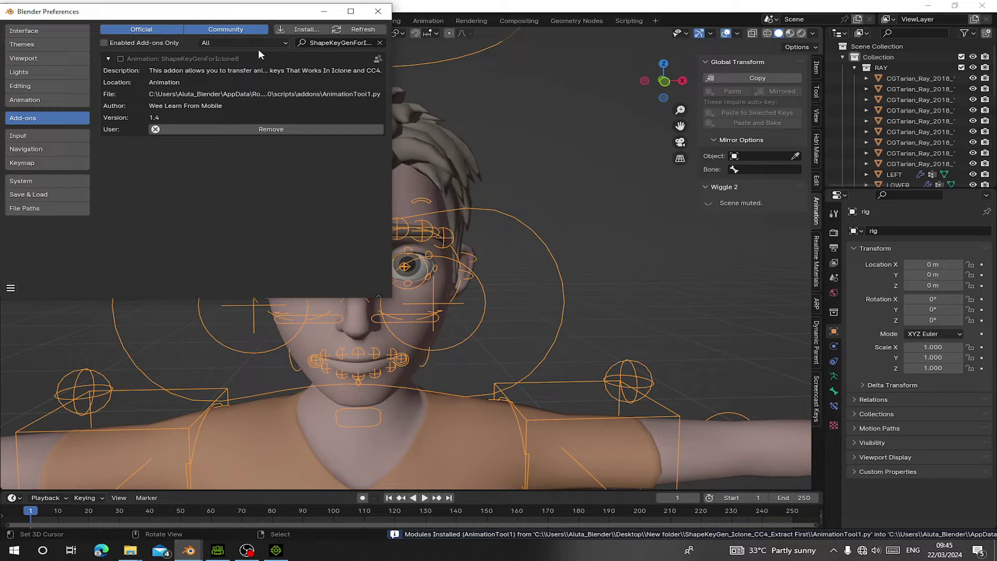
{"action": "left_click", "coordinate": [120, 59]}
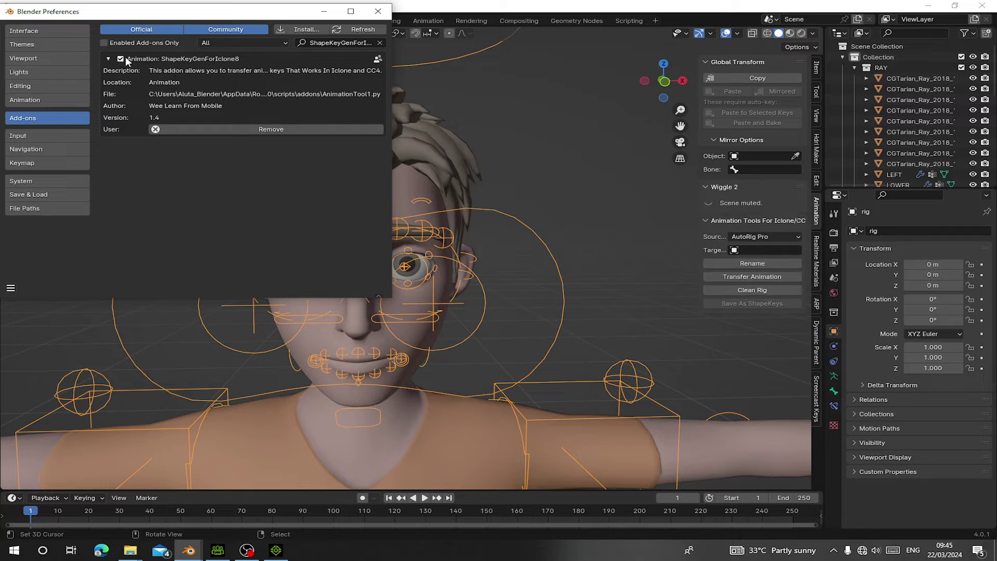
{"action": "left_click", "coordinate": [378, 11]}
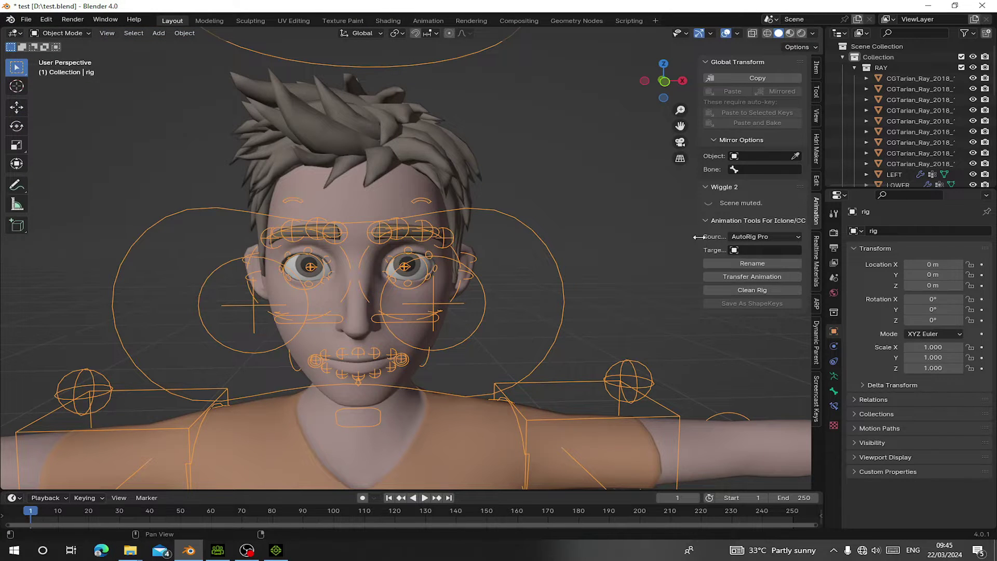
Widen the animation tools area so its labels are readable and set the Source Rig to MetaRig.
{"action": "left_click_drag", "start_coordinate": [699, 237], "coordinate": [610, 234]}
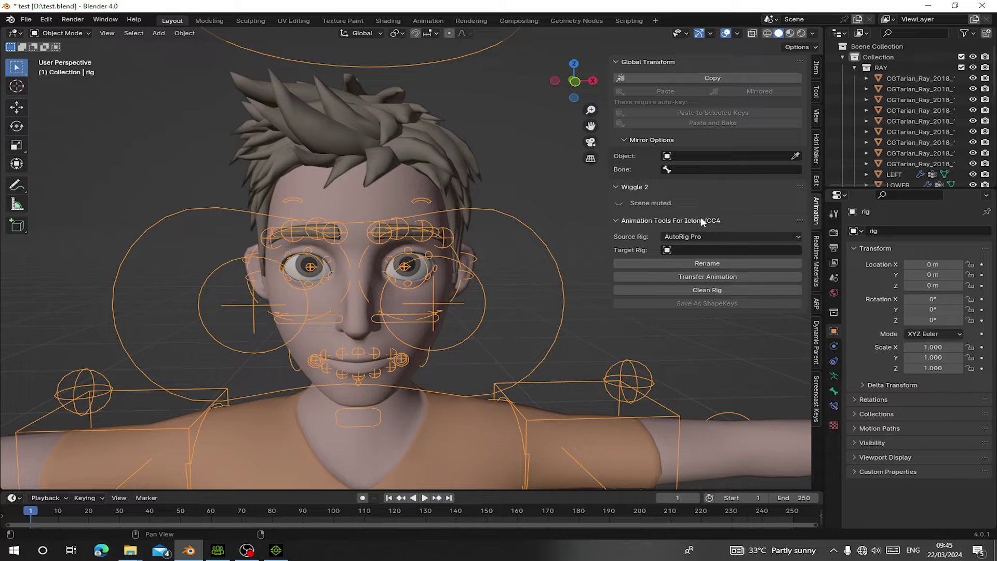
{"action": "scroll", "coordinate": [504, 202], "scroll_direction": "down", "scroll_amount": 3}
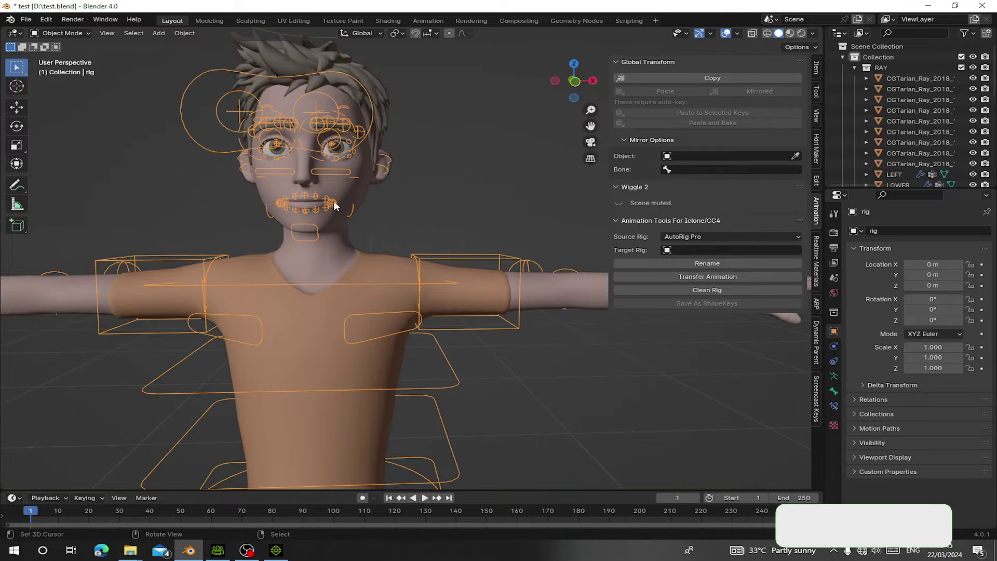
{"action": "left_click", "coordinate": [706, 237]}
{"action": "left_click", "coordinate": [691, 261]}
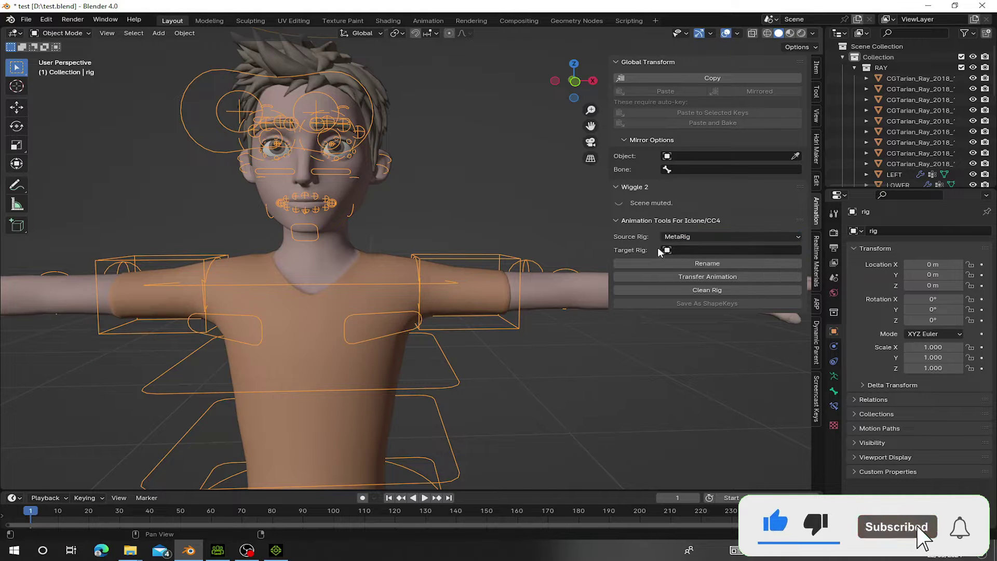
Set the Source Rig to AutoRig Pro in the Animation Tools for iClone/CC4 and save the file.
{"action": "left_click", "coordinate": [672, 239]}
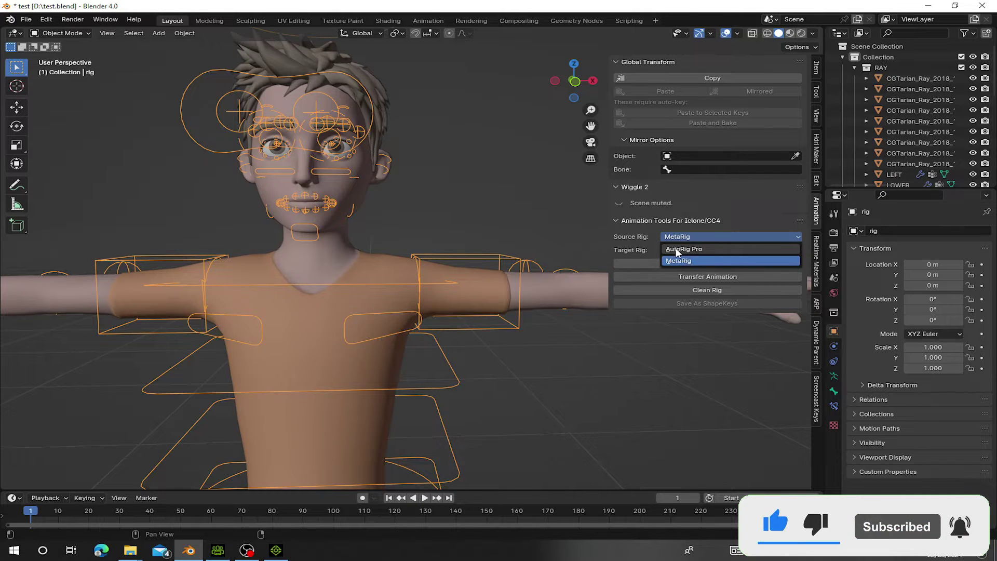
{"action": "left_click", "coordinate": [678, 250]}
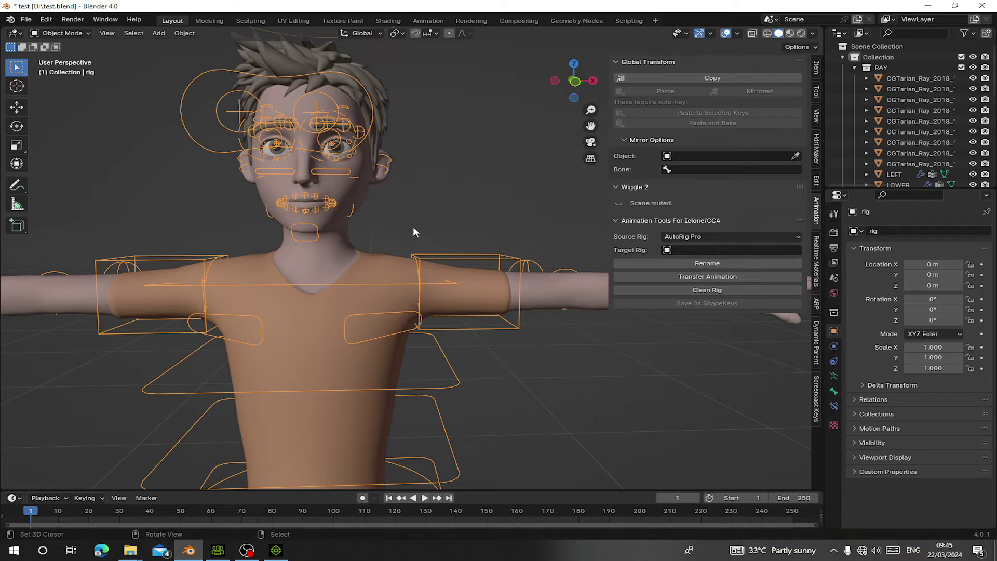
{"action": "key", "text": "ctrl+s"}
{"action": "middle_click_drag", "start_coordinate": [419, 217], "coordinate": [418, 247]}
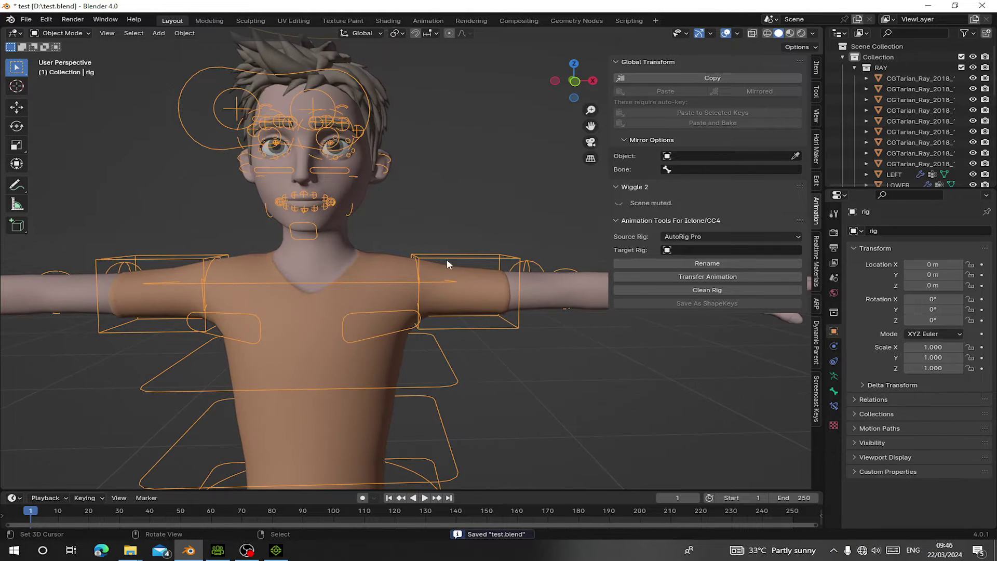
Rename the character's rig with the add-on and save the file, and run Transfer Animation and Clean Rig.
{"action": "left_click", "coordinate": [705, 264]}
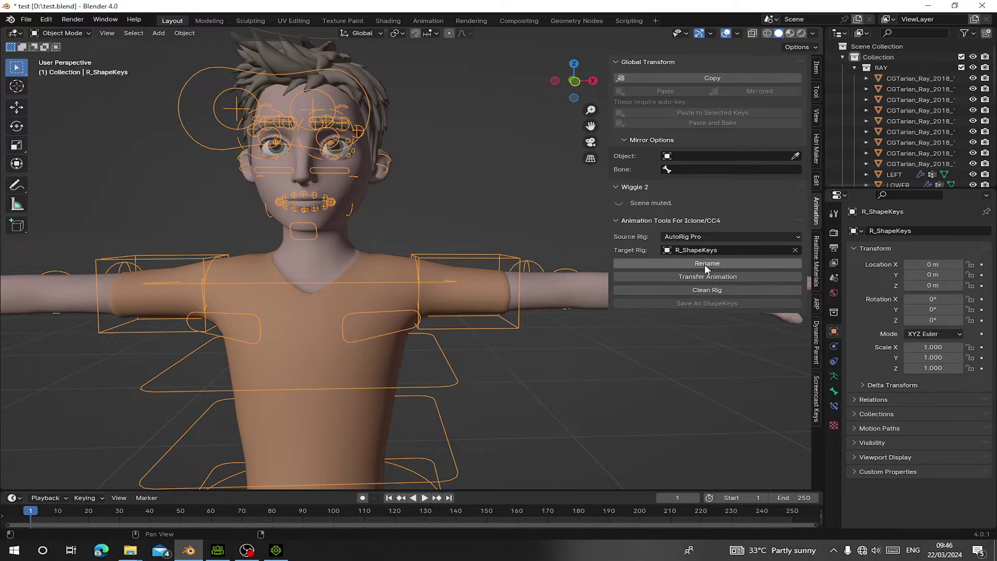
{"action": "key", "text": "ctrl+s"}
{"action": "left_click", "coordinate": [688, 277]}
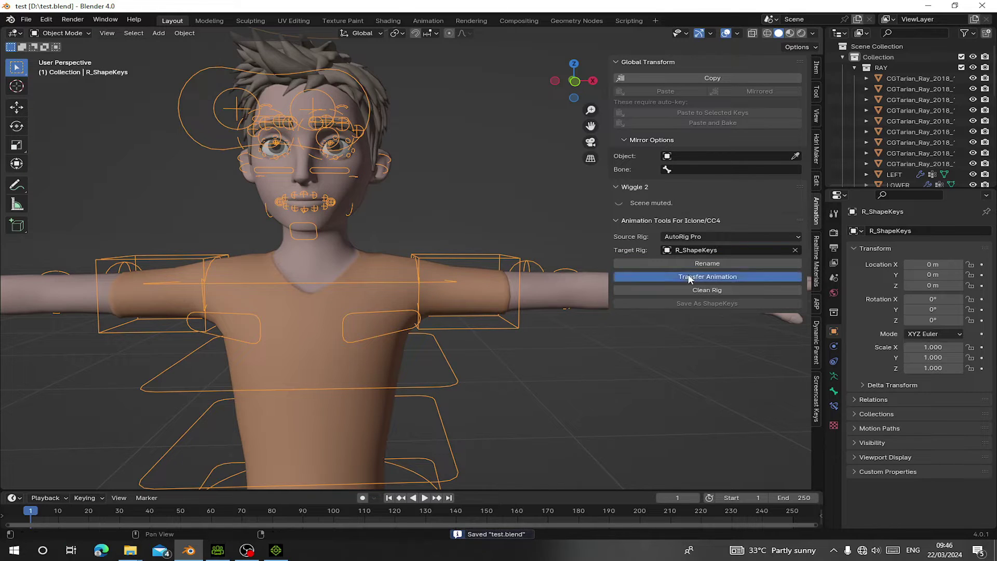
{"action": "left_click", "coordinate": [690, 293]}
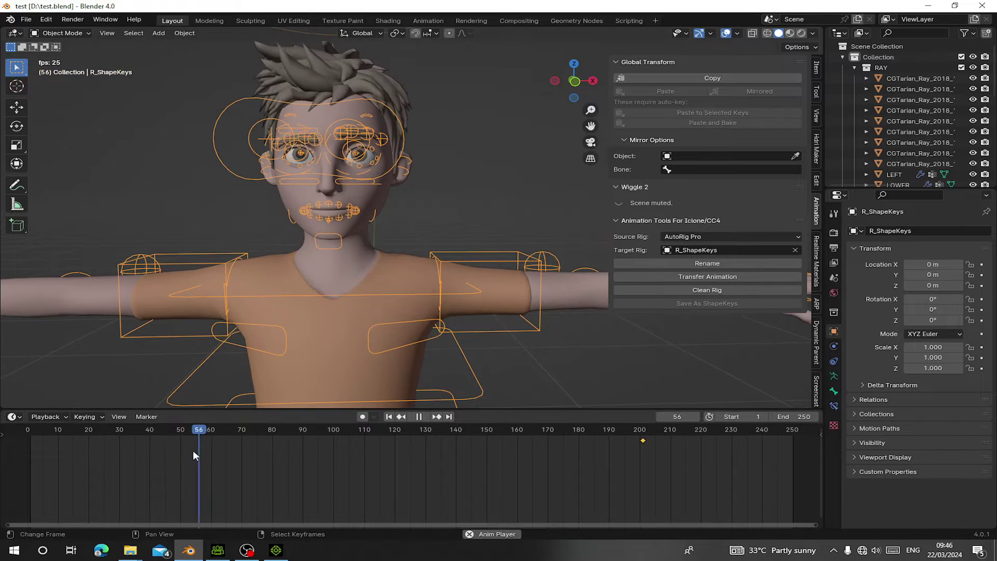
Switch the rig to Pose Mode and set the timeline's end frame to 699 to cover all keyframes.
{"action": "left_click", "coordinate": [60, 33]}
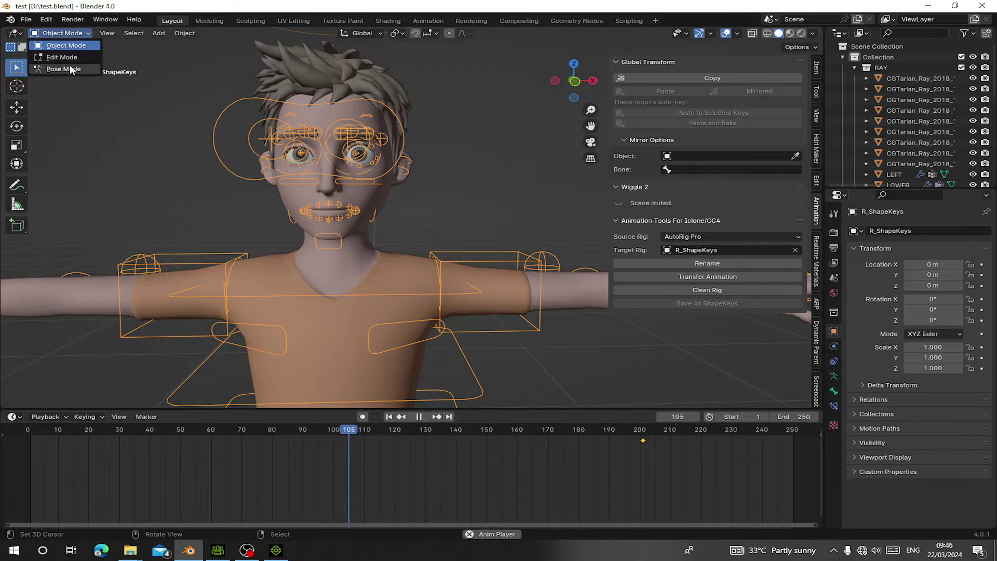
{"action": "left_click", "coordinate": [52, 70]}
{"action": "scroll", "coordinate": [523, 473], "scroll_direction": "down", "scroll_amount": 4}
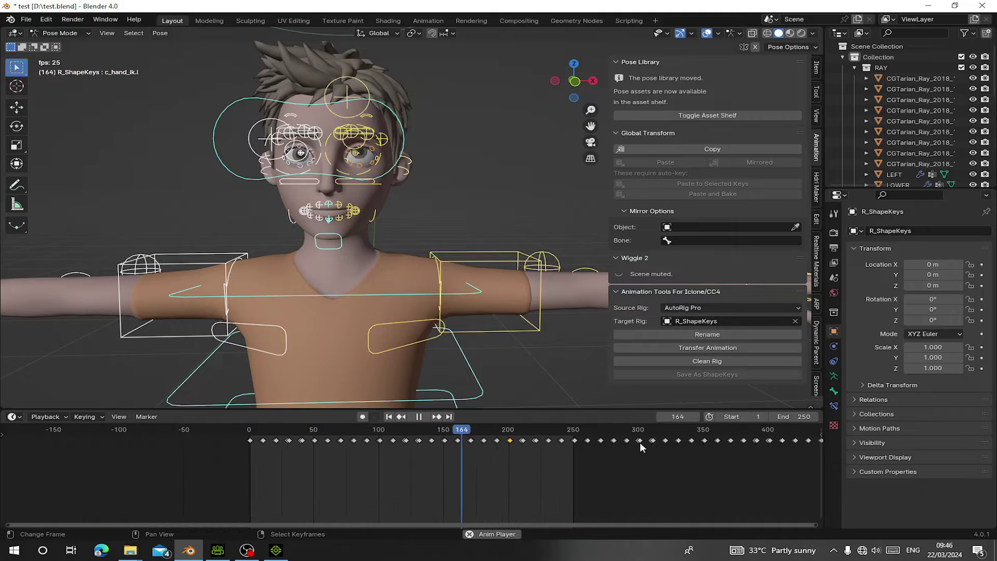
{"action": "mouse_move", "coordinate": [786, 416]}
{"action": "left_mouse_down"}
{"action": "mouse_move", "coordinate": [815, 416]}
{"action": "mouse_move", "coordinate": [786, 417]}
{"action": "left_mouse_up"}
{"action": "scroll", "coordinate": [784, 442], "scroll_direction": "down", "scroll_amount": 3}
{"action": "scroll", "coordinate": [783, 441], "scroll_direction": "down", "scroll_amount": 2}
{"action": "scroll", "coordinate": [462, 269], "scroll_direction": "up", "scroll_amount": 4}
Hide the viewport overlays and examine the facial animation in playback, stopping and returning to frame 1.
{"action": "middle_click_drag", "start_coordinate": [296, 222], "coordinate": [413, 249], "text": "shift"}
{"action": "scroll", "coordinate": [413, 248], "scroll_direction": "down", "scroll_amount": 1}
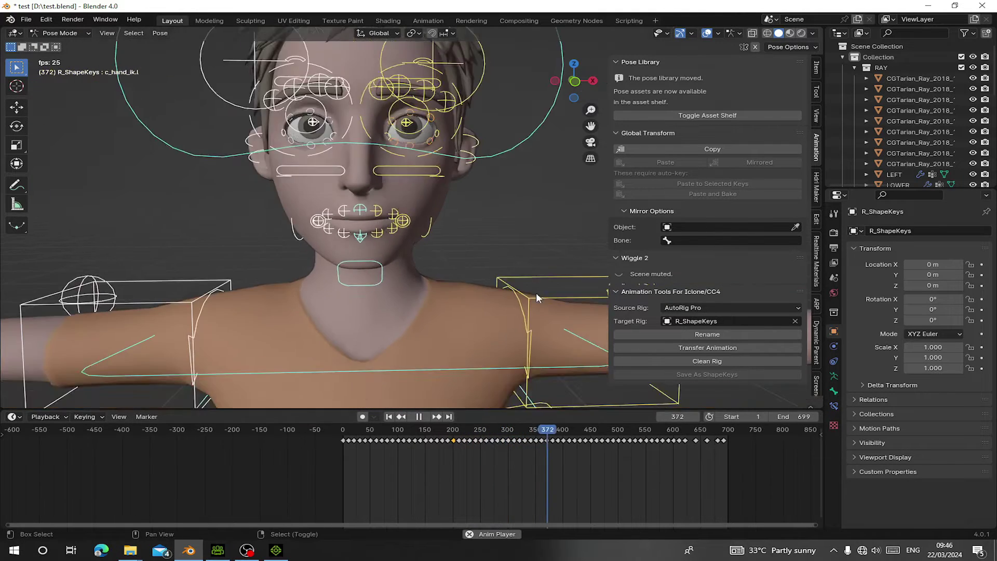
{"action": "middle_click_drag", "start_coordinate": [536, 292], "coordinate": [535, 320], "text": "shift"}
{"action": "left_click", "coordinate": [707, 33]}
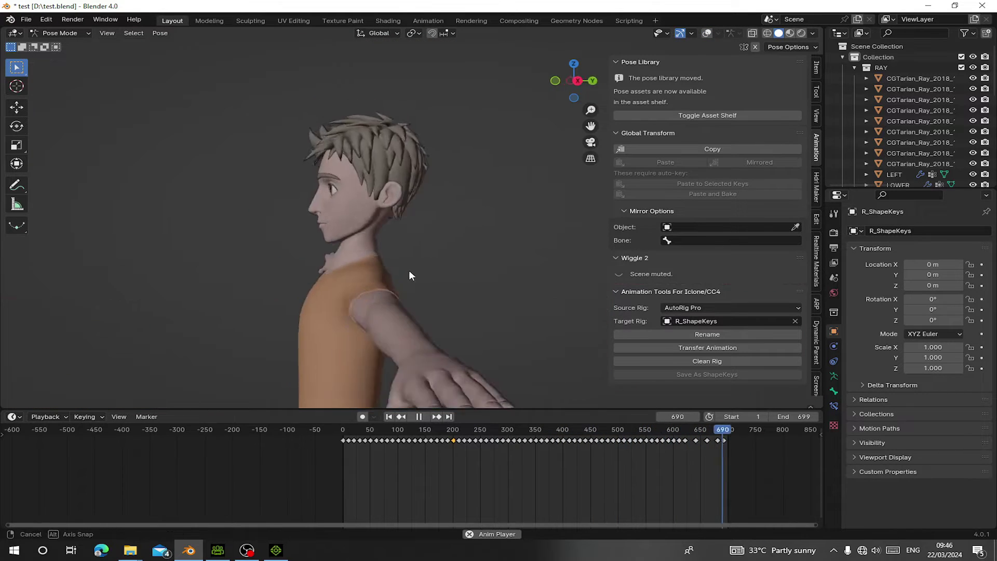
{"action": "key", "text": "space"}
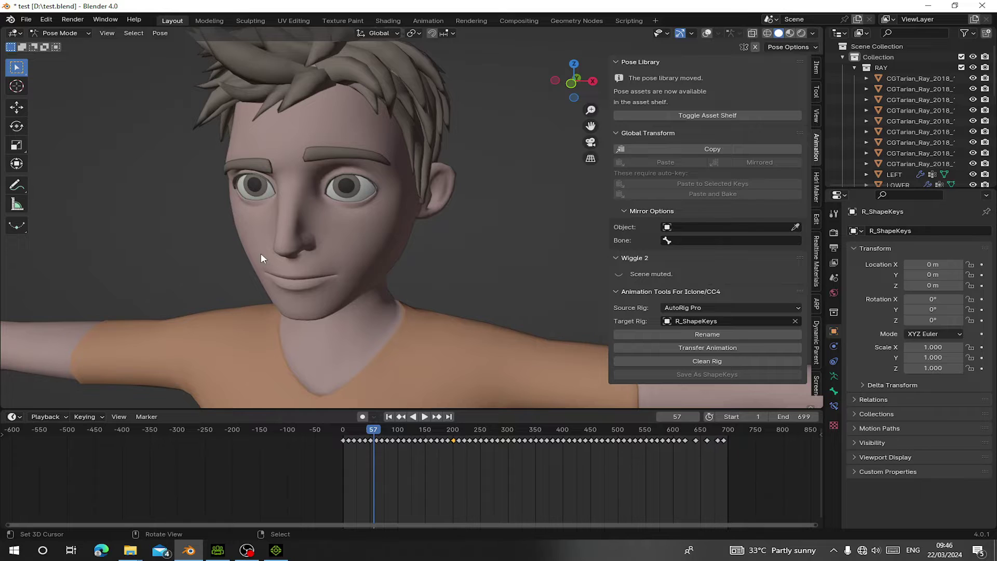
{"action": "left_click", "coordinate": [389, 416]}
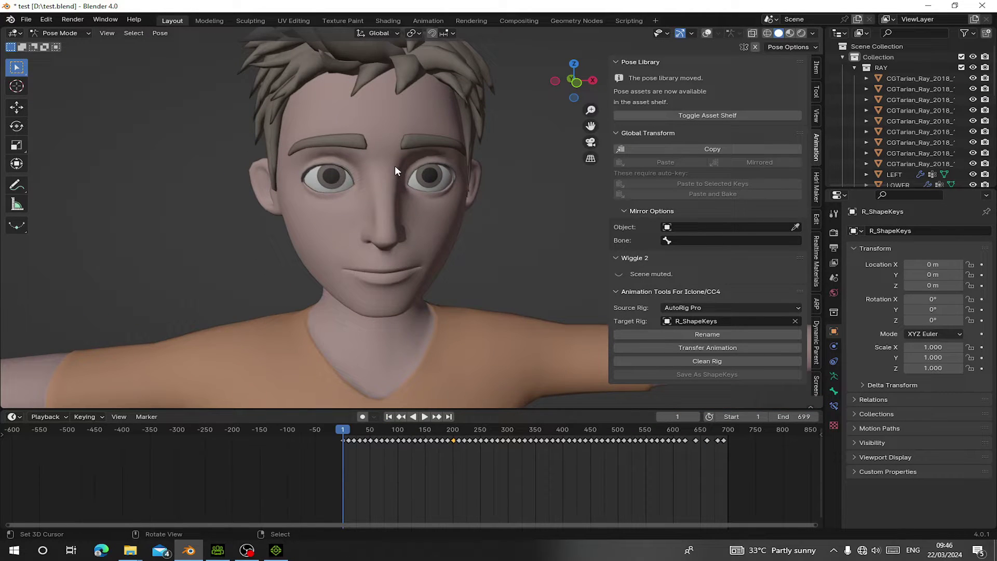
{"action": "scroll", "coordinate": [366, 462], "scroll_direction": "up", "scroll_amount": 8}
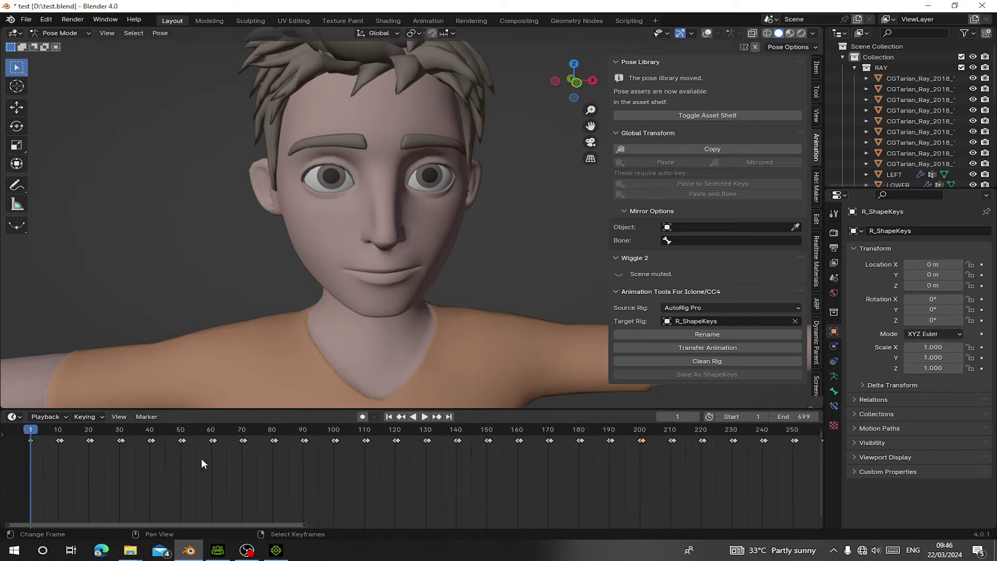
{"action": "middle_click_drag", "start_coordinate": [186, 462], "coordinate": [363, 470]}
{"action": "scroll", "coordinate": [364, 471], "scroll_direction": "up", "scroll_amount": 2}
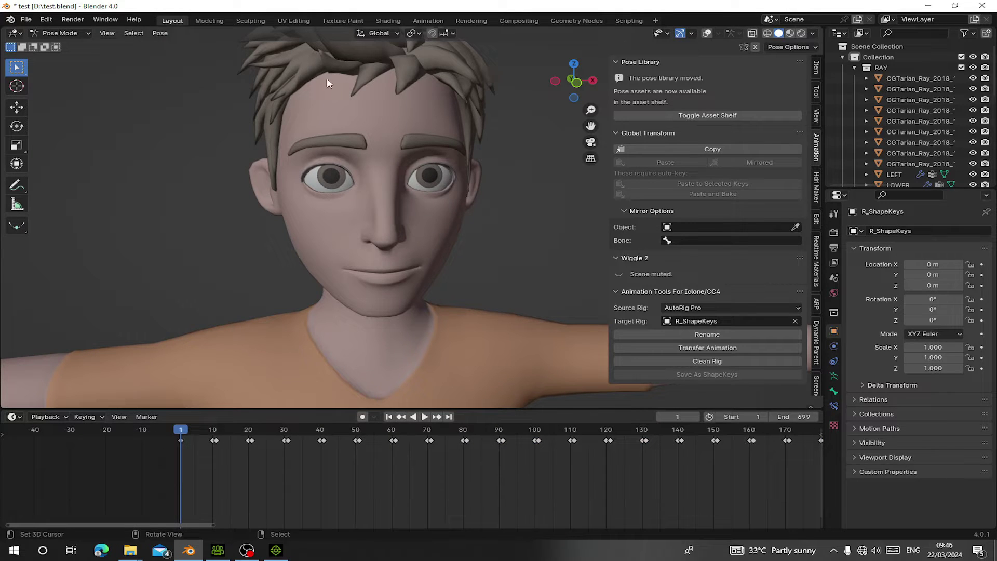
Show the rig overlays, return to Object Mode, and select the character's body mesh, viewing it with and without overlays.
{"action": "left_click", "coordinate": [706, 33]}
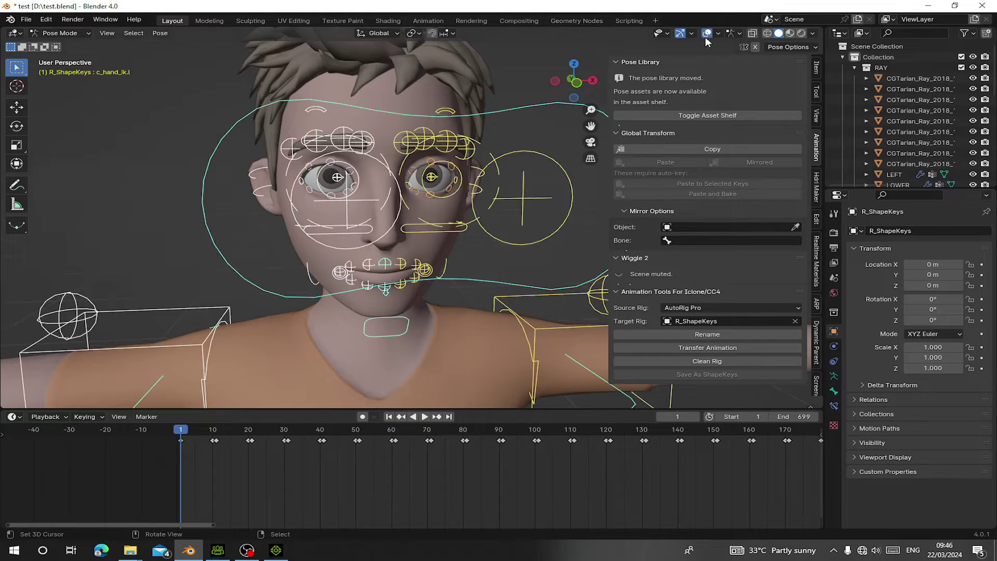
{"action": "left_click", "coordinate": [57, 33]}
{"action": "left_click", "coordinate": [59, 46]}
{"action": "middle_click_drag", "start_coordinate": [386, 229], "coordinate": [358, 219]}
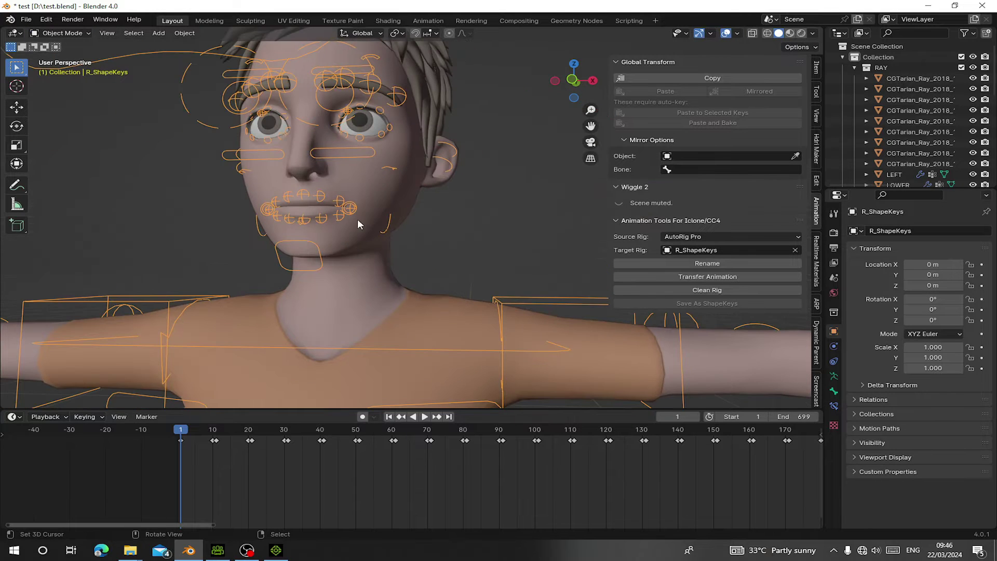
{"action": "right_click", "coordinate": [379, 194]}
{"action": "middle_click_drag", "start_coordinate": [195, 188], "coordinate": [227, 196]}
{"action": "left_click", "coordinate": [726, 33]}
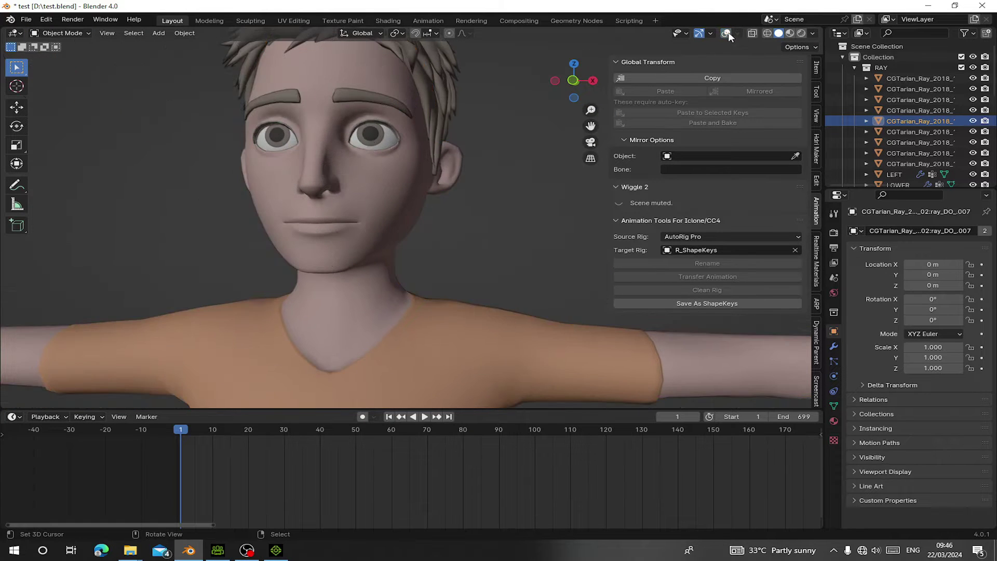
{"action": "middle_click_drag", "start_coordinate": [512, 140], "coordinate": [495, 146]}
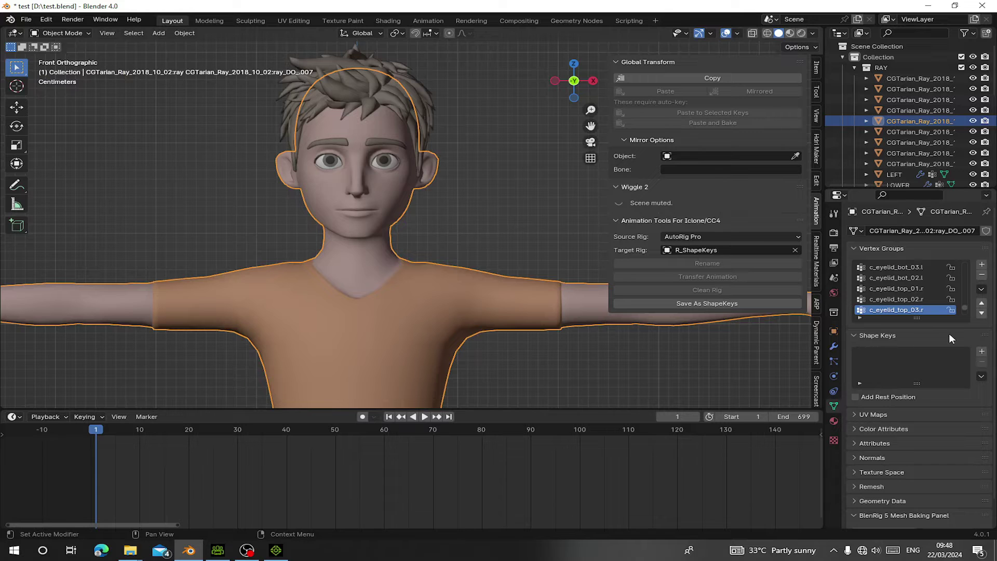
Check that the body mesh is separate from the eyes and hair with a cancelled move, and select the left eye.
{"action": "key", "text": "g"}
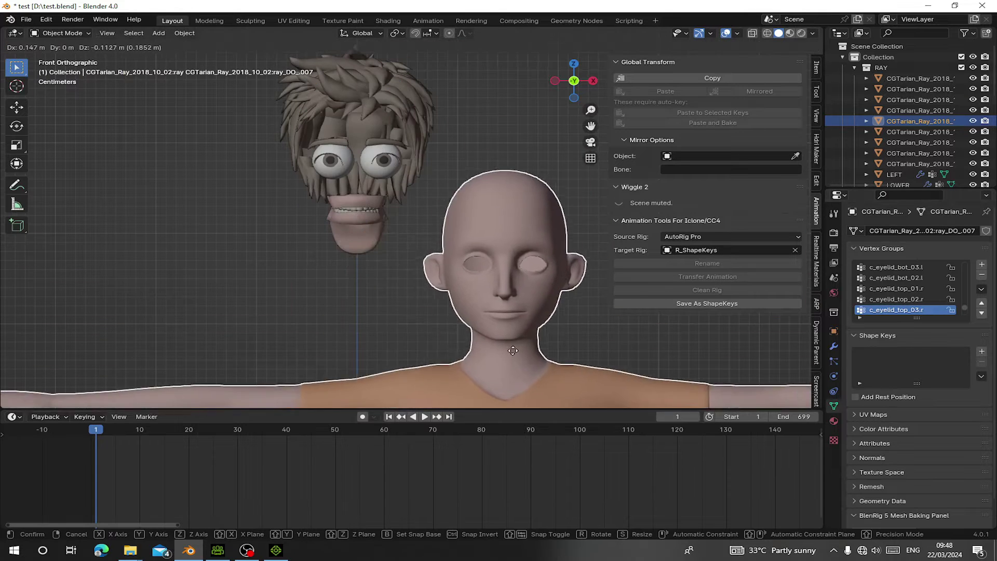
{"action": "right_click", "coordinate": [400, 280]}
{"action": "scroll", "coordinate": [401, 280], "scroll_direction": "up", "scroll_amount": 2}
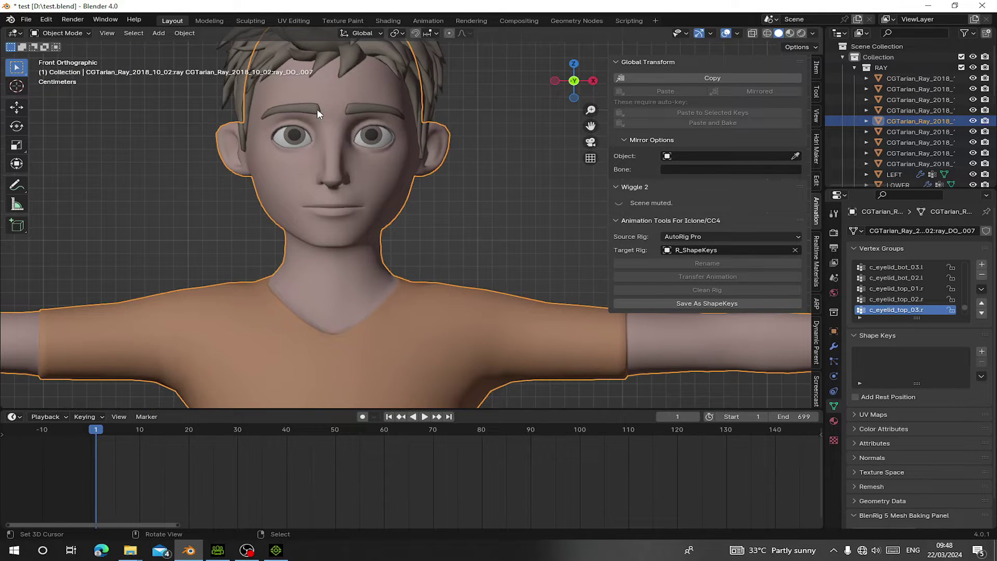
{"action": "left_click", "coordinate": [373, 135]}
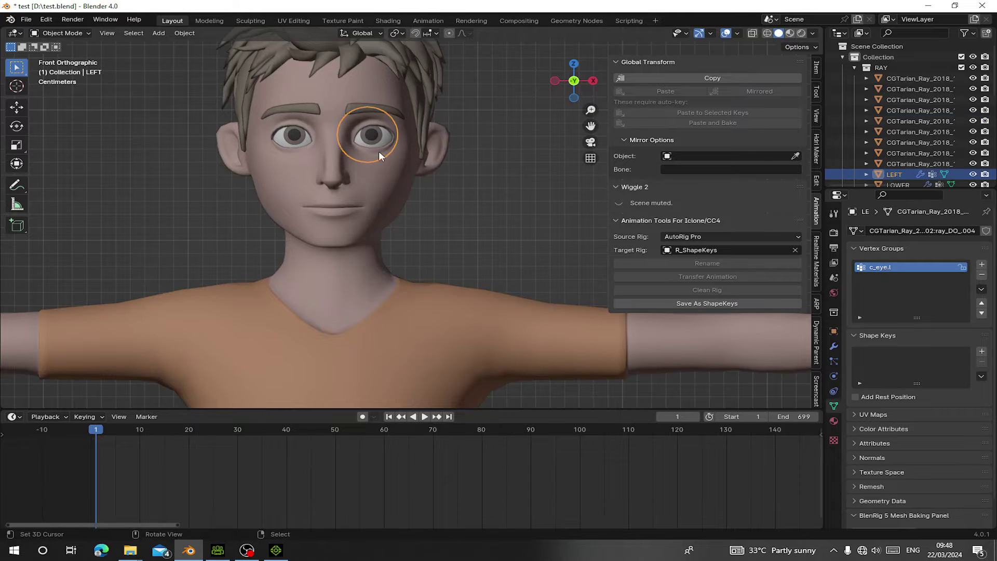
Make the right eye the active object, select all the character's meshes, and join them into one object.
{"action": "left_click", "coordinate": [311, 147]}
{"action": "key", "text": "g"}
{"action": "key", "text": "Escape"}
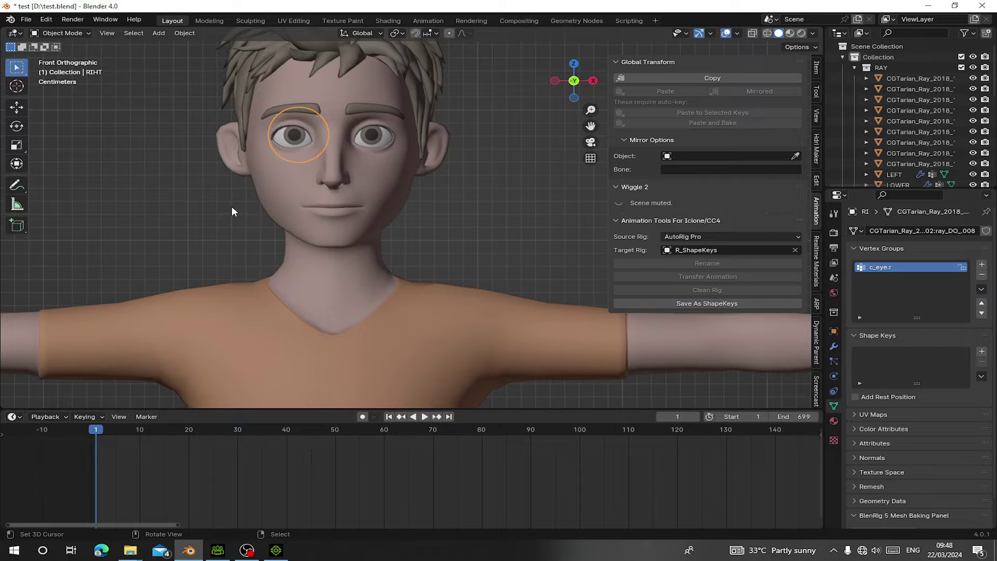
{"action": "key", "text": "a"}
{"action": "scroll", "coordinate": [387, 248], "scroll_direction": "down", "scroll_amount": 4}
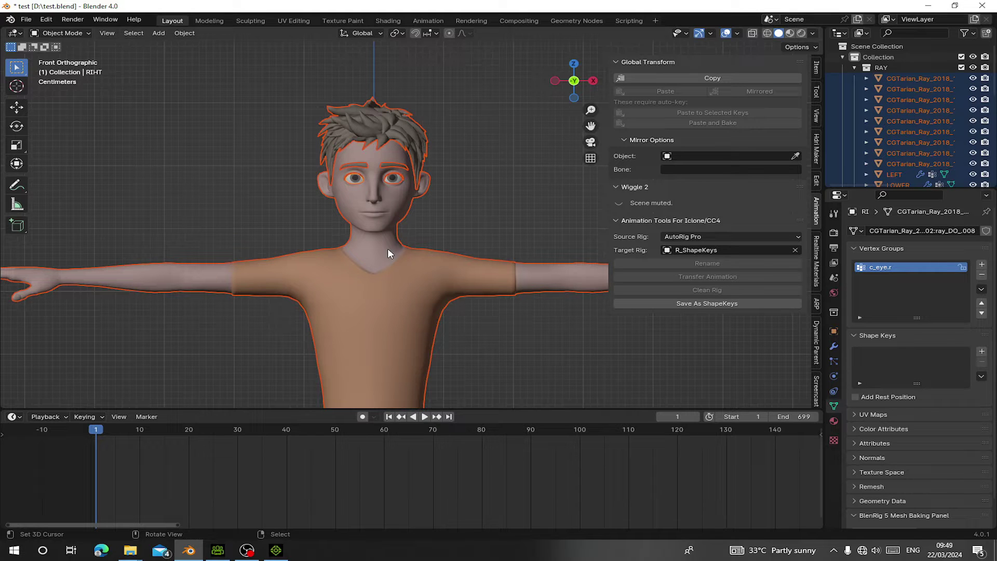
{"action": "scroll", "coordinate": [379, 249], "scroll_direction": "down", "scroll_amount": 3}
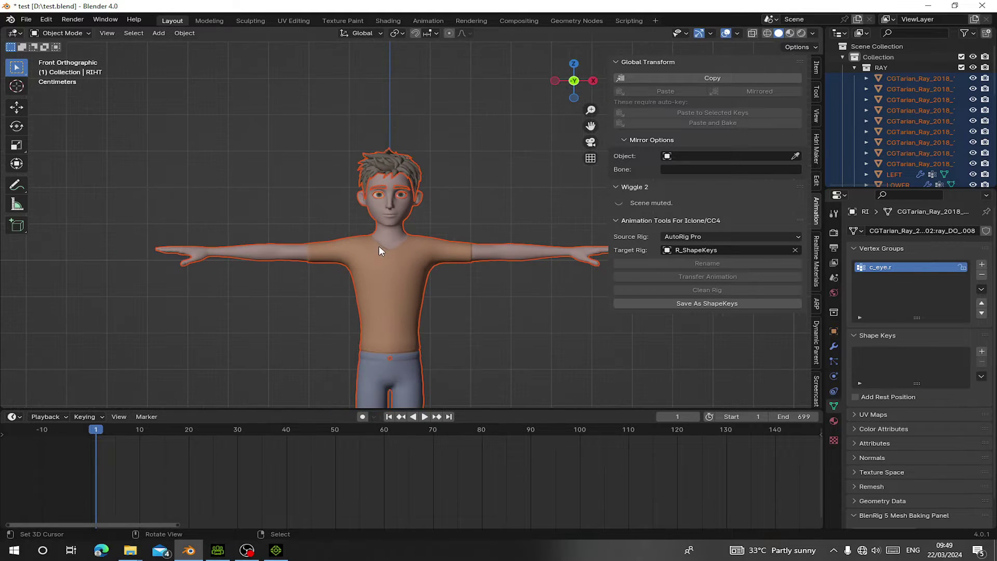
{"action": "key", "text": "ctrl+j"}
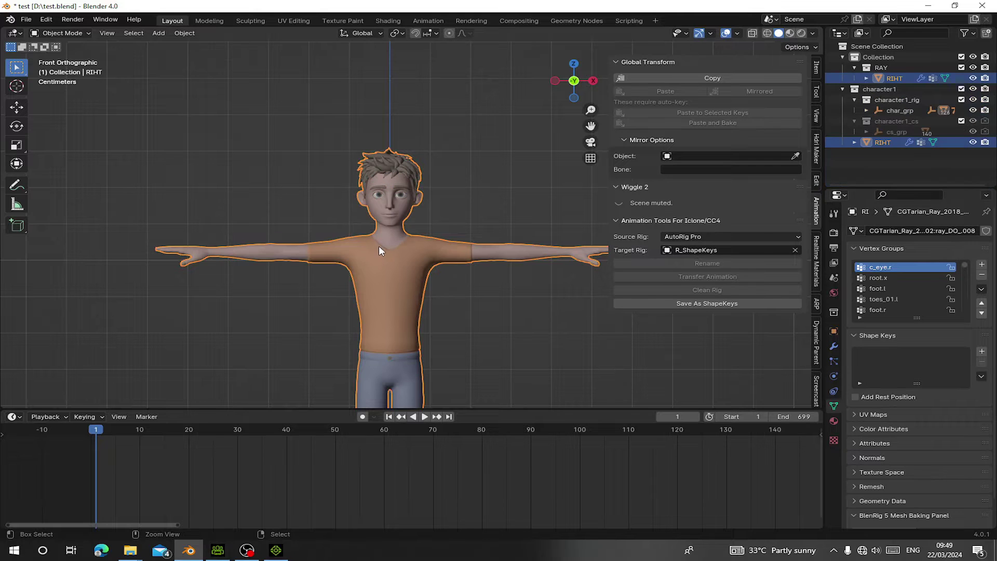
Select both eyeballs in the joined mesh in Edit Mode and separate the selection into its own object.
{"action": "scroll", "coordinate": [332, 216], "scroll_direction": "up", "scroll_amount": 8}
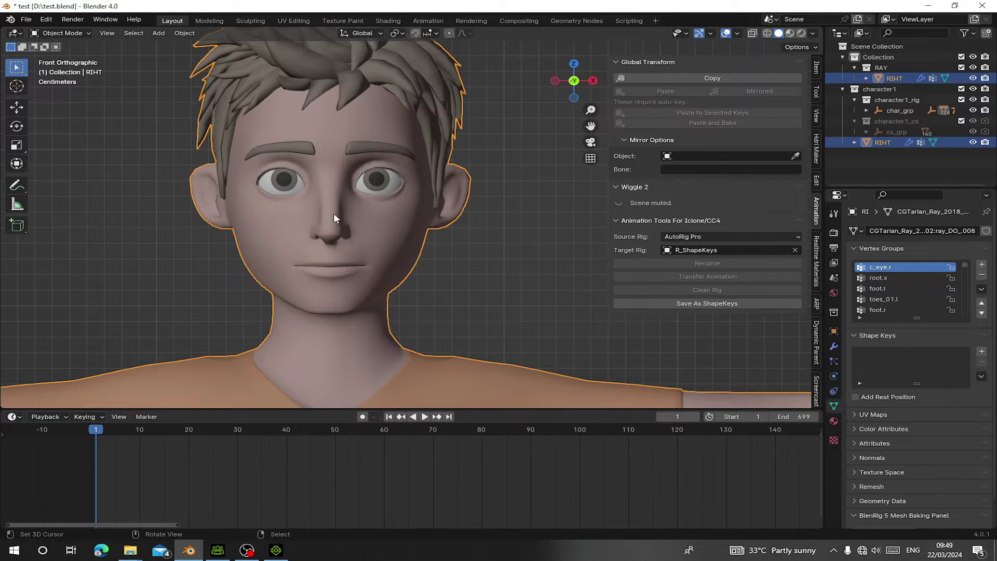
{"action": "key", "text": "Tab"}
{"action": "scroll", "coordinate": [334, 219], "scroll_direction": "up", "scroll_amount": 4}
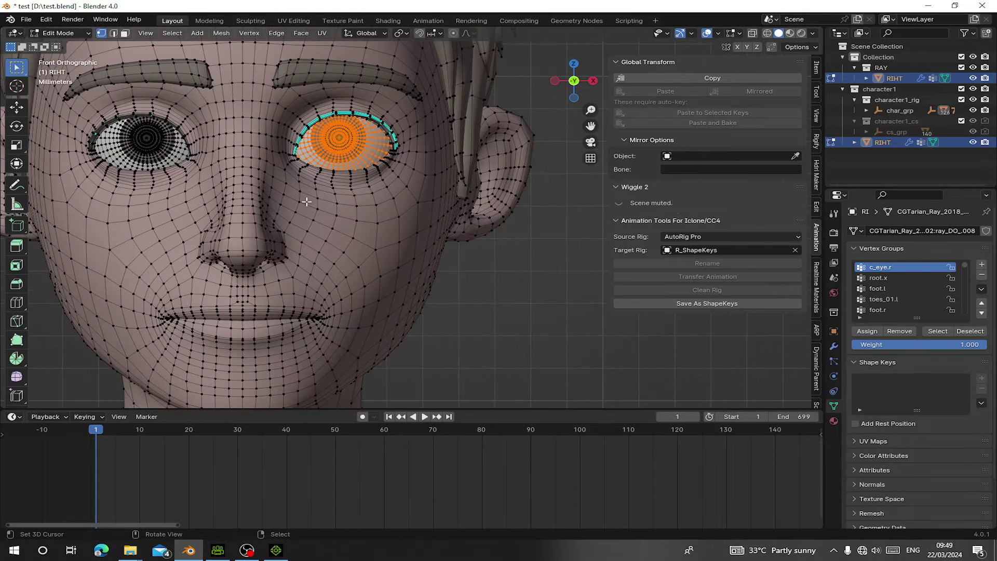
{"action": "key", "text": "alt+a"}
{"action": "key", "text": "l"}
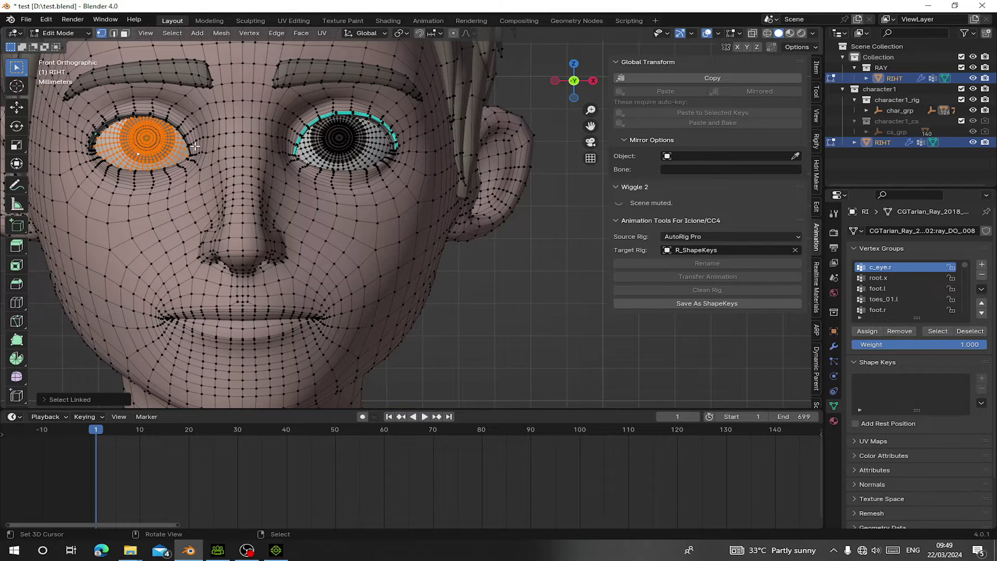
{"action": "key", "text": "l"}
{"action": "key", "text": "p"}
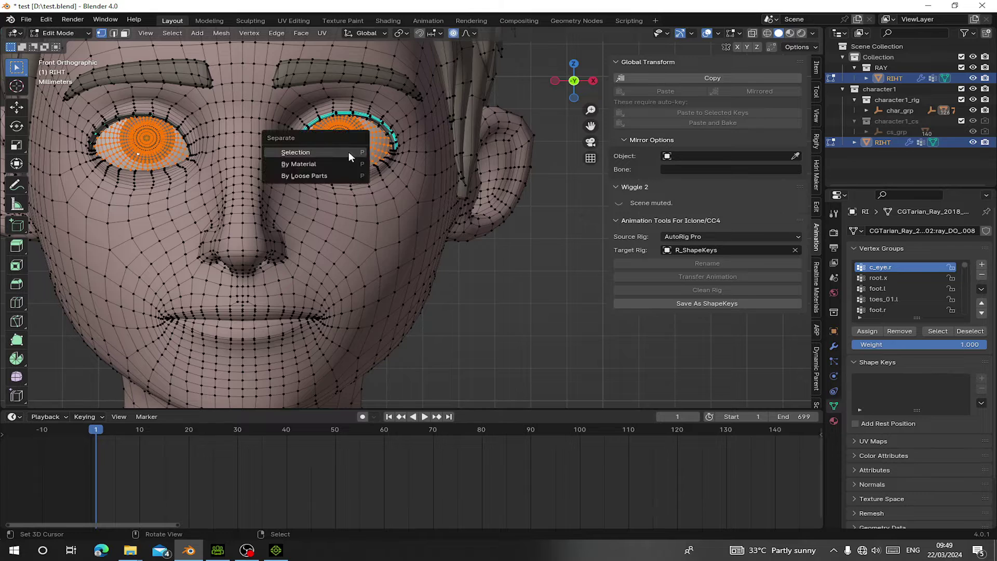
{"action": "left_click", "coordinate": [348, 152]}
{"action": "key", "text": "Tab"}
Check the separated eyes and the remaining character mesh with cancelled test moves.
{"action": "scroll", "coordinate": [358, 185], "scroll_direction": "down", "scroll_amount": 4}
{"action": "left_click", "coordinate": [359, 183]}
{"action": "key", "text": "g"}
{"action": "key", "text": "Escape"}
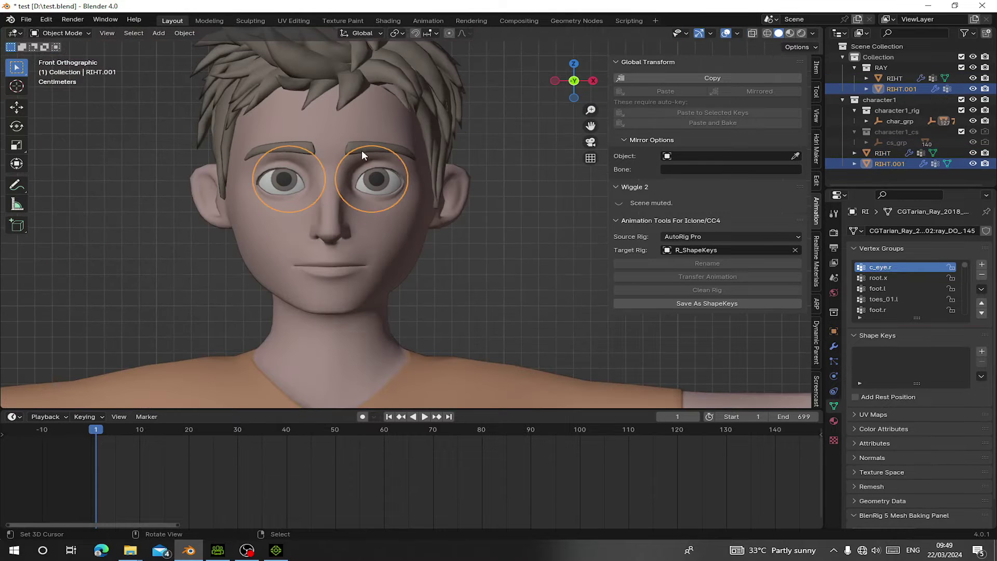
{"action": "left_click", "coordinate": [370, 167]}
{"action": "key", "text": "g"}
{"action": "right_click", "coordinate": [379, 170]}
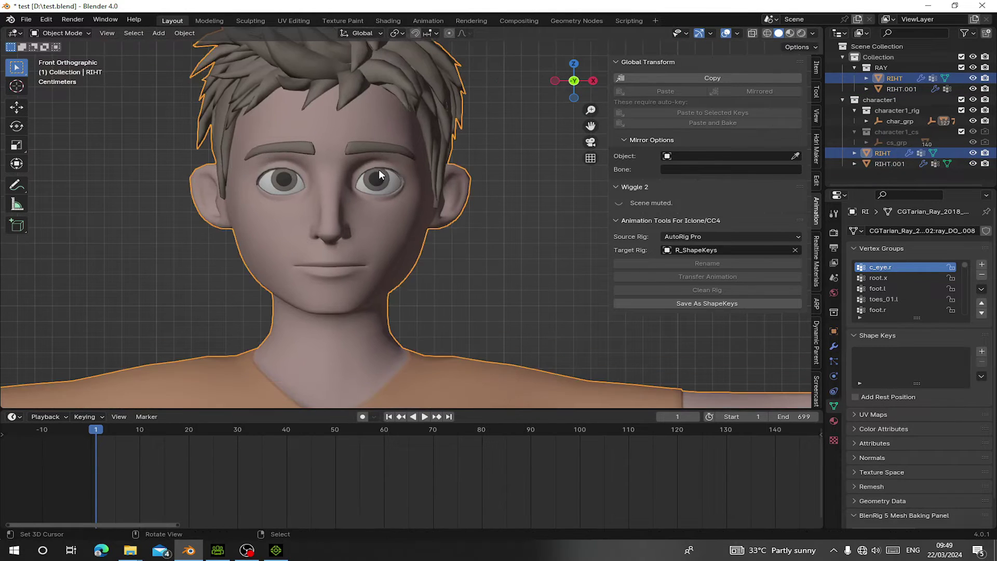
Join the separated eyes back into the character mesh and save the file.
{"action": "left_click", "coordinate": [374, 188]}
{"action": "left_click", "coordinate": [371, 241], "text": "shift"}
{"action": "key", "text": "ctrl+j"}
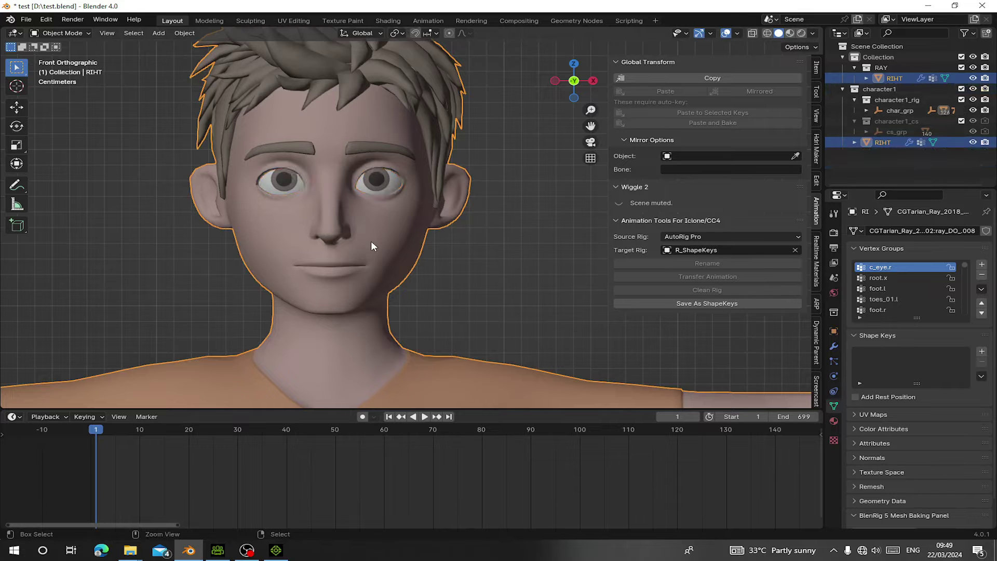
{"action": "scroll", "coordinate": [357, 296], "scroll_direction": "down", "scroll_amount": 4}
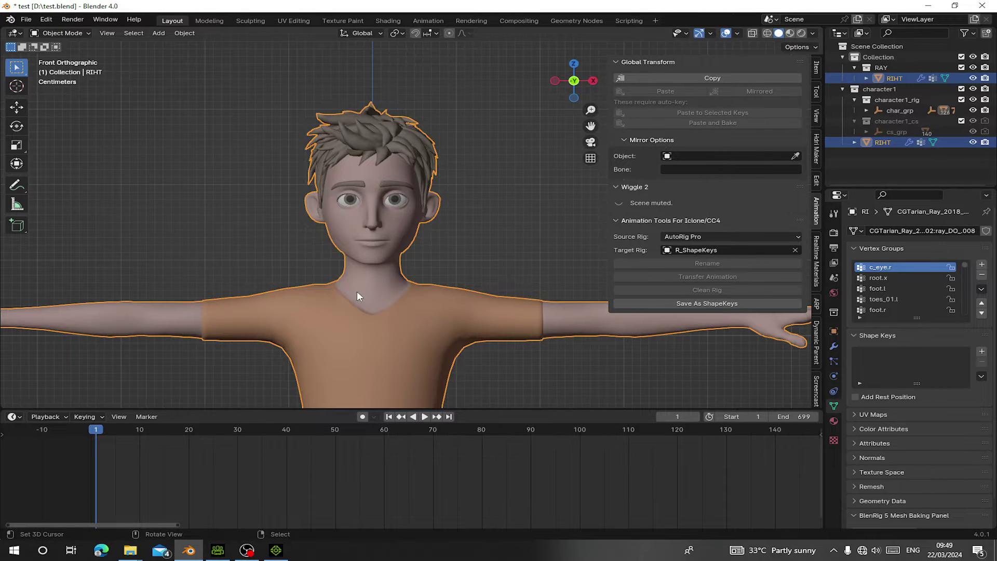
{"action": "scroll", "coordinate": [357, 296], "scroll_direction": "up", "scroll_amount": 3}
{"action": "key", "text": "ctrl+s"}
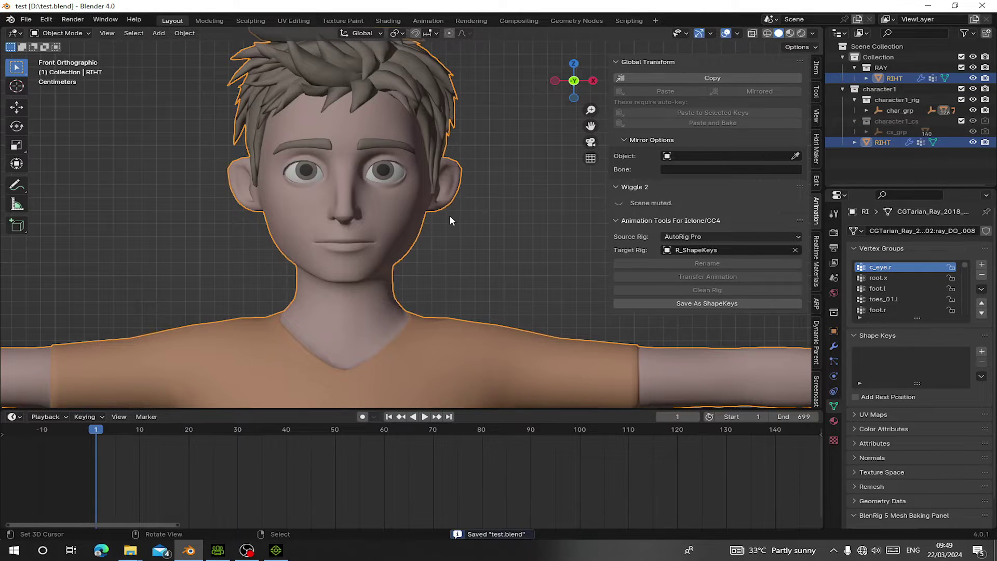
{"action": "scroll", "coordinate": [450, 220], "scroll_direction": "up", "scroll_amount": 2}
{"action": "scroll", "coordinate": [136, 441], "scroll_direction": "up", "scroll_amount": 3}
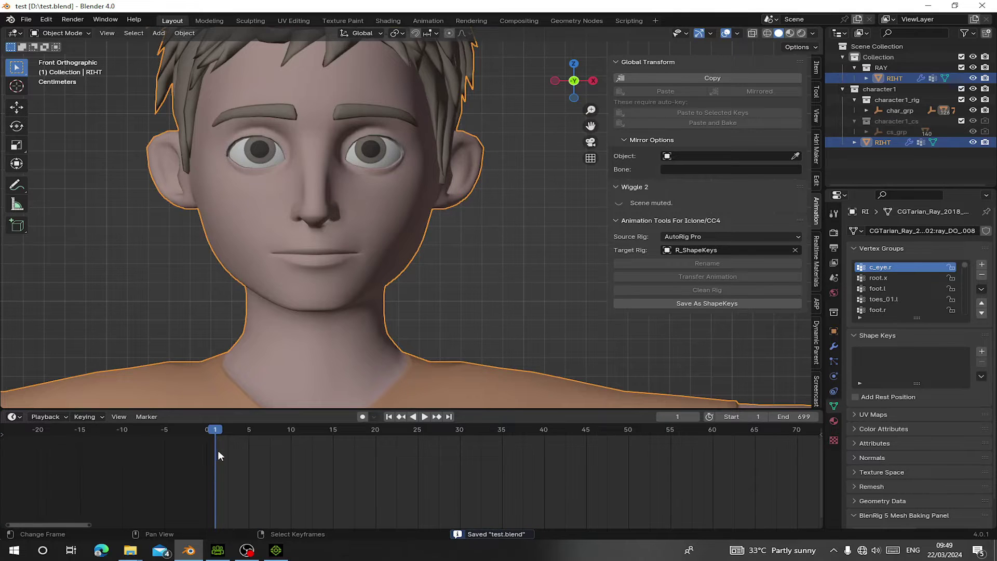
Save the character's pose at frame 9 as the shape key Brow_Raise_Inner_L.
{"action": "scroll", "coordinate": [218, 450], "scroll_direction": "up", "scroll_amount": 2}
{"action": "key", "text": "space"}
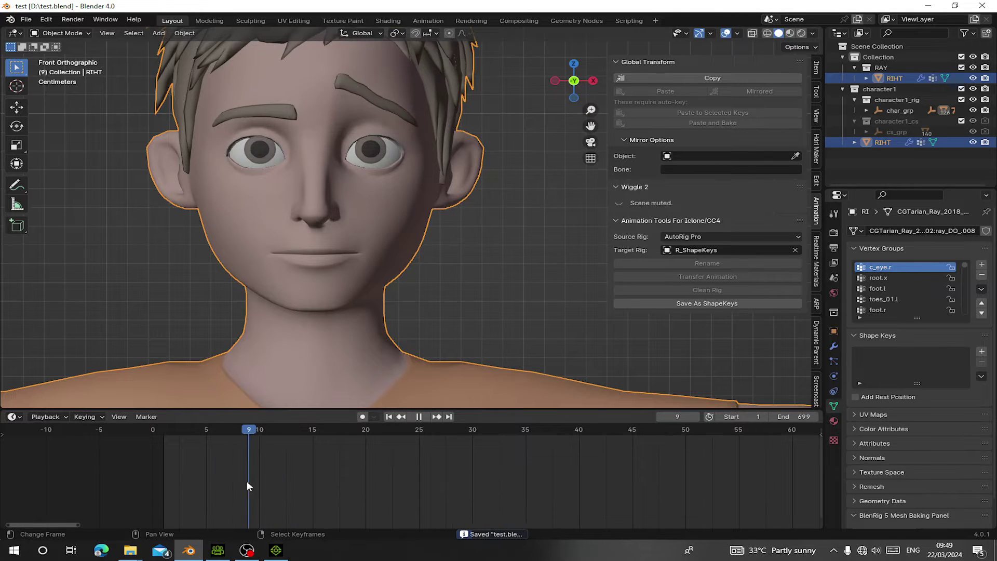
{"action": "mouse_move", "coordinate": [248, 481]}
{"action": "left_mouse_down"}
{"action": "mouse_move", "coordinate": [270, 485]}
{"action": "mouse_move", "coordinate": [248, 488]}
{"action": "left_mouse_up"}
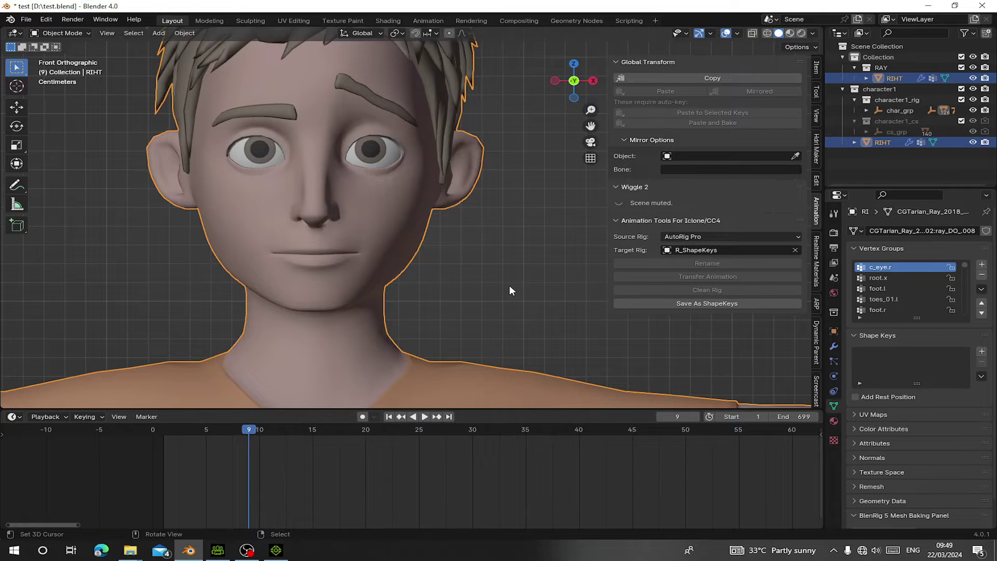
{"action": "left_click", "coordinate": [657, 304]}
{"action": "left_click", "coordinate": [664, 327]}
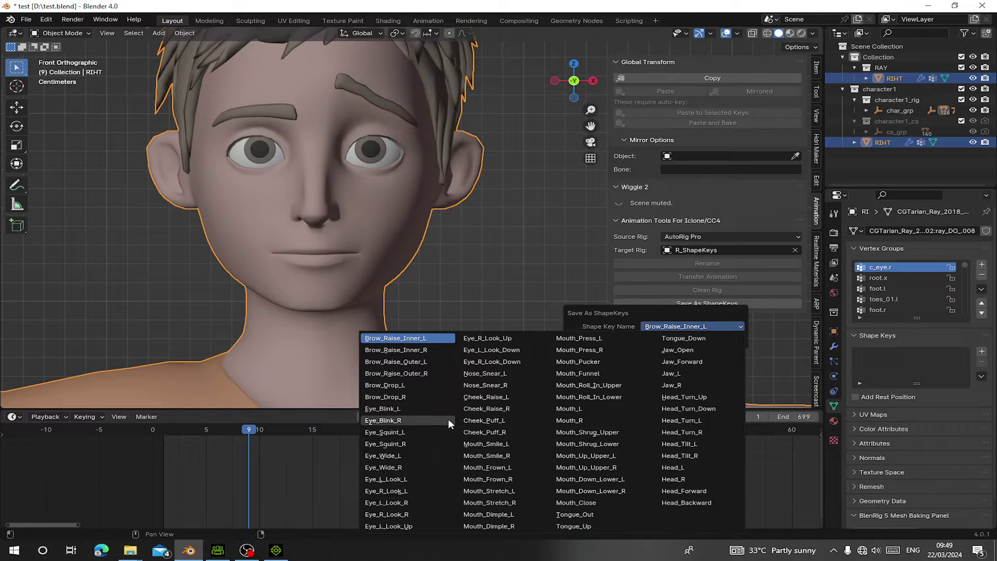
{"action": "left_click", "coordinate": [405, 338]}
{"action": "left_click", "coordinate": [694, 326]}
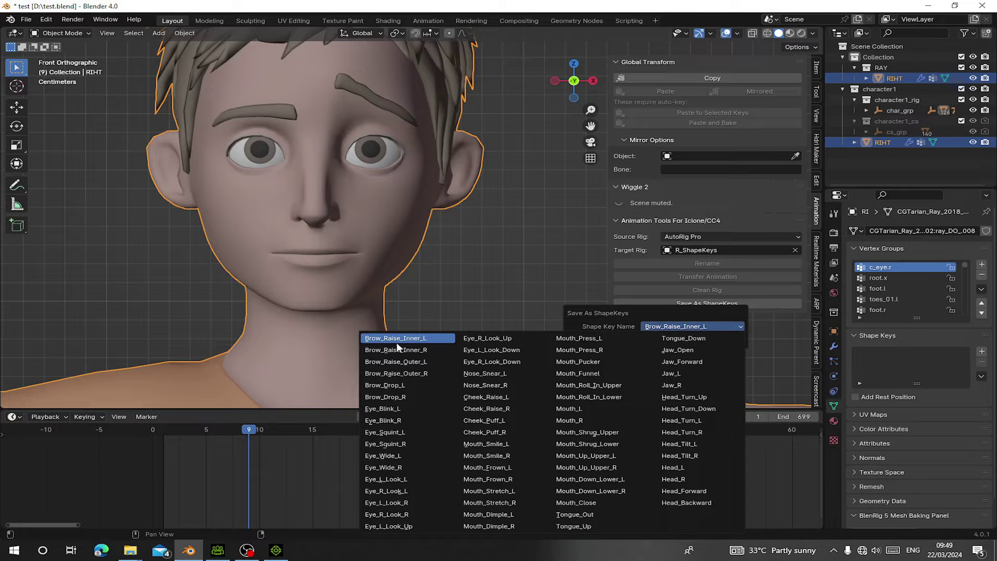
{"action": "left_click", "coordinate": [397, 342]}
{"action": "left_click", "coordinate": [647, 342]}
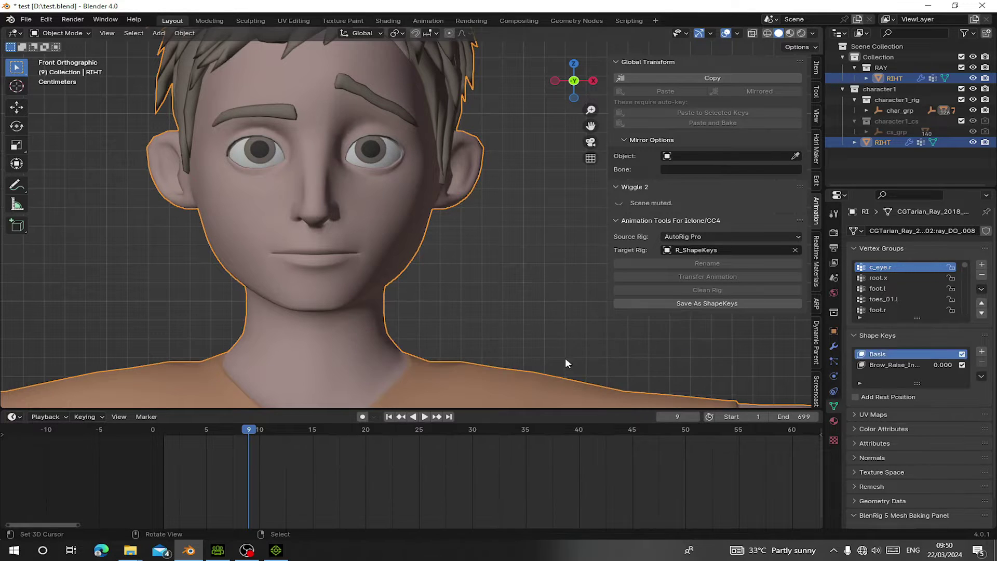
Go to frame 20 and save the raised inner right brow as the shape key Brow_Raise_Inner_R.
{"action": "left_click_drag", "start_coordinate": [271, 485], "coordinate": [317, 493]}
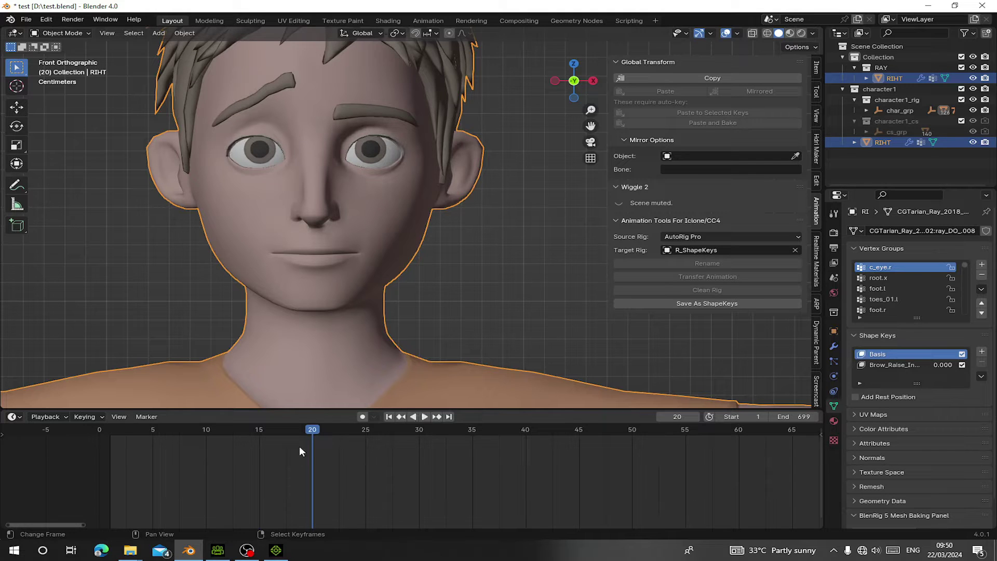
{"action": "left_click", "coordinate": [678, 304]}
{"action": "left_click", "coordinate": [678, 324]}
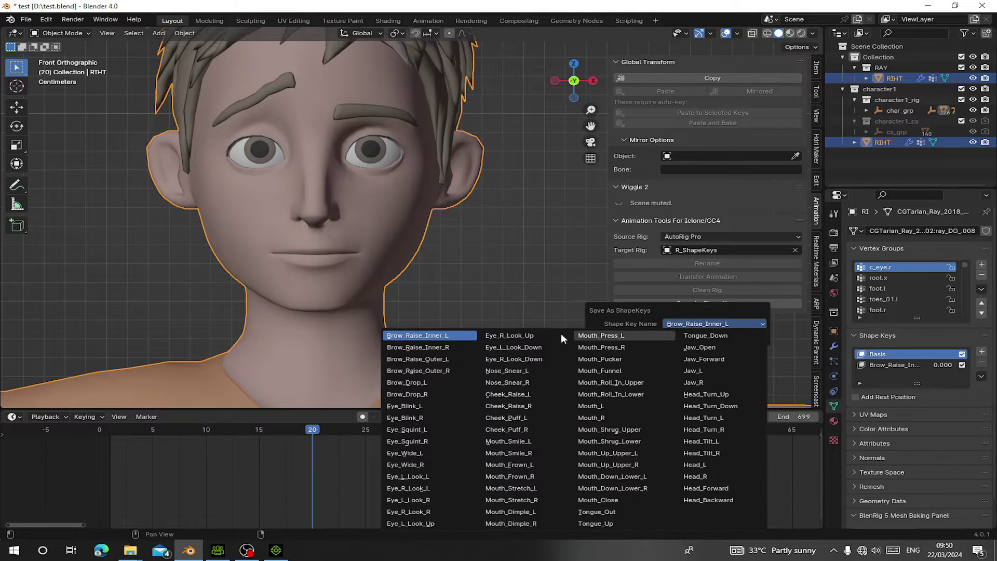
{"action": "left_click", "coordinate": [415, 348]}
{"action": "left_click", "coordinate": [694, 335]}
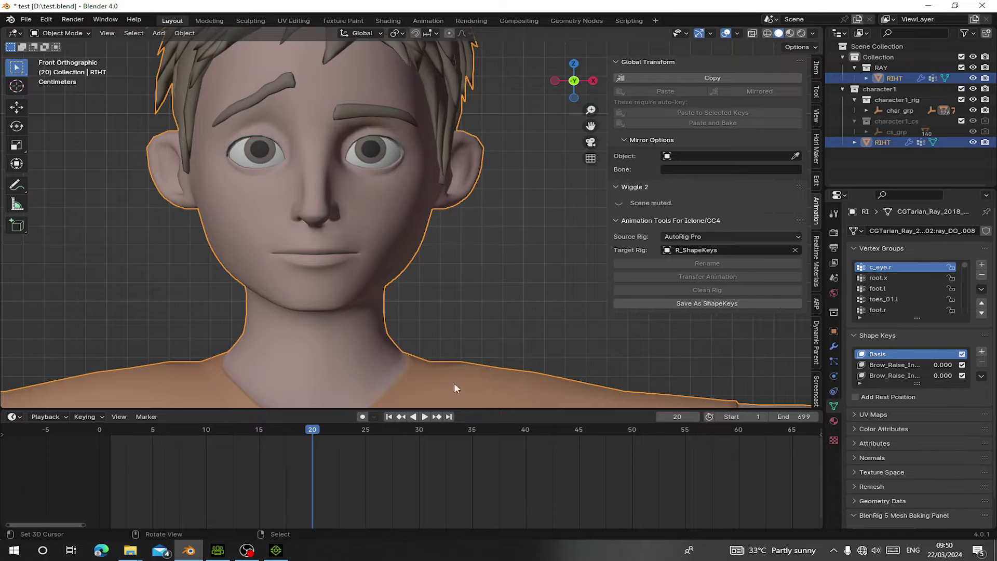
Save the raised outer left brow at frame 27 as the shape key Brow_Raise_Outer_L.
{"action": "key", "text": "Up"}
{"action": "left_click", "coordinate": [669, 306]}
{"action": "left_click", "coordinate": [672, 326]}
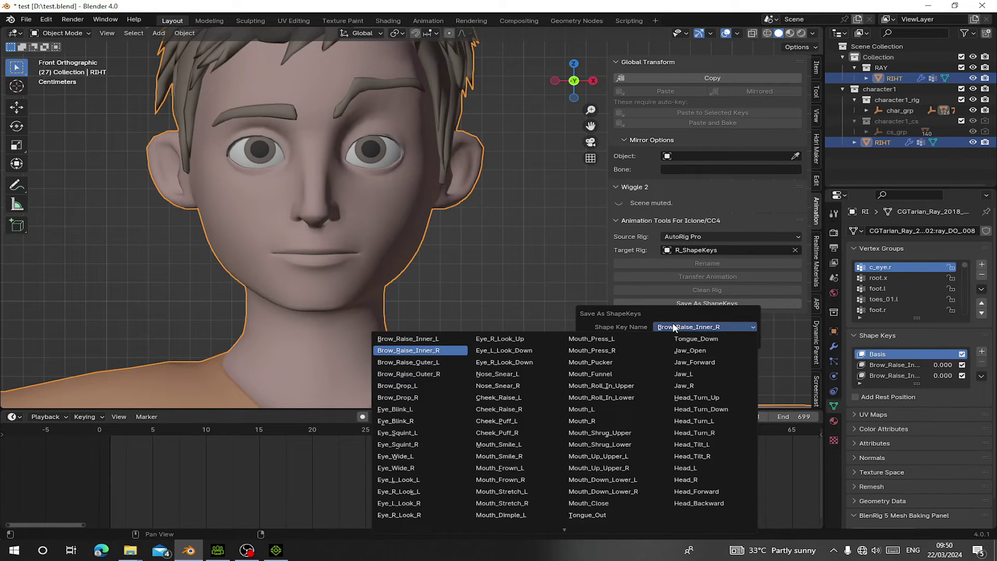
{"action": "left_click", "coordinate": [409, 362]}
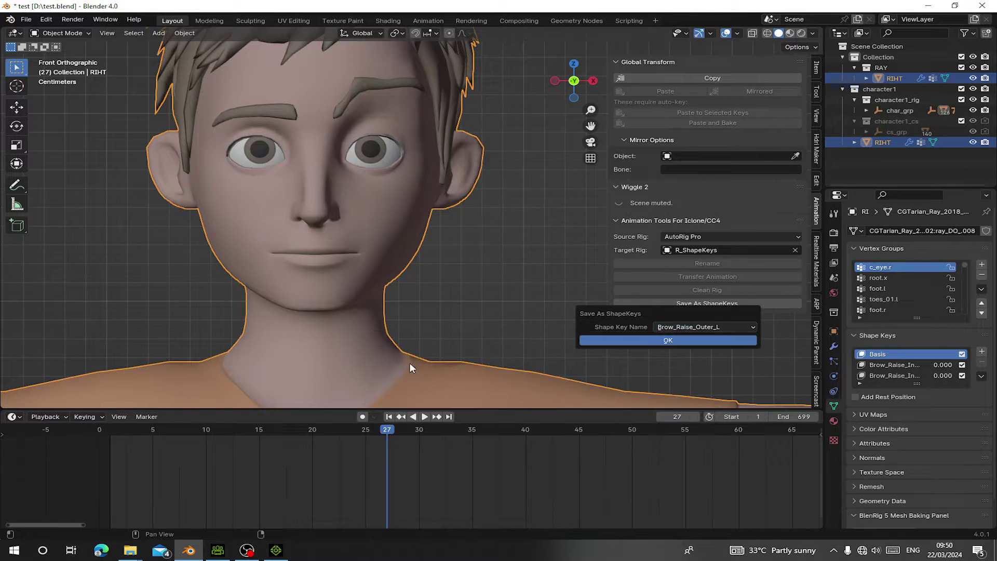
{"action": "left_click", "coordinate": [645, 339]}
Go to frame 35 and save the pose as the shape key Brow_Raise_Outer_R.
{"action": "middle_click_drag", "start_coordinate": [357, 461], "coordinate": [154, 461]}
{"action": "key", "text": "space"}
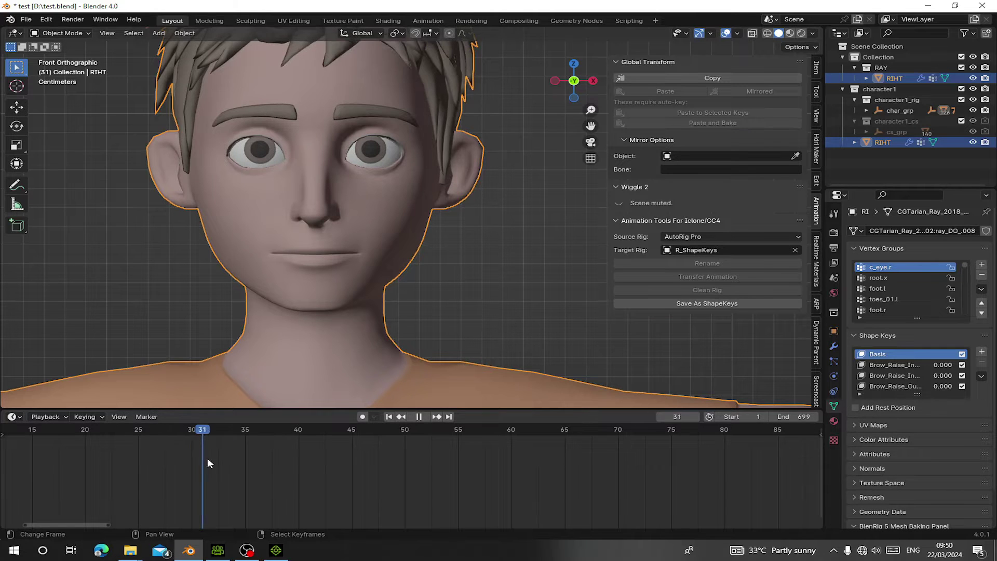
{"action": "left_click", "coordinate": [250, 465]}
{"action": "key", "text": "space"}
{"action": "left_click", "coordinate": [657, 303]}
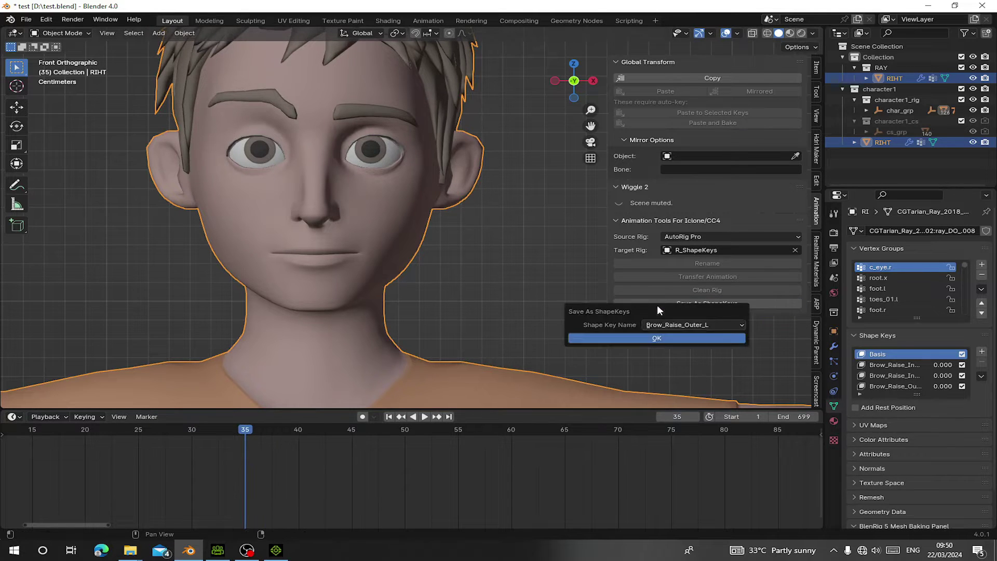
{"action": "left_click", "coordinate": [696, 325]}
{"action": "left_click", "coordinate": [452, 357]}
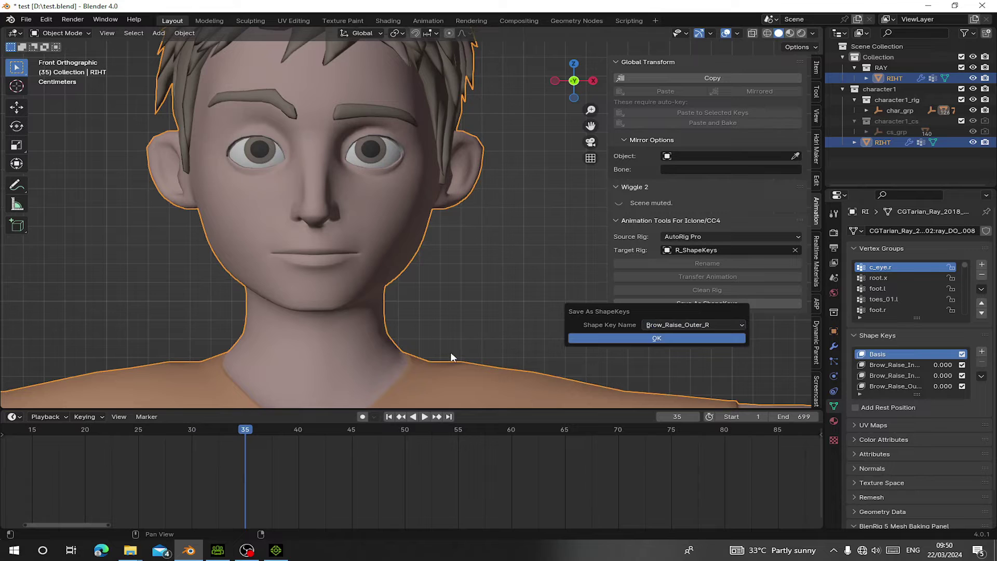
{"action": "left_click", "coordinate": [590, 338]}
Save the lowered left brow pose as the shape key Brow_Drop_L.
{"action": "middle_click_drag", "start_coordinate": [368, 454], "coordinate": [310, 454]}
{"action": "left_click", "coordinate": [656, 302]}
{"action": "left_click", "coordinate": [663, 321]}
{"action": "left_click", "coordinate": [410, 380]}
{"action": "left_click", "coordinate": [609, 337]}
Save the lowered right brow at frame 59 as the shape key Brow_Drop_R.
{"action": "left_click", "coordinate": [698, 302]}
{"action": "left_click", "coordinate": [735, 323]}
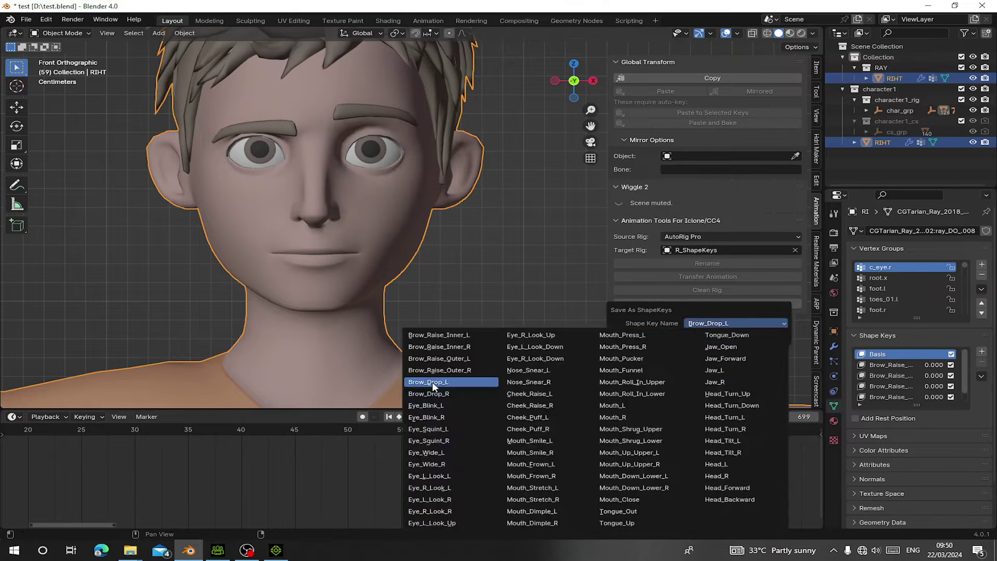
{"action": "left_click", "coordinate": [432, 394]}
{"action": "left_click", "coordinate": [624, 338]}
Store the closed left eye at frame 69 as the shape key Eye_Blink_L and save the file.
{"action": "middle_click_drag", "start_coordinate": [541, 457], "coordinate": [351, 460]}
{"action": "mouse_move", "coordinate": [351, 461]}
{"action": "left_mouse_down"}
{"action": "mouse_move", "coordinate": [384, 456]}
{"action": "mouse_move", "coordinate": [360, 456]}
{"action": "left_mouse_up"}
{"action": "left_click", "coordinate": [653, 303]}
{"action": "left_click", "coordinate": [689, 323]}
{"action": "left_click", "coordinate": [384, 406]}
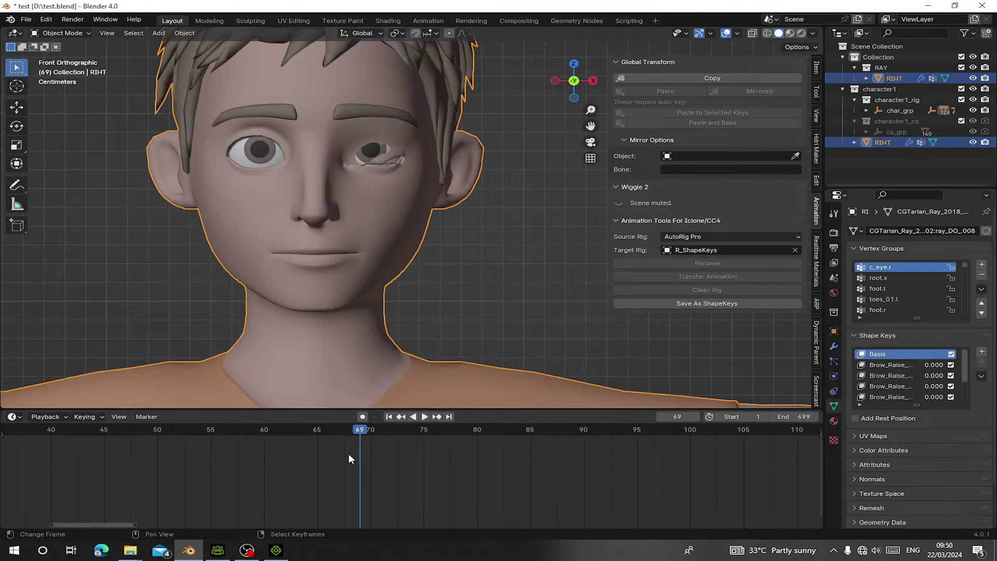
{"action": "key", "text": "ctrl+s"}
Go to the closed right eye pose and save it as the shape key Eye_Blink_R.
{"action": "left_click", "coordinate": [340, 464]}
{"action": "left_click", "coordinate": [656, 303]}
{"action": "left_click", "coordinate": [693, 325]}
{"action": "left_click", "coordinate": [453, 413]}
{"action": "left_click", "coordinate": [623, 338]}
Save the pose at frame 88 as the shape key Eye_Squint_L and the following one as Eye_Squint_R.
{"action": "middle_click_drag", "start_coordinate": [540, 458], "coordinate": [322, 458]}
{"action": "left_click", "coordinate": [704, 303]}
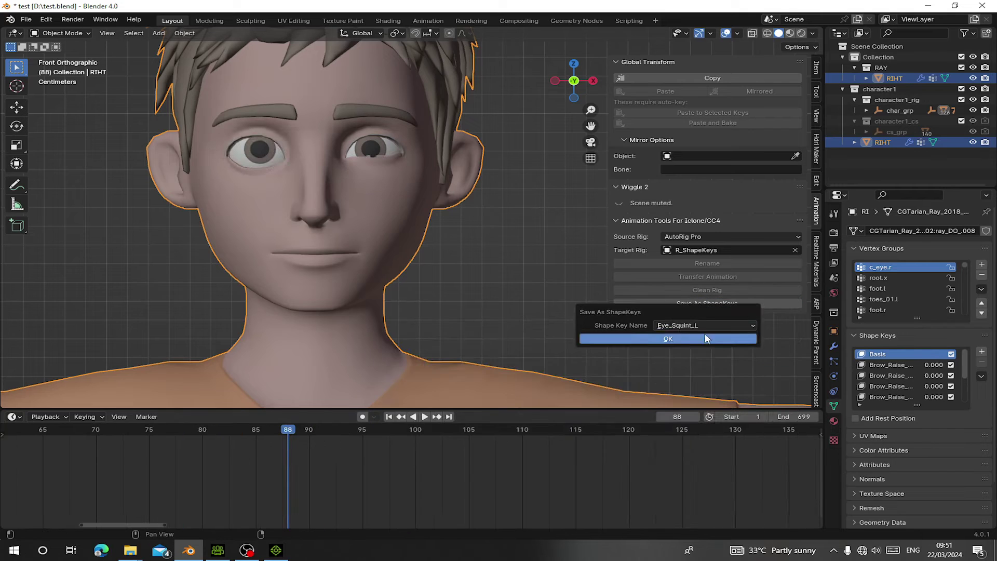
{"action": "left_click", "coordinate": [705, 339]}
{"action": "left_click", "coordinate": [358, 474]}
{"action": "left_click", "coordinate": [720, 304]}
{"action": "left_click", "coordinate": [605, 341]}
Store the widened left eye at frame 109 as the shape key Eye_Wide_L and save the file.
{"action": "left_click", "coordinate": [640, 323]}
{"action": "left_click", "coordinate": [375, 456]}
{"action": "left_click", "coordinate": [608, 338]}
{"action": "key", "text": "ctrl+s"}
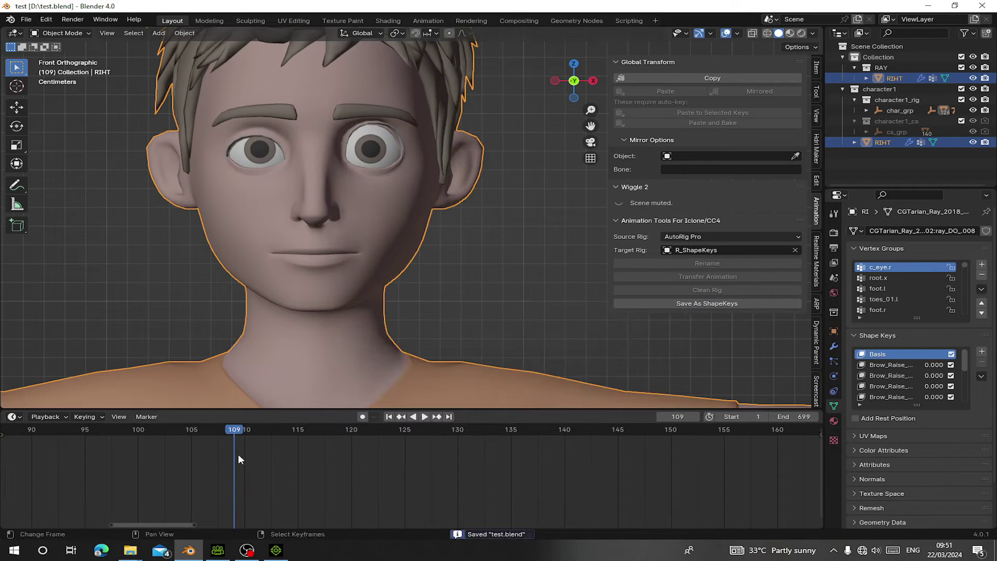
Go to the widened right eye pose and save it as the shape key Eye_Wide_R.
{"action": "left_click", "coordinate": [341, 458]}
{"action": "left_click", "coordinate": [704, 303]}
{"action": "left_click", "coordinate": [703, 319]}
{"action": "left_click", "coordinate": [436, 460]}
{"action": "left_click", "coordinate": [618, 338]}
Save the poses of the eyes looking left as Eye_L_Look_L and, at frame 140, Eye_R_Look_L.
{"action": "left_click", "coordinate": [423, 449]}
{"action": "left_click", "coordinate": [691, 303]}
{"action": "left_click", "coordinate": [616, 338]}
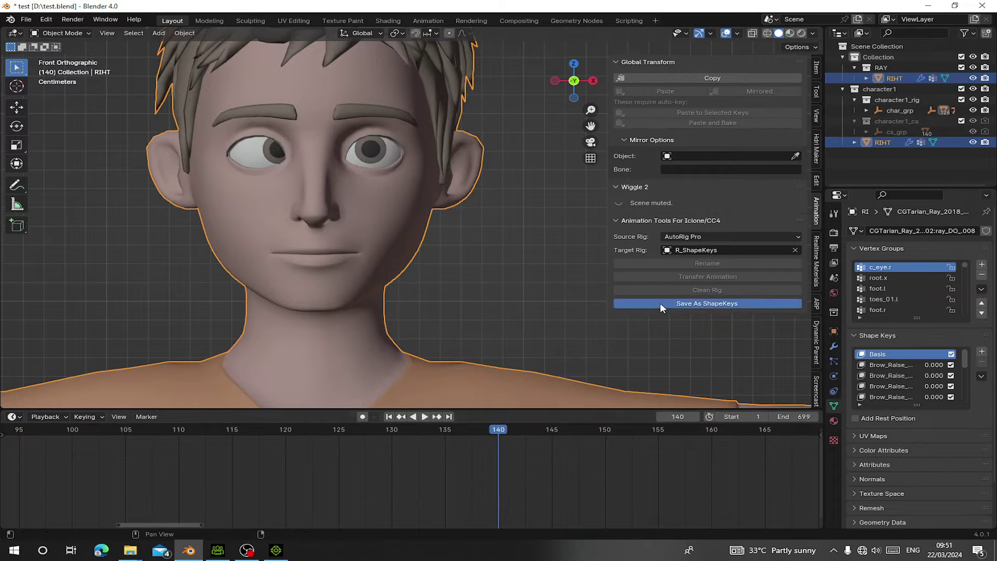
{"action": "left_click", "coordinate": [626, 339]}
Go to the pose of the left eye looking right and save it as the shape key Eye_L_Look_R.
{"action": "middle_click_drag", "start_coordinate": [502, 438], "coordinate": [242, 437]}
{"action": "left_click", "coordinate": [345, 452]}
{"action": "left_click", "coordinate": [630, 303]}
{"action": "left_click", "coordinate": [644, 320]}
{"action": "left_click", "coordinate": [366, 498]}
{"action": "left_click", "coordinate": [618, 334]}
Save the pose at frame 160 as the shape key Eye_R_Look_R and the following one as Eye_L_Look_Up.
{"action": "left_click", "coordinate": [467, 462]}
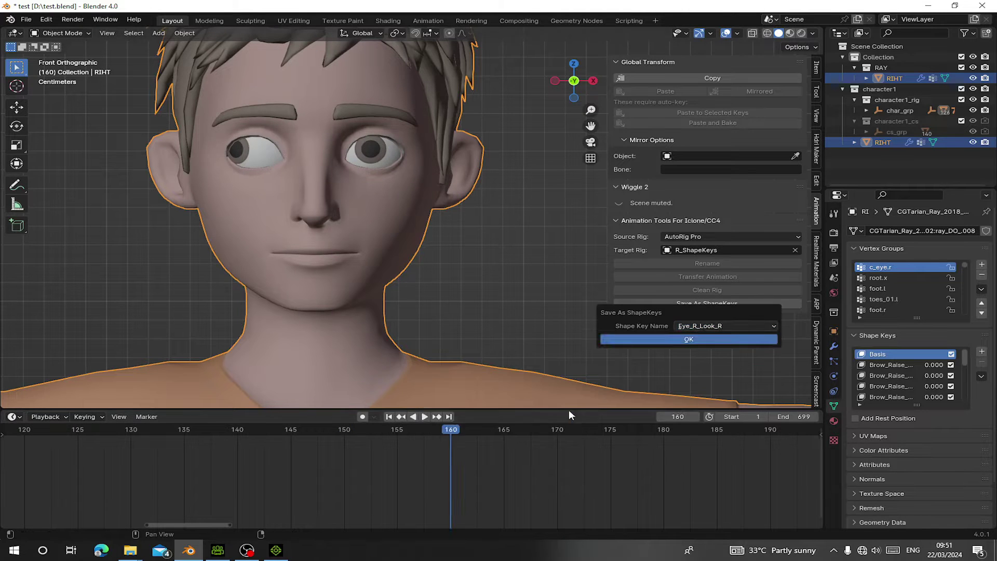
{"action": "left_click", "coordinate": [618, 338]}
{"action": "left_click", "coordinate": [557, 452]}
{"action": "left_click", "coordinate": [644, 304]}
{"action": "left_click", "coordinate": [639, 323]}
{"action": "left_click", "coordinate": [387, 522]}
{"action": "left_click", "coordinate": [624, 336]}
Go to frame 180 and save the right eye looking up as the shape key Eye_R_Look_Up.
{"action": "middle_click_drag", "start_coordinate": [566, 457], "coordinate": [337, 458]}
{"action": "left_click", "coordinate": [337, 459]}
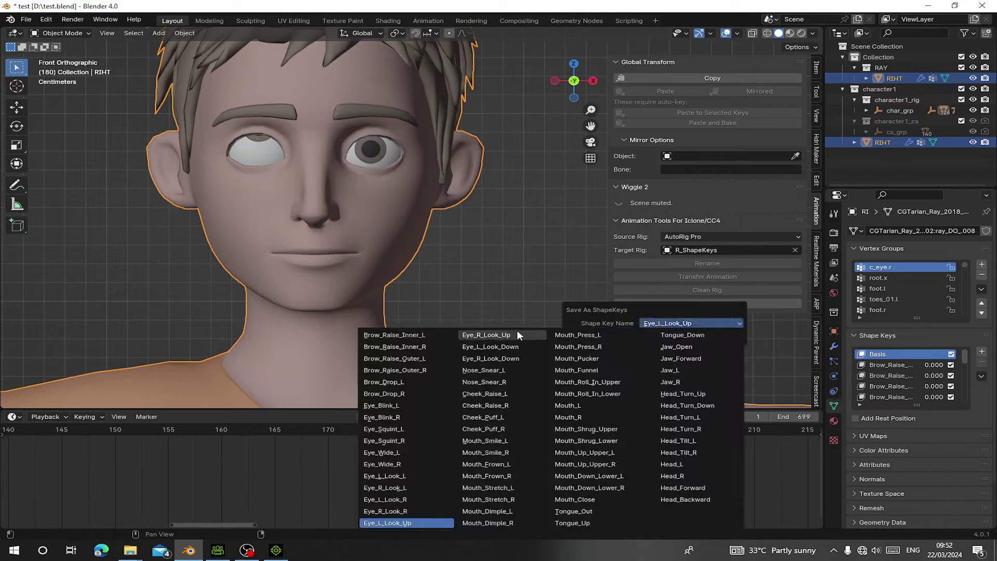
{"action": "left_click", "coordinate": [517, 333]}
{"action": "left_click", "coordinate": [621, 337]}
Go to the pose of the left eye looking down and save it as the shape key Eye_L_Look_Down.
{"action": "left_click", "coordinate": [442, 463]}
{"action": "left_click", "coordinate": [668, 303]}
{"action": "left_click", "coordinate": [665, 322]}
{"action": "left_click", "coordinate": [516, 347]}
{"action": "left_click", "coordinate": [632, 337]}
Save the pose at frame 200 as the shape key Eye_R_Look_Down and the following one as Nose_Snear_L.
{"action": "left_click", "coordinate": [427, 452]}
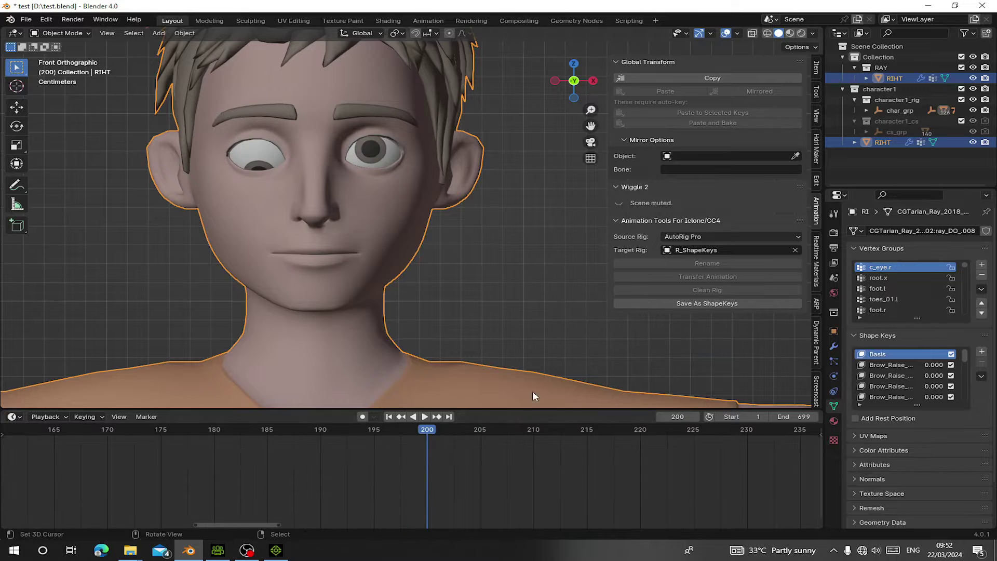
{"action": "left_click", "coordinate": [668, 303]}
{"action": "left_click", "coordinate": [534, 447]}
{"action": "left_click", "coordinate": [667, 303]}
{"action": "left_click", "coordinate": [644, 338]}
Save the second nose sneer pose as the shape key Nose_Snear_R and the following pose as Cheek_Raise_L.
{"action": "middle_click_drag", "start_coordinate": [534, 452], "coordinate": [367, 452]}
{"action": "left_click", "coordinate": [424, 452]}
{"action": "left_click", "coordinate": [691, 303]}
{"action": "left_click", "coordinate": [345, 441]}
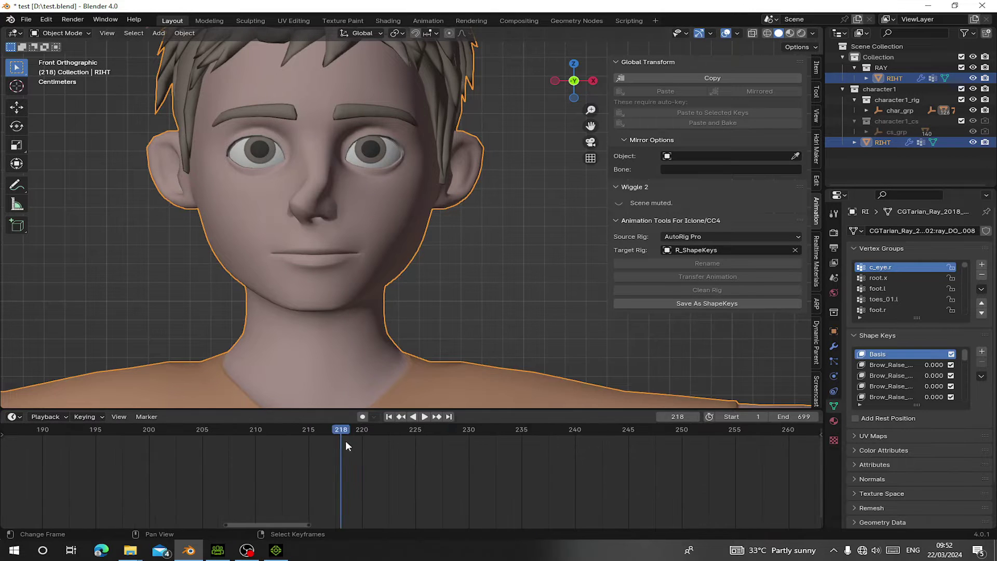
{"action": "left_click_drag", "start_coordinate": [345, 441], "coordinate": [459, 447]}
{"action": "left_click", "coordinate": [668, 304]}
{"action": "left_click", "coordinate": [513, 392]}
Store the raised right cheek pose as the shape key Cheek_Raise_R and save the file.
{"action": "middle_click_drag", "start_coordinate": [464, 451], "coordinate": [307, 451]}
{"action": "left_click", "coordinate": [620, 303]}
{"action": "left_click_drag", "start_coordinate": [307, 451], "coordinate": [537, 453]}
{"action": "left_click", "coordinate": [472, 408]}
{"action": "key", "text": "ctrl+s"}
Save the two cheek puff poses as the shape keys Cheek_Puff_L and Cheek_Puff_R.
{"action": "left_click", "coordinate": [670, 304]}
{"action": "left_click", "coordinate": [533, 417]}
{"action": "left_click", "coordinate": [654, 304]}
{"action": "left_click", "coordinate": [518, 431]}
Save the smile at frame 269 as the shape key Mouth_Smile_L and the following one as Mouth_Smile_R.
{"action": "middle_click_drag", "start_coordinate": [554, 473], "coordinate": [348, 476]}
{"action": "left_click_drag", "start_coordinate": [348, 476], "coordinate": [448, 468]}
{"action": "left_click", "coordinate": [648, 303]}
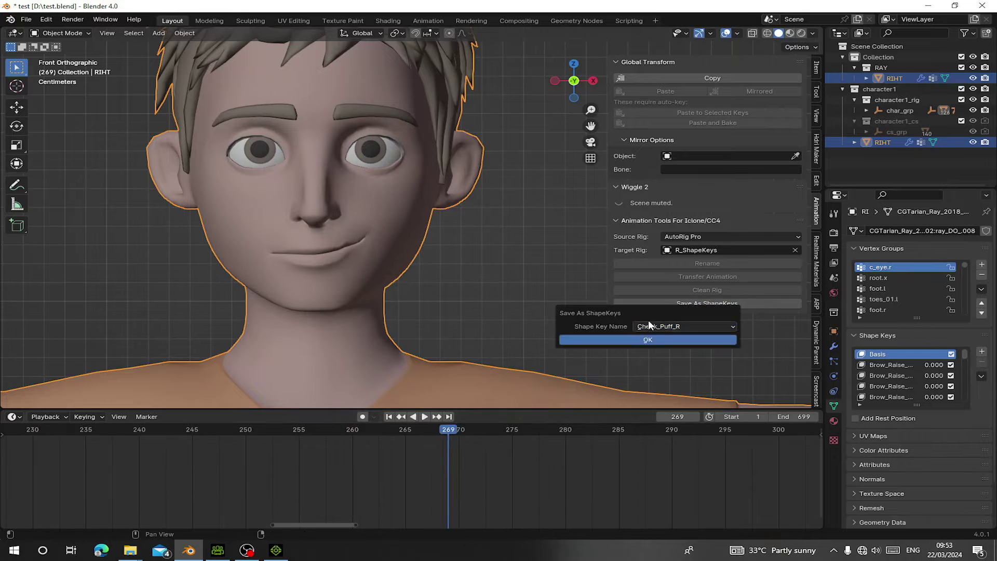
{"action": "left_click", "coordinate": [648, 327]}
{"action": "middle_click_drag", "start_coordinate": [450, 454], "coordinate": [342, 453]}
{"action": "left_click", "coordinate": [457, 452]}
{"action": "left_click", "coordinate": [648, 303]}
{"action": "left_click", "coordinate": [495, 449]}
Save the frown at frame 289 as the shape key Mouth_Frown_L and the following one as Mouth_Frown_R.
{"action": "middle_click_drag", "start_coordinate": [494, 449], "coordinate": [247, 451]}
{"action": "left_click", "coordinate": [307, 451]}
{"action": "left_click", "coordinate": [639, 305]}
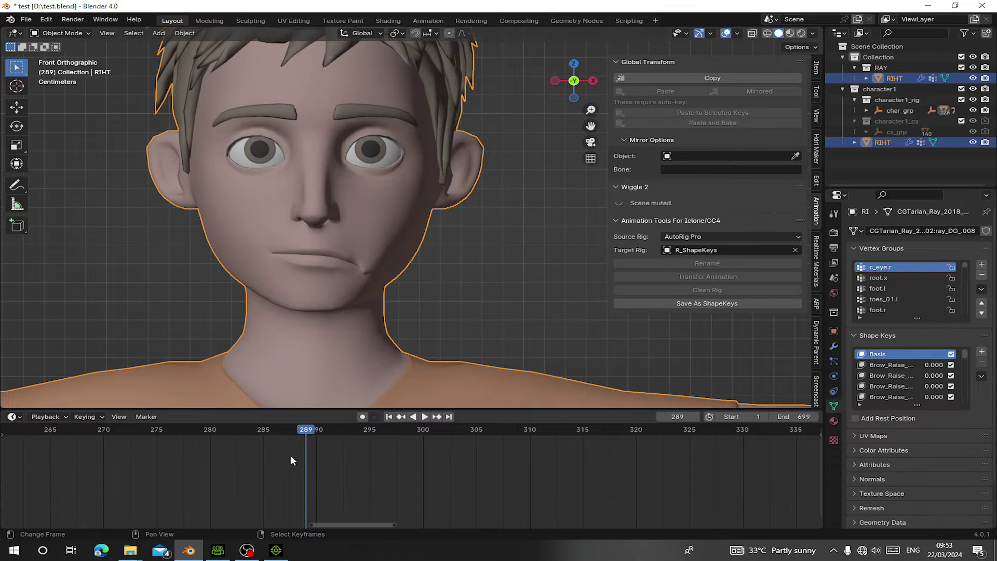
{"action": "left_click", "coordinate": [422, 457]}
{"action": "left_click", "coordinate": [636, 303]}
{"action": "left_click", "coordinate": [490, 476]}
Save the mouth stretch poses as the shape keys Mouth_Stretch_L and, at frame 320, Mouth_Stretch_R.
{"action": "left_click", "coordinate": [530, 457]}
{"action": "left_click", "coordinate": [624, 303]}
{"action": "middle_click_drag", "start_coordinate": [536, 457], "coordinate": [329, 457]}
{"action": "left_click", "coordinate": [429, 457]}
{"action": "left_click", "coordinate": [646, 304]}
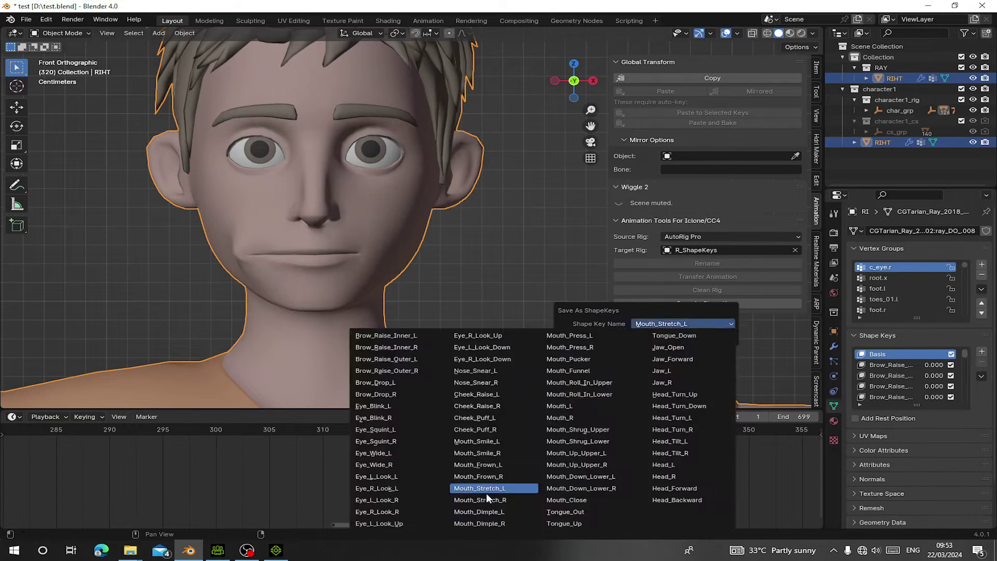
{"action": "left_click", "coordinate": [487, 500]}
Go to the left dimple pose and save it as the shape key Mouth_Dimple_L.
{"action": "left_click", "coordinate": [530, 457]}
{"action": "left_click", "coordinate": [660, 303]}
{"action": "left_click", "coordinate": [494, 511]}
Try to save the pose at frame 340 as Mouth_Dimple_R and the following one as Mouth_Press_L.
{"action": "middle_click_drag", "start_coordinate": [555, 463], "coordinate": [356, 463]}
{"action": "left_click", "coordinate": [440, 457]}
{"action": "left_click", "coordinate": [690, 306]}
{"action": "left_click", "coordinate": [524, 524]}
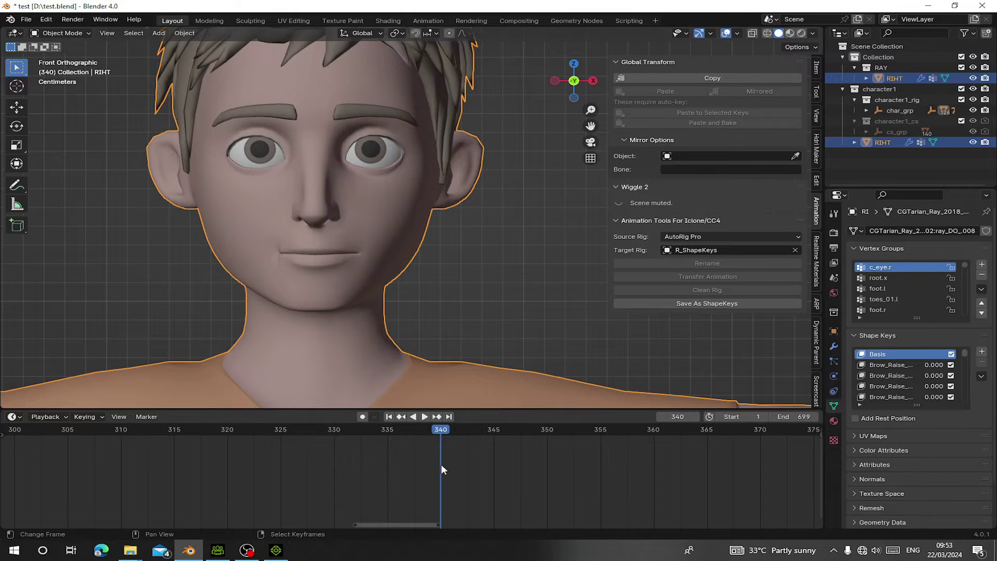
{"action": "left_click", "coordinate": [536, 458]}
{"action": "left_click", "coordinate": [677, 305]}
{"action": "left_click", "coordinate": [607, 338]}
Try to save the pose at frame 359 as a mouth shape key, with Mouth_Pucker chosen as its name.
{"action": "middle_click_drag", "start_coordinate": [572, 456], "coordinate": [404, 456]}
{"action": "left_click", "coordinate": [517, 456]}
{"action": "left_click", "coordinate": [474, 456]}
{"action": "left_click", "coordinate": [683, 305]}
{"action": "left_click", "coordinate": [612, 363]}
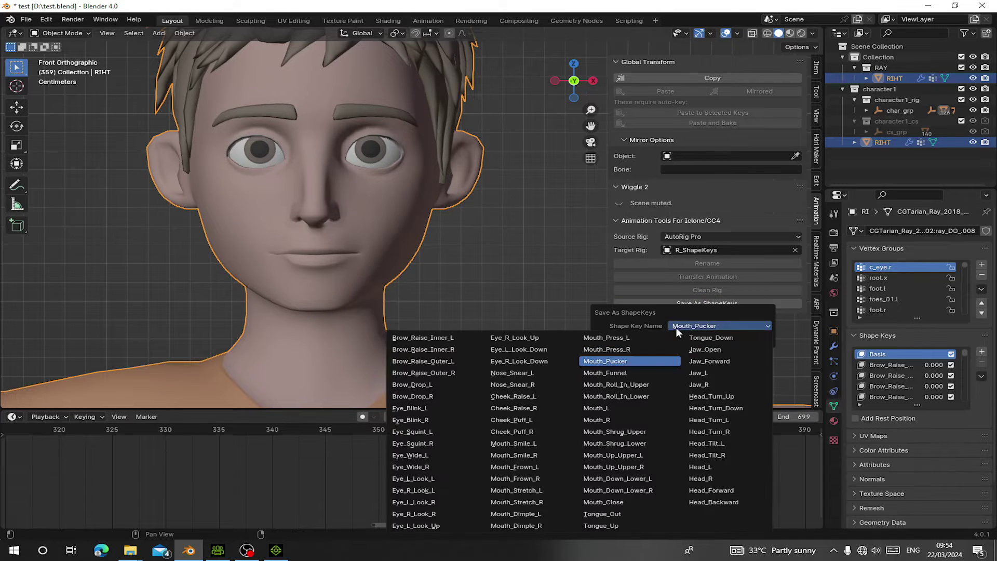
Return to frame 339 and save the right dimple pose as the shape key Mouth_Dimple_R.
{"action": "left_click_drag", "start_coordinate": [102, 434], "coordinate": [261, 432]}
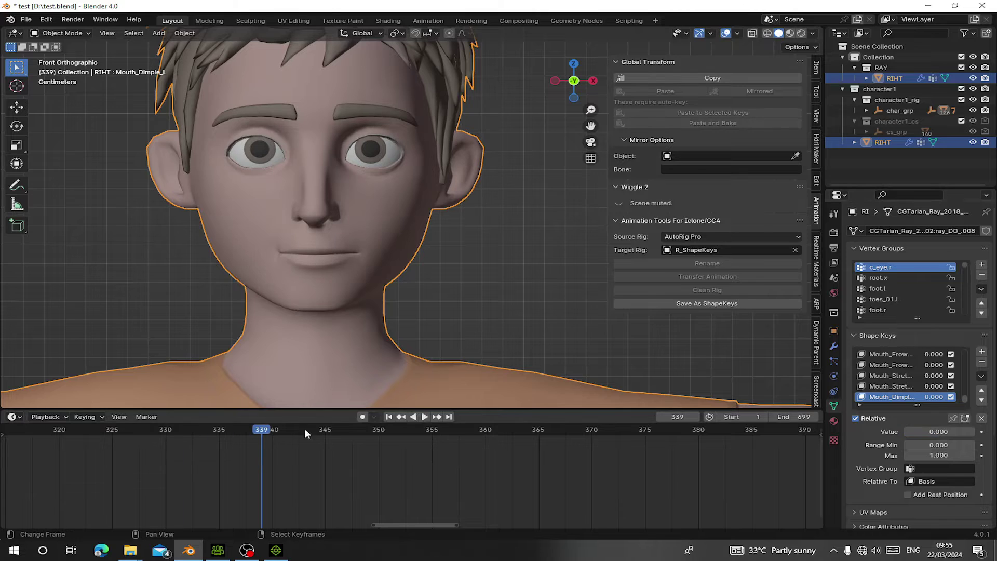
{"action": "left_click", "coordinate": [697, 305]}
{"action": "left_click", "coordinate": [727, 323]}
{"action": "left_click", "coordinate": [668, 337]}
Save the mouth press poses as the shape keys Mouth_Press_L and, at frame 359, Mouth_Press_R.
{"action": "left_click", "coordinate": [379, 457]}
{"action": "left_click", "coordinate": [678, 304]}
{"action": "left_click_drag", "start_coordinate": [390, 462], "coordinate": [474, 463]}
{"action": "left_click", "coordinate": [678, 304]}
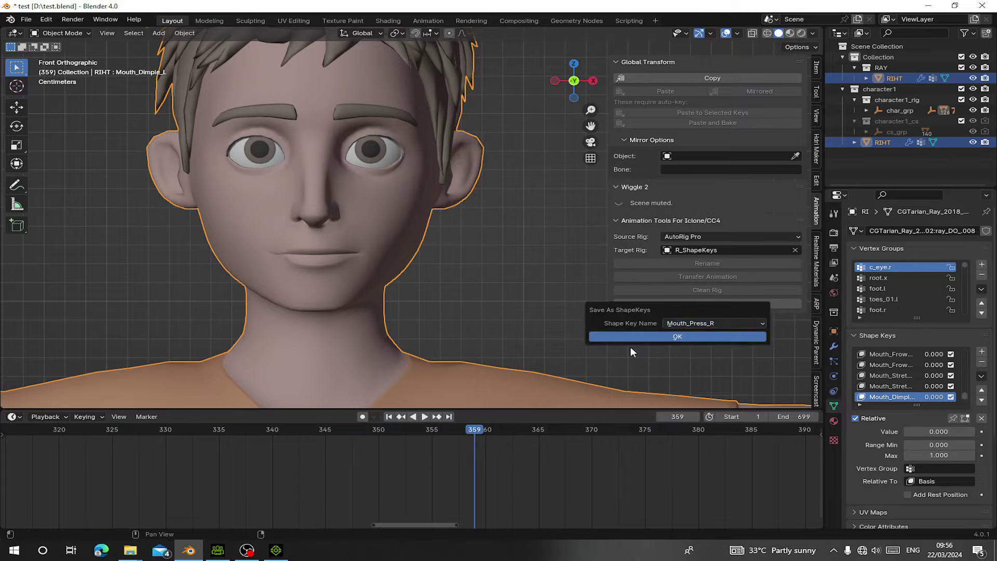
{"action": "left_click", "coordinate": [639, 337]}
Store the puckered mouth pose as the shape key Mouth_Pucker and save the file.
{"action": "left_click", "coordinate": [682, 304]}
{"action": "left_click", "coordinate": [716, 317]}
{"action": "left_click", "coordinate": [640, 353]}
{"action": "key", "text": "ctrl+s"}
Go to the mouth pose after the pucker and save it as its own shape key.
{"action": "left_click_drag", "start_coordinate": [395, 475], "coordinate": [485, 475]}
{"action": "left_click", "coordinate": [658, 305]}
{"action": "left_click", "coordinate": [658, 341]}
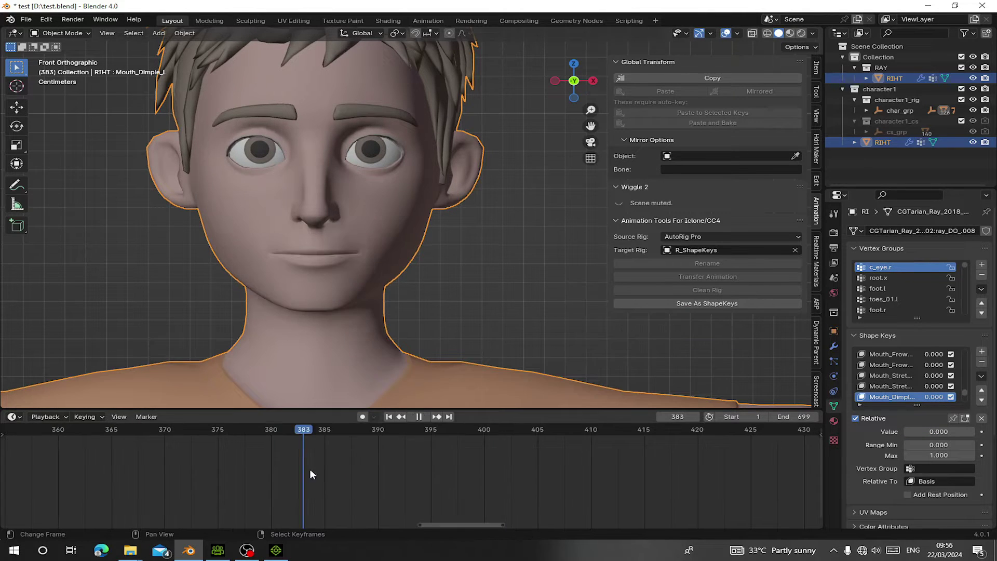
Save the next mouth poses as shape keys, storing the sideways mouth pose at frame 409 as Mouth_L.
{"action": "left_click", "coordinate": [707, 304]}
{"action": "key", "text": "space"}
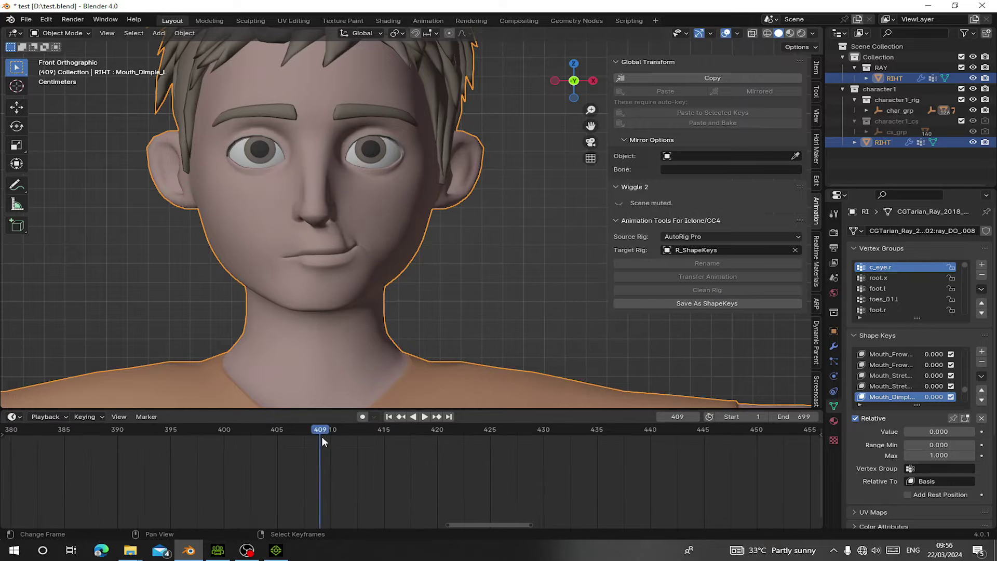
{"action": "left_click", "coordinate": [670, 303]}
{"action": "left_click", "coordinate": [672, 318]}
Store the opposite sideways mouth pose as the shape key Mouth_R and save the file.
{"action": "left_click_drag", "start_coordinate": [322, 437], "coordinate": [507, 458]}
{"action": "left_click", "coordinate": [639, 416]}
{"action": "left_click", "coordinate": [665, 338]}
{"action": "key", "text": "ctrl+s"}
Continue through the mouth poses up to about frame 480, saving each under its matching Mouth shape key name.
{"action": "left_click", "coordinate": [641, 304]}
{"action": "left_click", "coordinate": [640, 339]}
{"action": "left_click", "coordinate": [680, 303]}
{"action": "left_click", "coordinate": [717, 319]}
{"action": "left_click", "coordinate": [629, 448]}
{"action": "left_click", "coordinate": [677, 303]}
{"action": "left_click", "coordinate": [714, 323]}
{"action": "left_click", "coordinate": [604, 464]}
{"action": "left_click", "coordinate": [668, 305]}
{"action": "left_click", "coordinate": [597, 476]}
{"action": "left_click", "coordinate": [699, 302]}
{"action": "left_click", "coordinate": [733, 320]}
Go to the mouth pose near frame 490 and save it as the shape key Mouth_Close.
{"action": "left_click", "coordinate": [626, 482]}
{"action": "left_click_drag", "start_coordinate": [605, 489], "coordinate": [619, 491]}
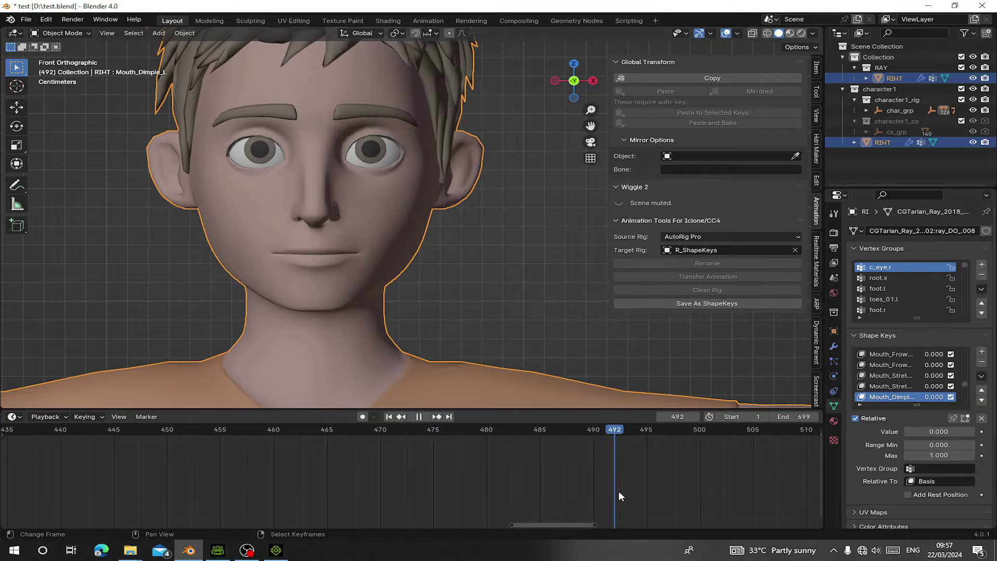
{"action": "left_click", "coordinate": [701, 303]}
{"action": "left_click", "coordinate": [731, 320]}
{"action": "left_click", "coordinate": [616, 497]}
With the mesh displayed in wireframe, save the tongue pose at frame 500 as the shape key Tongue_Out.
{"action": "middle_click_drag", "start_coordinate": [616, 489], "coordinate": [425, 488]}
{"action": "left_click", "coordinate": [510, 467]}
{"action": "middle_click_drag", "start_coordinate": [545, 467], "coordinate": [410, 467]}
{"action": "key", "text": "shift+z"}
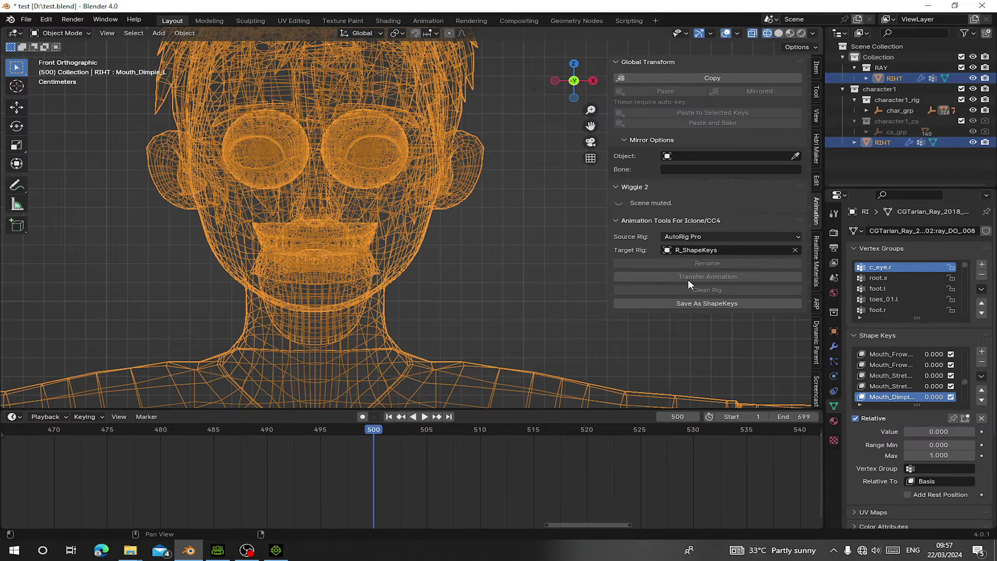
Go to frame 506 and save the raised tongue pose as the shape key Tongue_Up.
{"action": "left_click_drag", "start_coordinate": [379, 461], "coordinate": [437, 467]}
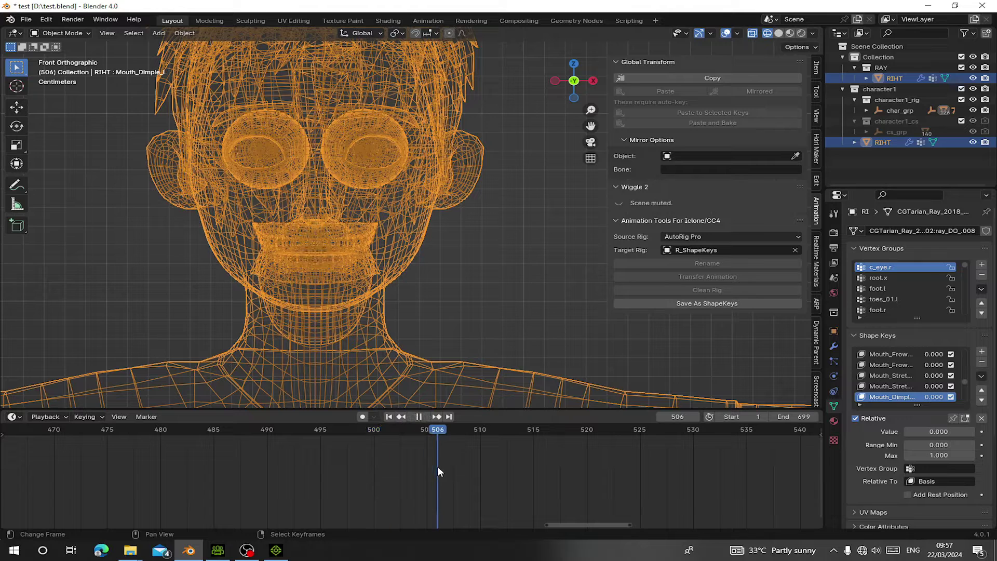
{"action": "left_click", "coordinate": [670, 303]}
{"action": "left_click", "coordinate": [666, 320]}
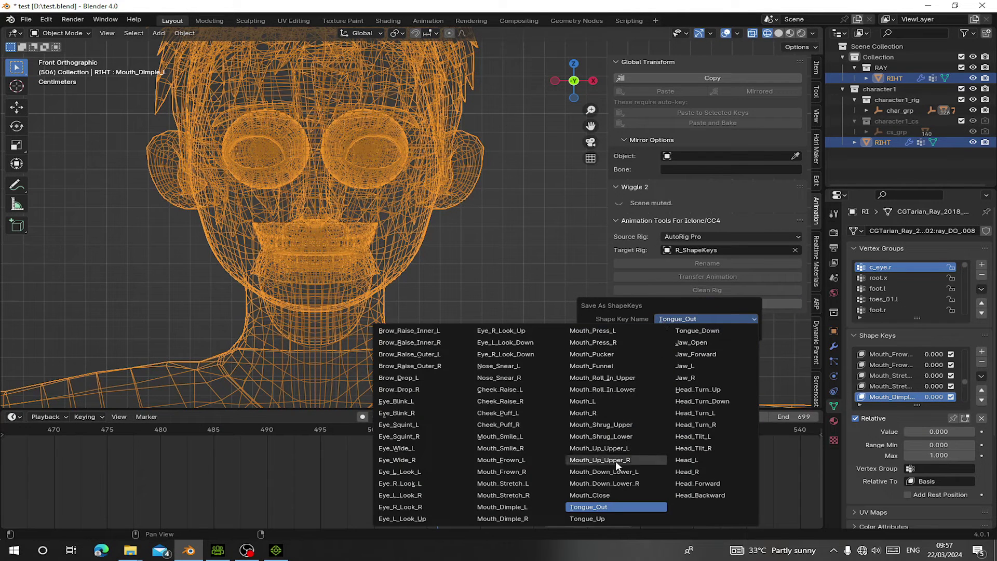
{"action": "left_click", "coordinate": [604, 517]}
{"action": "left_click", "coordinate": [639, 333]}
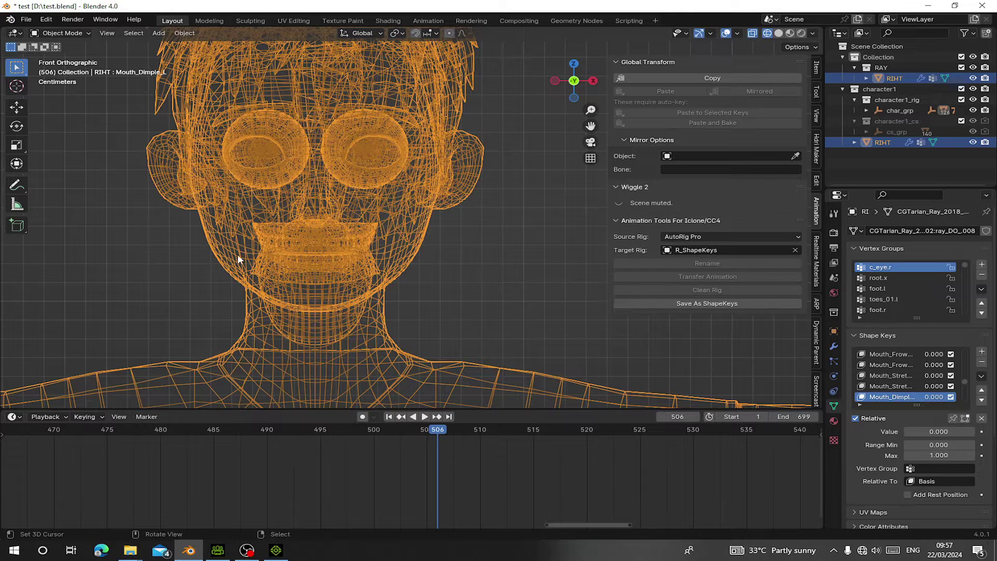
Go to frame 520 and save the lowered tongue pose as the shape key Tongue_Down.
{"action": "left_click_drag", "start_coordinate": [438, 472], "coordinate": [586, 476]}
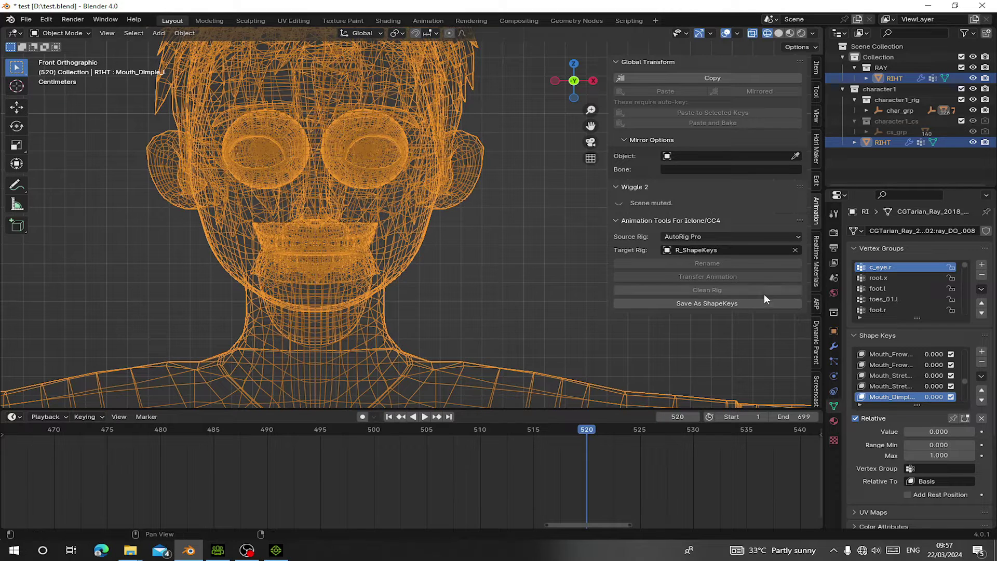
{"action": "left_click", "coordinate": [730, 303]}
{"action": "left_click", "coordinate": [731, 323]}
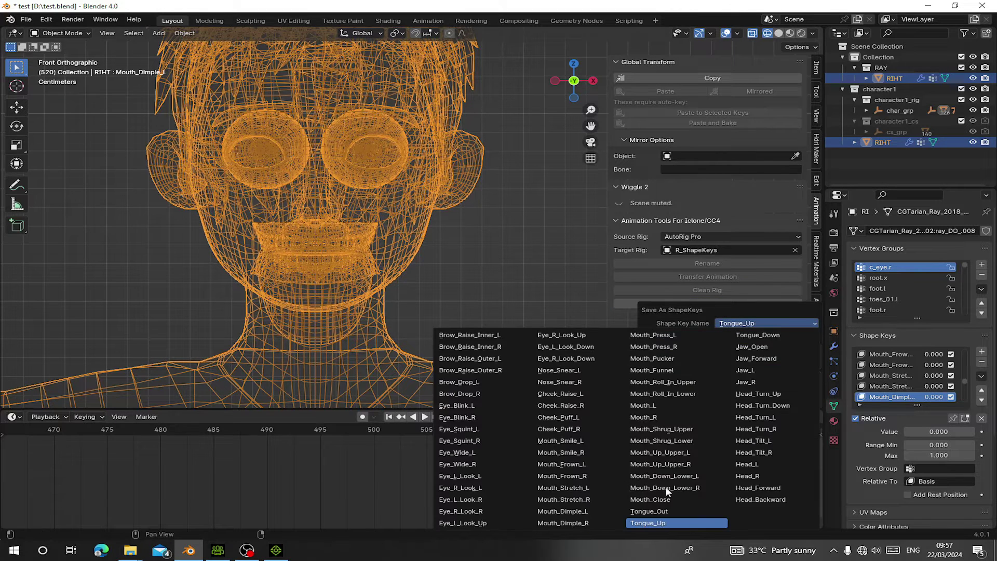
{"action": "left_click", "coordinate": [768, 337]}
{"action": "left_click", "coordinate": [724, 335]}
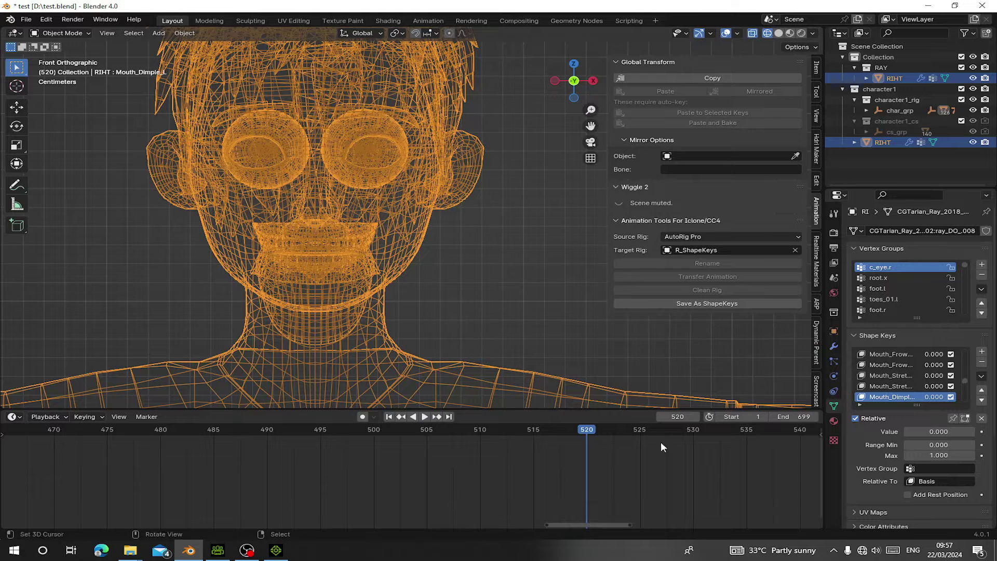
Return the viewport to solid shading and save the open jaw pose at frame 529 as the shape key Jaw_Open.
{"action": "middle_click_drag", "start_coordinate": [623, 452], "coordinate": [410, 486]}
{"action": "left_click", "coordinate": [465, 431]}
{"action": "key", "text": "shift+z"}
{"action": "left_click", "coordinate": [476, 431]}
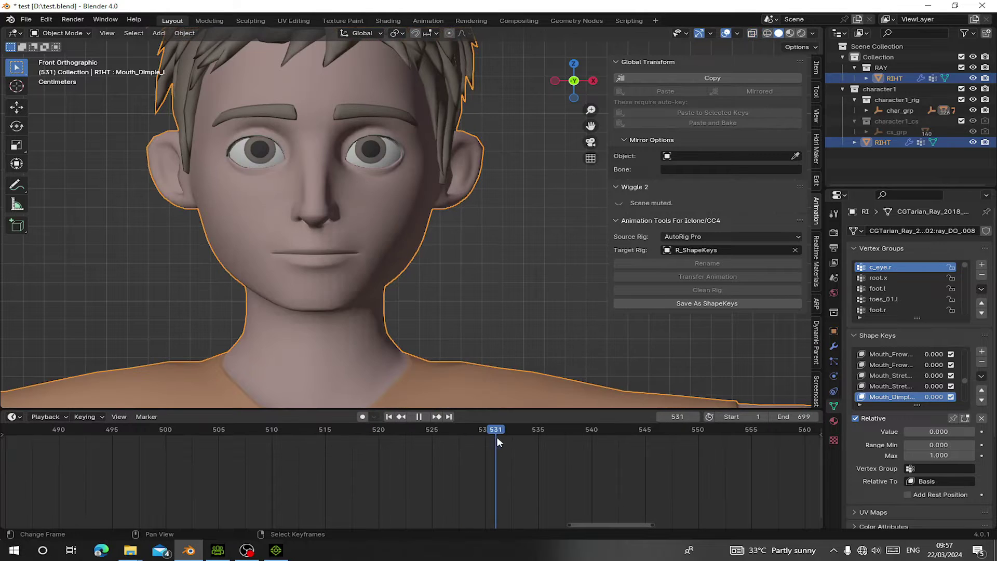
{"action": "left_click", "coordinate": [656, 305]}
{"action": "left_click", "coordinate": [669, 321]}
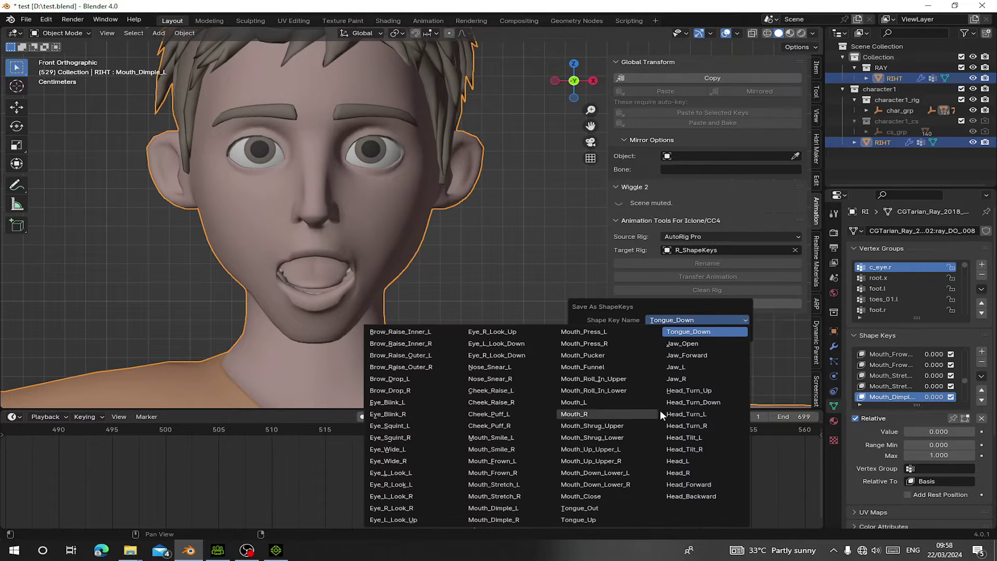
{"action": "left_click", "coordinate": [701, 341]}
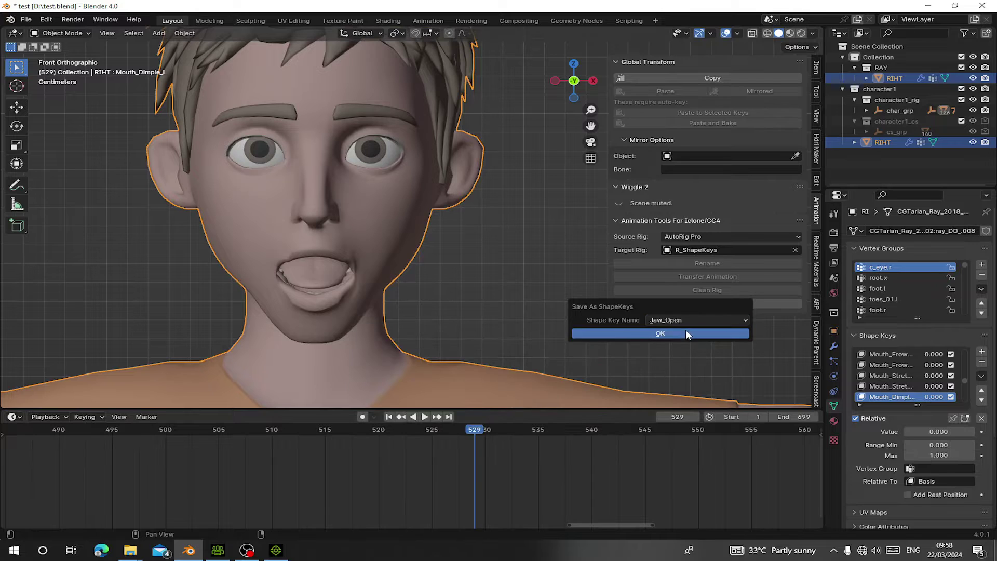
{"action": "left_click", "coordinate": [686, 329]}
Go to frame 538 and save the protruding jaw pose as the shape key Jaw_Forward.
{"action": "left_click", "coordinate": [576, 446]}
{"action": "left_click", "coordinate": [688, 304]}
{"action": "left_click", "coordinate": [688, 321]}
{"action": "left_click", "coordinate": [701, 356]}
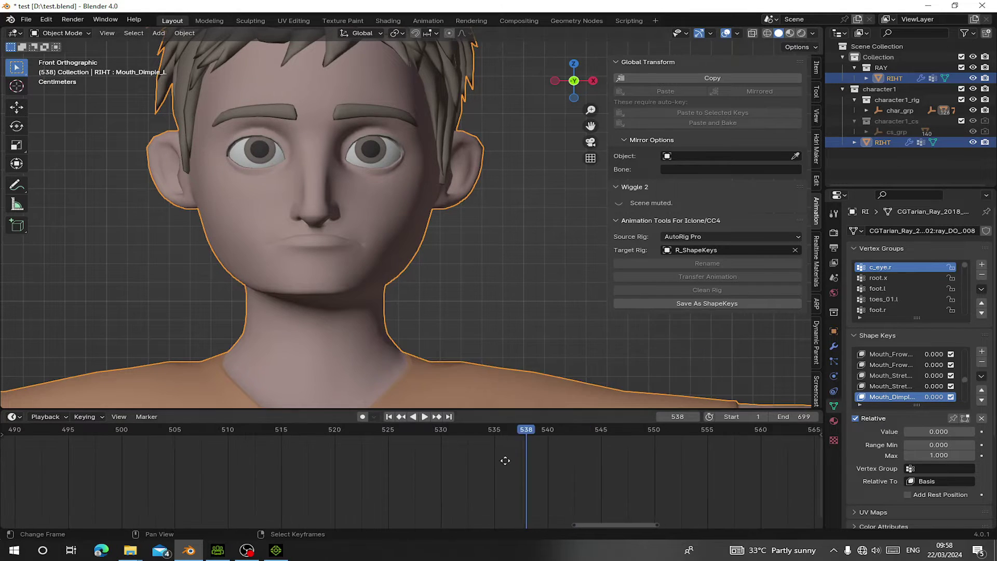
Save the sideways jaw poses as the shape keys Jaw_L and, at frame 557, Jaw_R.
{"action": "middle_click_drag", "start_coordinate": [488, 312], "coordinate": [442, 307]}
{"action": "left_click", "coordinate": [598, 447]}
{"action": "left_click", "coordinate": [672, 304]}
{"action": "left_click", "coordinate": [673, 320]}
{"action": "left_click", "coordinate": [683, 368]}
{"action": "left_click", "coordinate": [676, 334]}
{"action": "left_click", "coordinate": [683, 467]}
{"action": "left_click", "coordinate": [692, 304]}
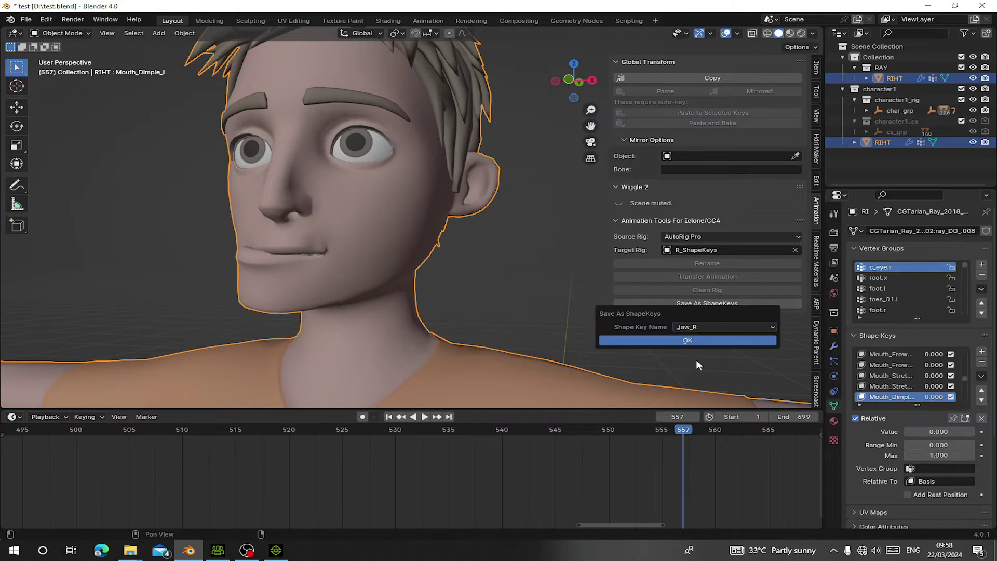
{"action": "left_click", "coordinate": [691, 338]}
Go to the raised head pose and save it as the shape key Head_Turn_Up.
{"action": "middle_click_drag", "start_coordinate": [759, 468], "coordinate": [551, 475]}
{"action": "left_click_drag", "start_coordinate": [575, 477], "coordinate": [615, 478]}
{"action": "left_click", "coordinate": [655, 305]}
{"action": "left_click", "coordinate": [655, 327]}
{"action": "left_click", "coordinate": [673, 396]}
{"action": "left_click", "coordinate": [670, 338]}
Go to frame 579 and save the lowered head pose as the shape key Head_Turn_Down.
{"action": "middle_click_drag", "start_coordinate": [610, 465], "coordinate": [485, 466]}
{"action": "left_click", "coordinate": [587, 463]}
{"action": "left_click", "coordinate": [664, 304]}
{"action": "left_click", "coordinate": [662, 323]}
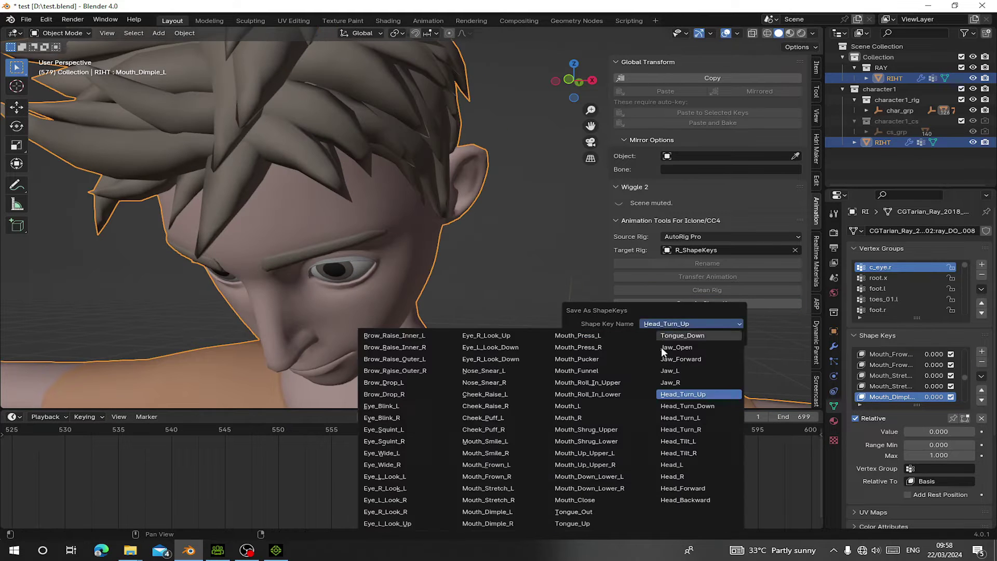
{"action": "left_click", "coordinate": [675, 407]}
Save the two sideways head turn poses as the shape keys Head_Turn_L and Head_Turn_R.
{"action": "left_click", "coordinate": [655, 304]}
{"action": "left_click", "coordinate": [670, 338]}
{"action": "left_click_drag", "start_coordinate": [631, 465], "coordinate": [676, 467]}
{"action": "left_click", "coordinate": [690, 303]}
{"action": "left_click", "coordinate": [692, 338]}
Go to frame 610 and save the tilted head pose as the shape key Head_Tilt_L.
{"action": "middle_click_drag", "start_coordinate": [728, 468], "coordinate": [570, 467]}
{"action": "left_click_drag", "start_coordinate": [571, 468], "coordinate": [624, 470]}
{"action": "left_click", "coordinate": [655, 304]}
{"action": "left_click", "coordinate": [665, 321]}
{"action": "left_click", "coordinate": [665, 400]}
{"action": "left_click", "coordinate": [663, 337]}
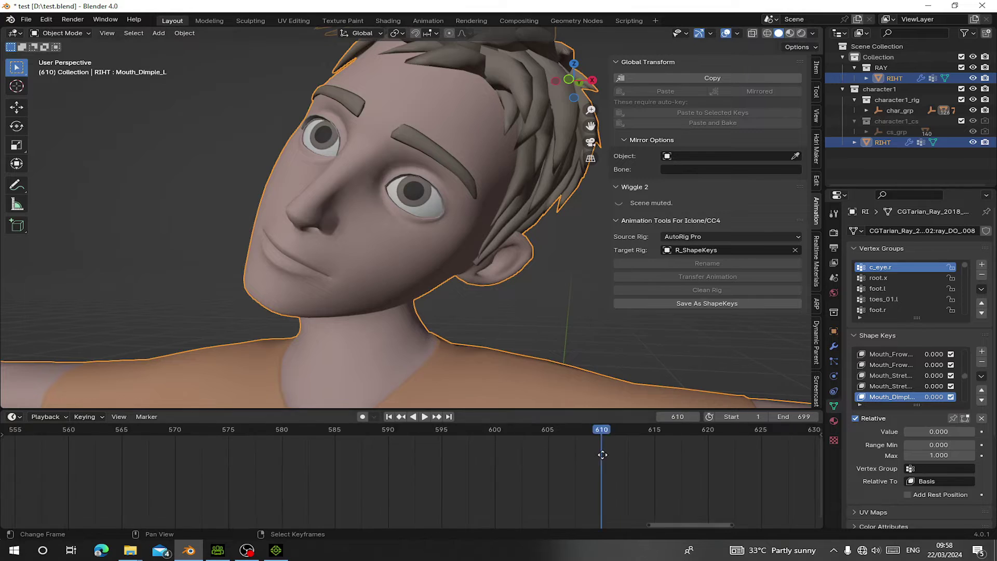
Save the following head poses as the shape keys Head_Tilt_R and, at frame 634, Head_L.
{"action": "middle_click_drag", "start_coordinate": [603, 455], "coordinate": [444, 457]}
{"action": "left_click_drag", "start_coordinate": [444, 457], "coordinate": [590, 463]}
{"action": "left_click", "coordinate": [641, 304]}
{"action": "left_click", "coordinate": [720, 303]}
{"action": "left_click", "coordinate": [722, 319]}
{"action": "left_click", "coordinate": [720, 395]}
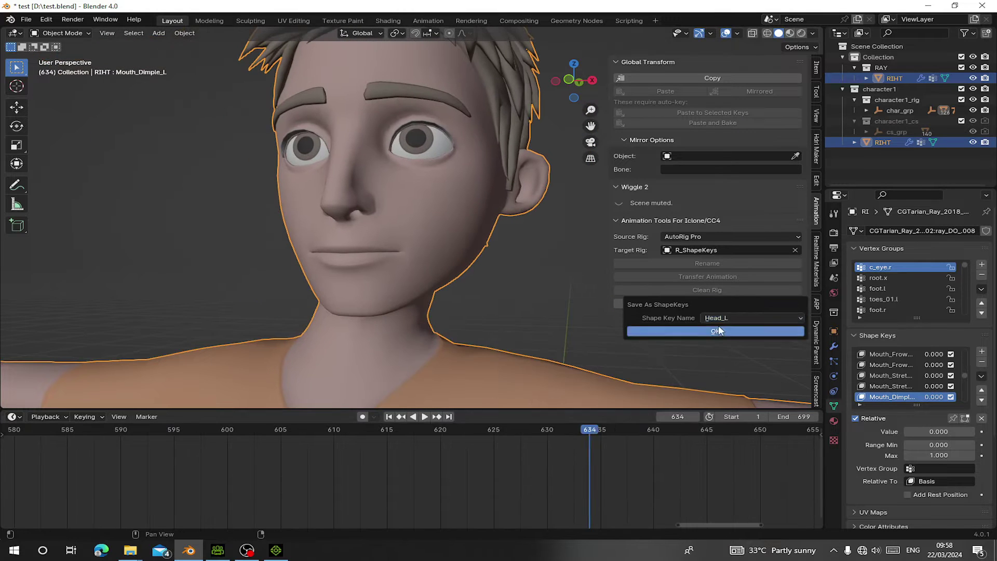
{"action": "left_click", "coordinate": [719, 330]}
Go to the opposite sideways head shift and save it as the shape key Head_R.
{"action": "middle_click_drag", "start_coordinate": [727, 462], "coordinate": [419, 462]}
{"action": "left_click_drag", "start_coordinate": [447, 462], "coordinate": [593, 463]}
{"action": "left_click", "coordinate": [696, 303]}
{"action": "left_click", "coordinate": [696, 336]}
Go to frame 674 and save the forward head pose as the shape key Head_Forward.
{"action": "middle_click_drag", "start_coordinate": [675, 460], "coordinate": [487, 461]}
{"action": "left_click_drag", "start_coordinate": [487, 461], "coordinate": [627, 463]}
{"action": "middle_click_drag", "start_coordinate": [627, 463], "coordinate": [520, 466]}
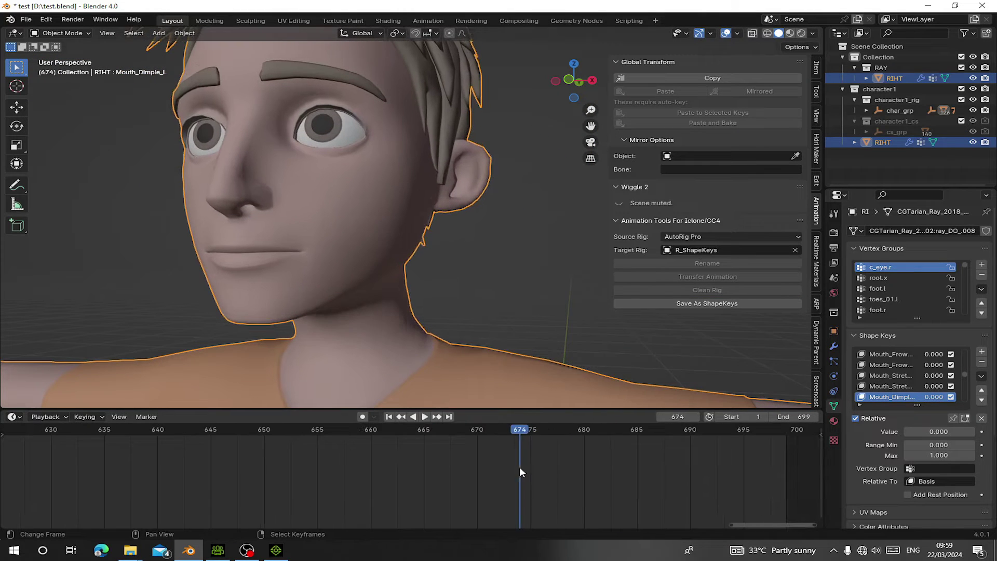
{"action": "left_click", "coordinate": [656, 303]}
{"action": "left_click", "coordinate": [668, 323]}
{"action": "left_click", "coordinate": [675, 489]}
Go to frame 688 and save the backward head pose as the shape key Head_Backward.
{"action": "left_click_drag", "start_coordinate": [438, 433], "coordinate": [563, 436]}
{"action": "left_click", "coordinate": [691, 304]}
{"action": "left_click", "coordinate": [702, 324]}
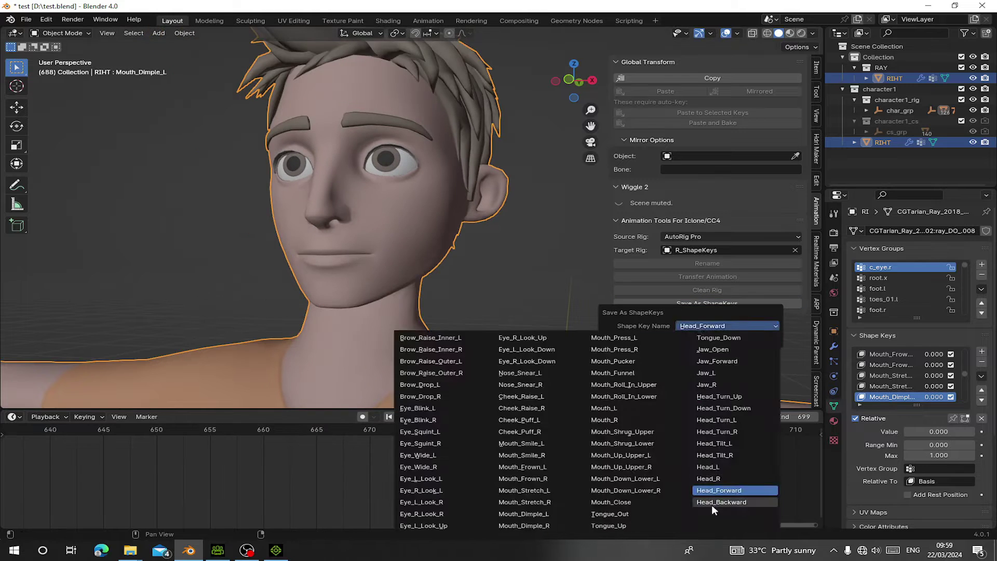
{"action": "left_click", "coordinate": [712, 502]}
{"action": "left_click", "coordinate": [708, 337]}
Return the timeline to frame 1 and save the file.
{"action": "left_click_drag", "start_coordinate": [487, 450], "coordinate": [104, 450]}
{"action": "key", "text": "shift+Left"}
{"action": "key", "text": "ctrl+s"}
{"action": "scroll", "coordinate": [410, 231], "scroll_direction": "down", "scroll_amount": 6}
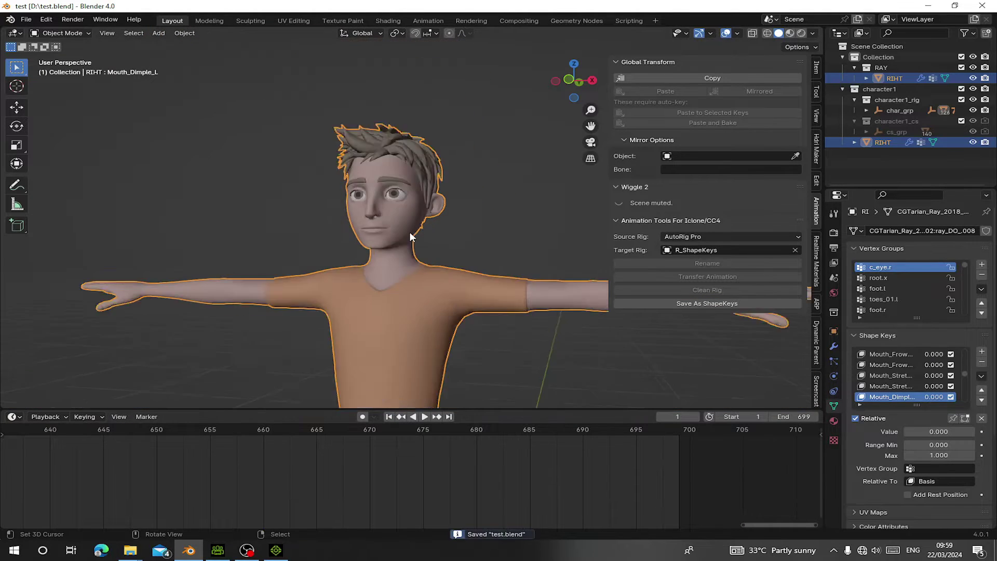
Play the animation from frame 1 to review the expression poses on the character with the full frame range in view.
{"action": "key", "text": "space"}
{"action": "middle_click_drag", "start_coordinate": [382, 284], "coordinate": [385, 288]}
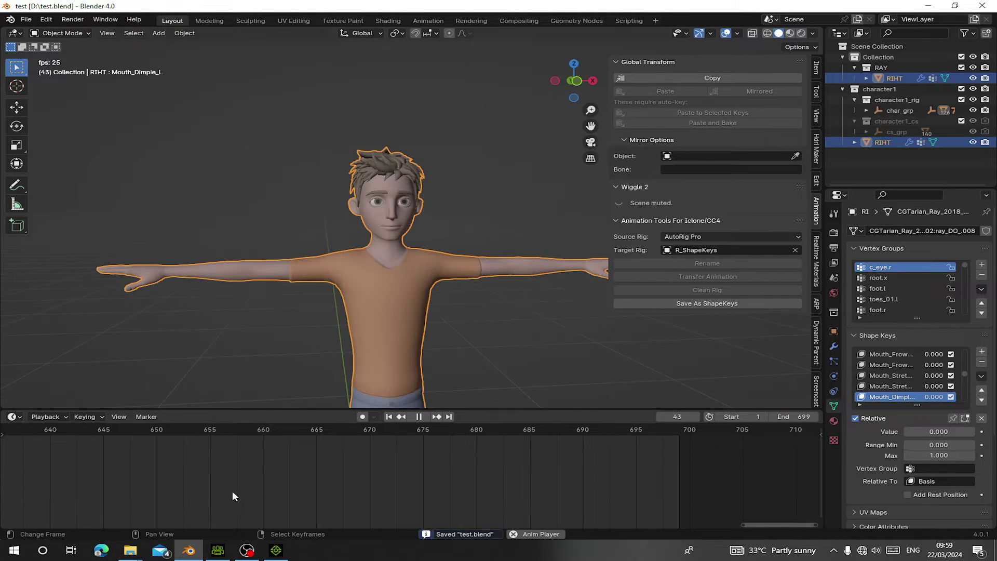
{"action": "scroll", "coordinate": [225, 501], "scroll_direction": "down", "scroll_amount": 14}
{"action": "middle_click_drag", "start_coordinate": [225, 501], "coordinate": [471, 475]}
{"action": "scroll", "coordinate": [320, 464], "scroll_direction": "down", "scroll_amount": 12}
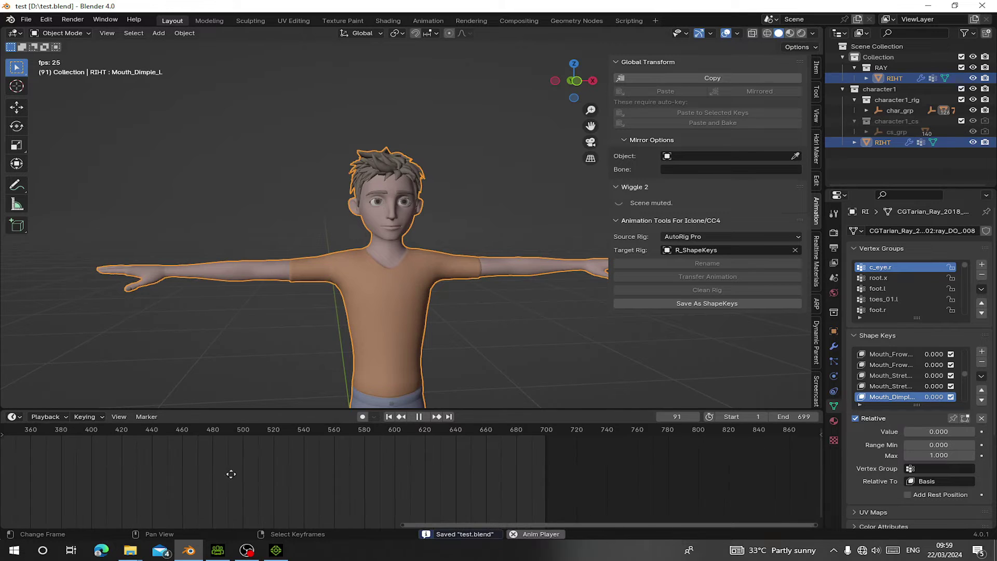
{"action": "middle_click_drag", "start_coordinate": [232, 475], "coordinate": [515, 470]}
{"action": "scroll", "coordinate": [408, 464], "scroll_direction": "down", "scroll_amount": 5}
{"action": "middle_click_drag", "start_coordinate": [408, 465], "coordinate": [514, 465]}
{"action": "scroll", "coordinate": [277, 464], "scroll_direction": "down", "scroll_amount": 1}
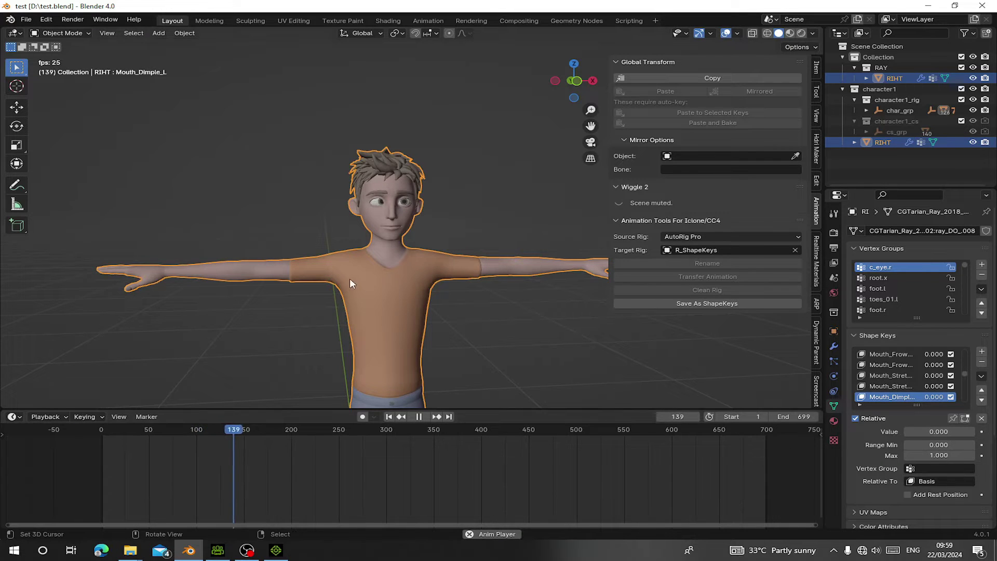
{"action": "key", "text": "space"}
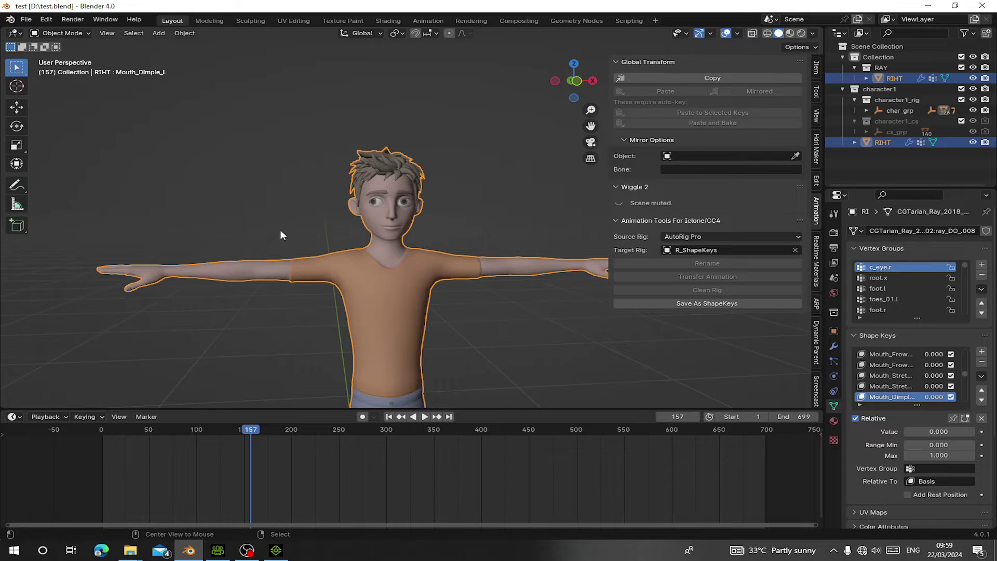
Reveal the hidden rig controls and select the R_ShapeKeys rig.
{"action": "key", "text": "alt+h"}
{"action": "scroll", "coordinate": [404, 222], "scroll_direction": "up", "scroll_amount": 4}
{"action": "left_click", "coordinate": [436, 210]}
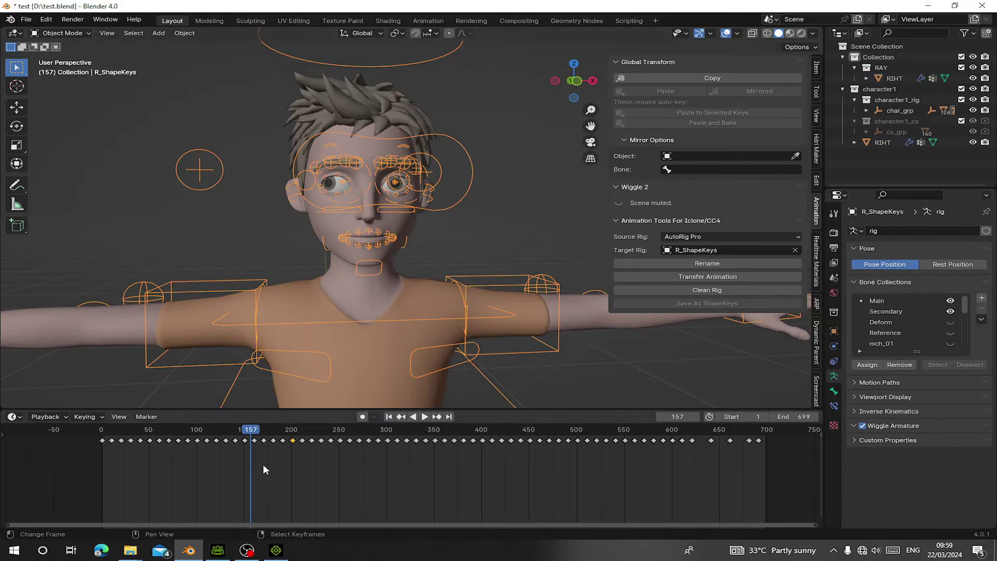
Examine the rig's keyframes on the timeline, scrubbing back to frame 108.
{"action": "scroll", "coordinate": [156, 474], "scroll_direction": "up", "scroll_amount": 3}
{"action": "middle_click_drag", "start_coordinate": [126, 471], "coordinate": [364, 466]}
{"action": "scroll", "coordinate": [366, 467], "scroll_direction": "up", "scroll_amount": 8}
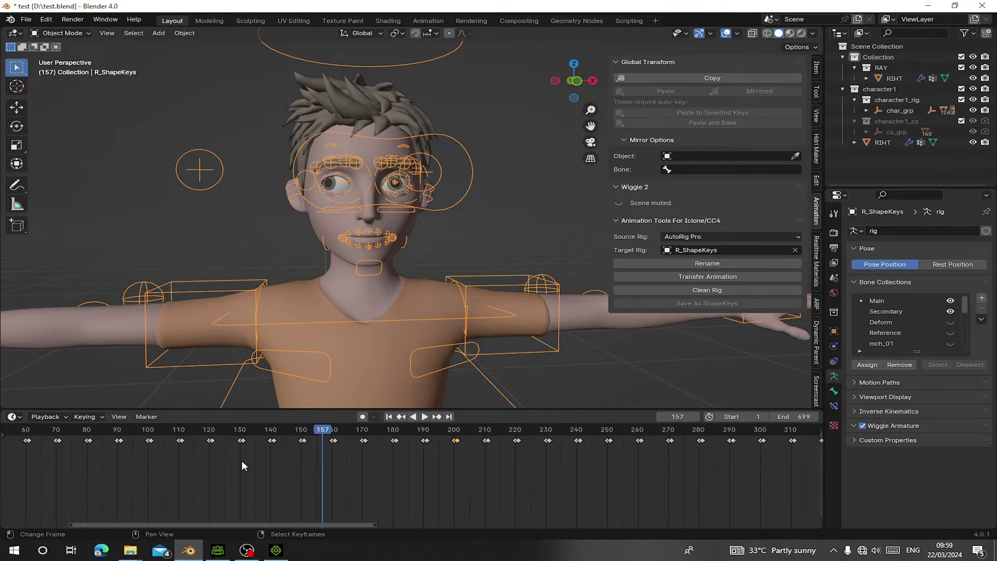
{"action": "mouse_move", "coordinate": [219, 459]}
{"action": "left_mouse_down"}
{"action": "mouse_move", "coordinate": [183, 458]}
{"action": "mouse_move", "coordinate": [213, 450]}
{"action": "left_mouse_up"}
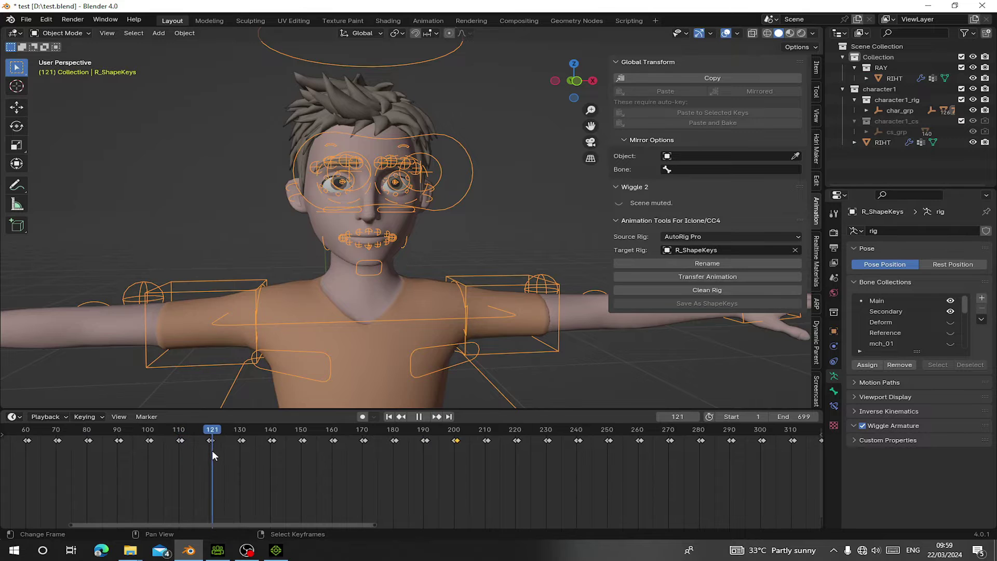
{"action": "scroll", "coordinate": [213, 451], "scroll_direction": "up", "scroll_amount": 5}
{"action": "middle_click_drag", "start_coordinate": [177, 453], "coordinate": [447, 456]}
{"action": "scroll", "coordinate": [450, 461], "scroll_direction": "up", "scroll_amount": 3}
{"action": "left_click_drag", "start_coordinate": [347, 450], "coordinate": [263, 457]}
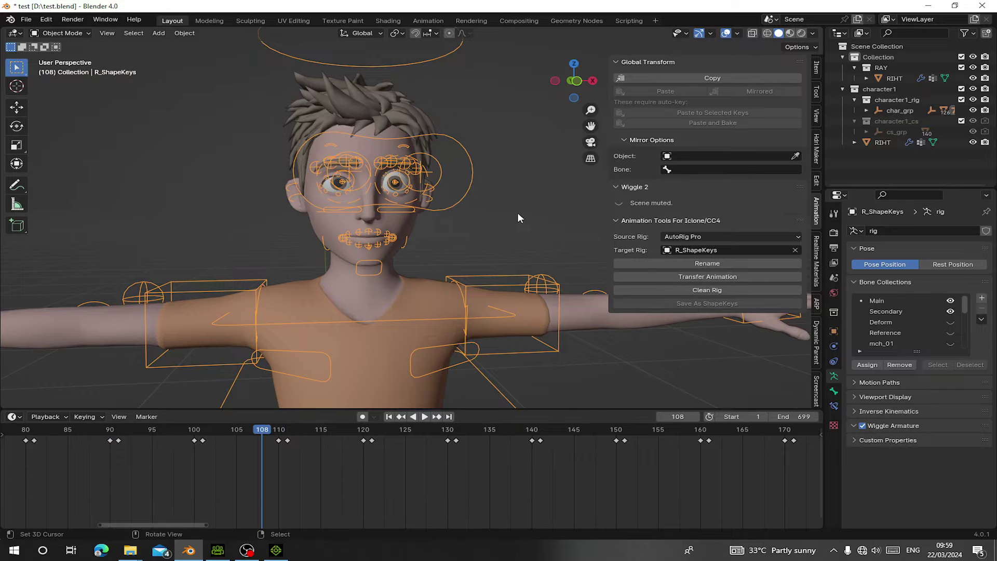
Remove the animation keyframes from R_ShapeKeys with Clean Rig and return to the first frame.
{"action": "left_click", "coordinate": [669, 295]}
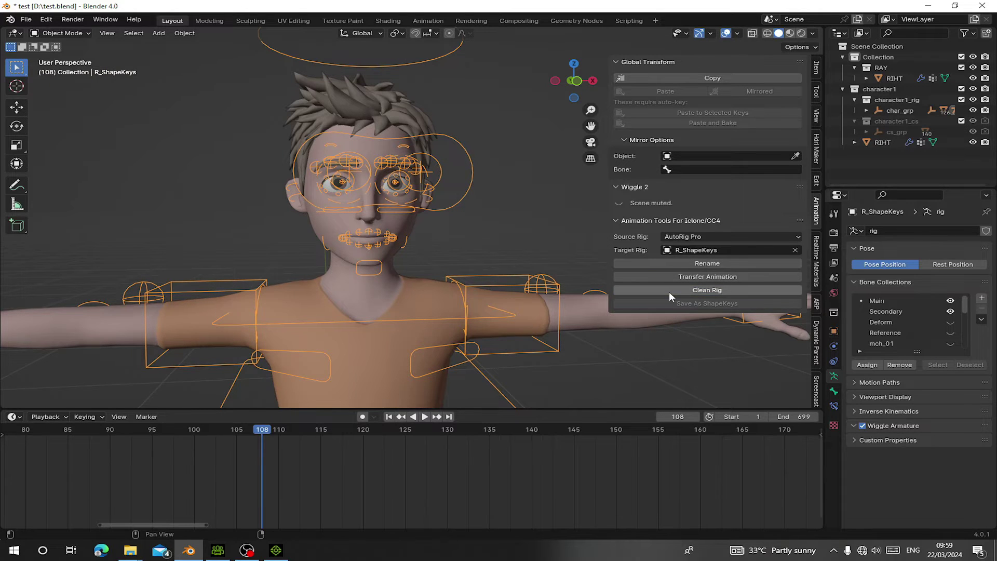
{"action": "scroll", "coordinate": [442, 398], "scroll_direction": "up", "scroll_amount": 5}
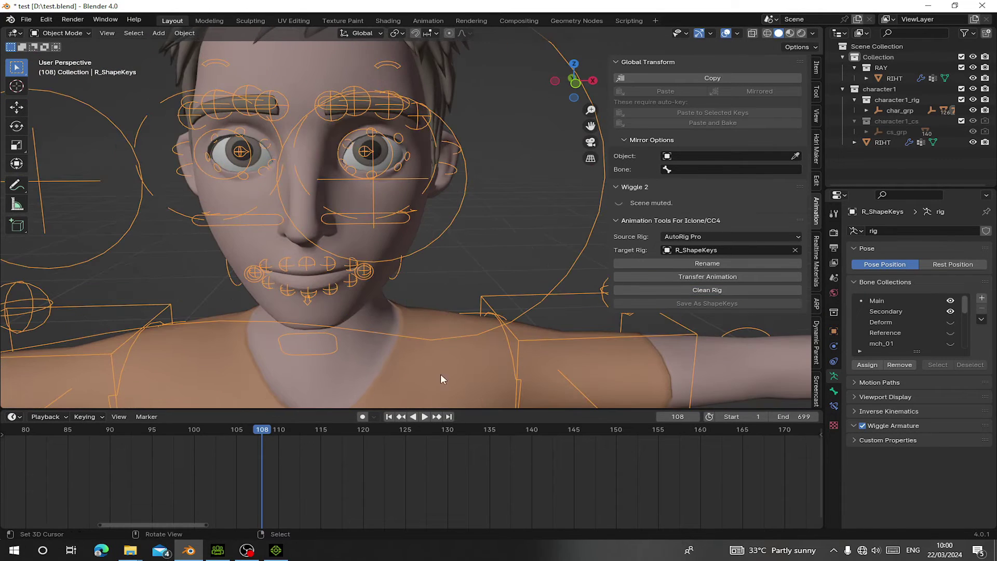
{"action": "left_click", "coordinate": [388, 417]}
Play the timeline to check the cleaned rig, stop at frame 1 and save the file.
{"action": "scroll", "coordinate": [387, 333], "scroll_direction": "down", "scroll_amount": 6}
{"action": "key", "text": "space"}
{"action": "scroll", "coordinate": [138, 445], "scroll_direction": "down", "scroll_amount": 5}
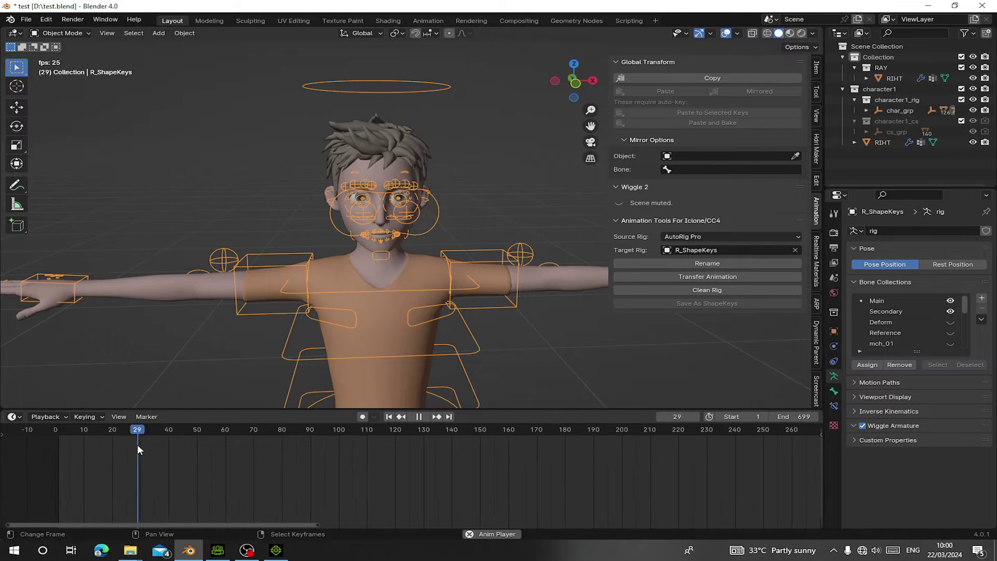
{"action": "scroll", "coordinate": [137, 449], "scroll_direction": "down", "scroll_amount": 2}
{"action": "key", "text": "Escape"}
{"action": "key", "text": "ctrl+s"}
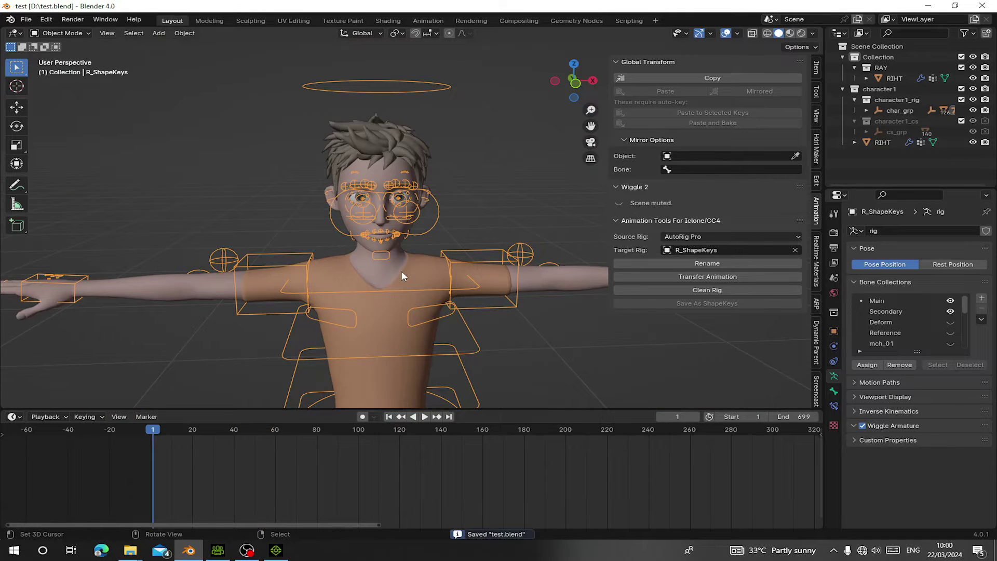
Hide the viewport overlays and select the character's RIHT mesh.
{"action": "left_click", "coordinate": [726, 33]}
{"action": "scroll", "coordinate": [353, 257], "scroll_direction": "up", "scroll_amount": 4}
{"action": "left_click", "coordinate": [412, 229]}
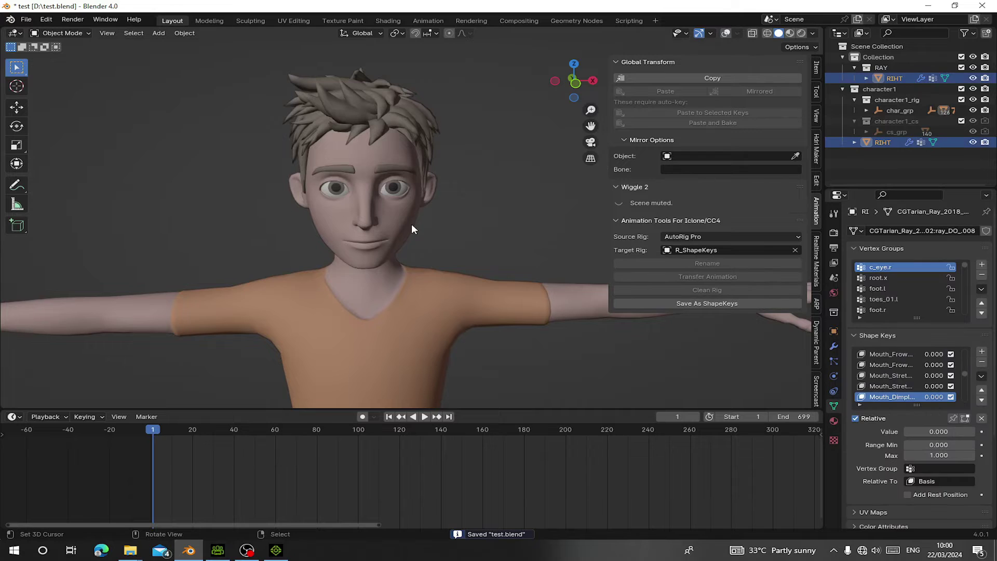
Test the Brow_Raise shape keys on the RIHT mesh and browse on to the mouth shape keys.
{"action": "scroll", "coordinate": [943, 378], "scroll_direction": "up", "scroll_amount": 10}
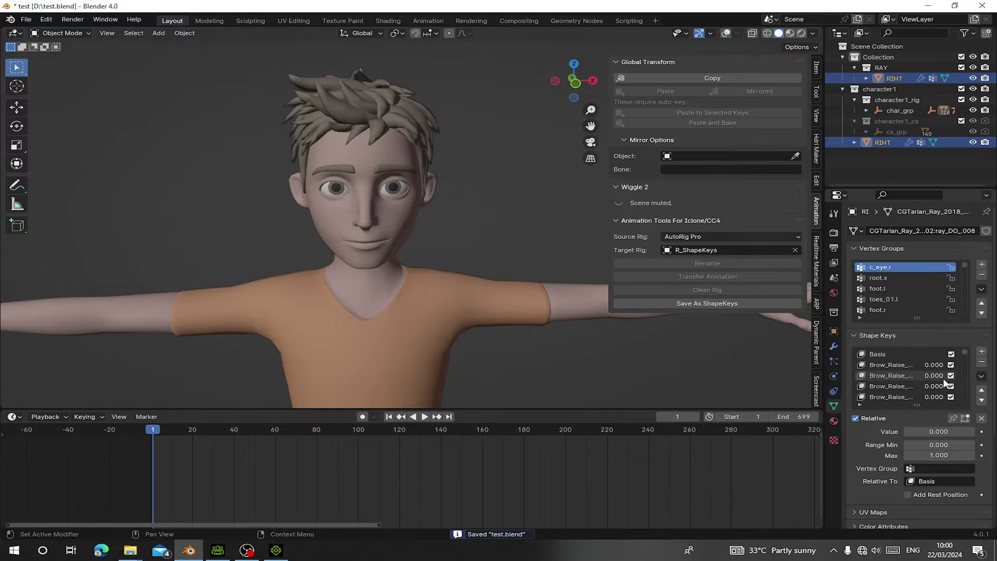
{"action": "left_click", "coordinate": [886, 365]}
{"action": "left_click_drag", "start_coordinate": [928, 432], "coordinate": [905, 432]}
{"action": "left_click", "coordinate": [899, 386]}
{"action": "left_click", "coordinate": [899, 376]}
{"action": "left_click", "coordinate": [899, 386]}
{"action": "left_click", "coordinate": [902, 397]}
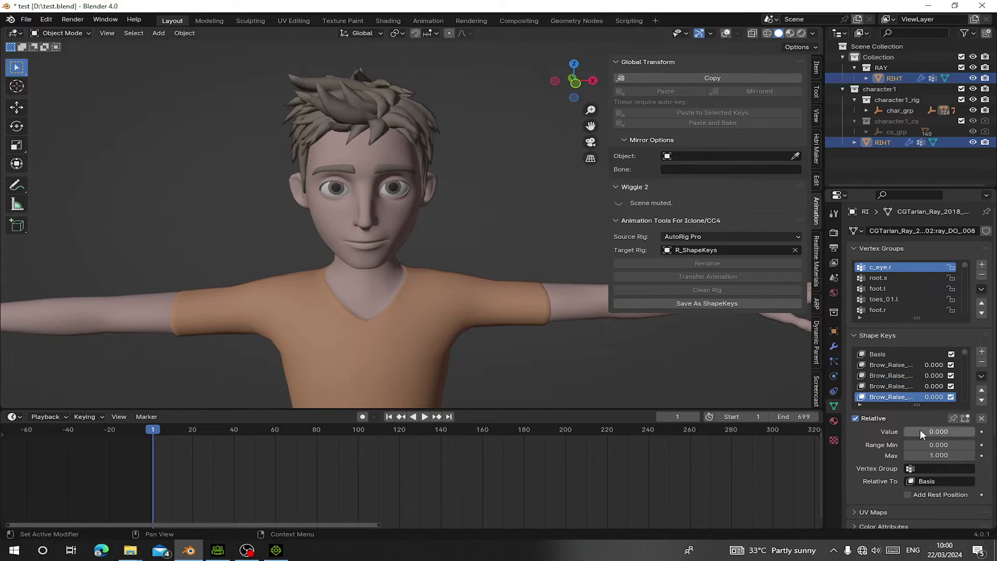
{"action": "scroll", "coordinate": [441, 245], "scroll_direction": "down", "scroll_amount": 3}
Save the file and turn the viewport overlays back on.
{"action": "key", "text": "ctrl+s"}
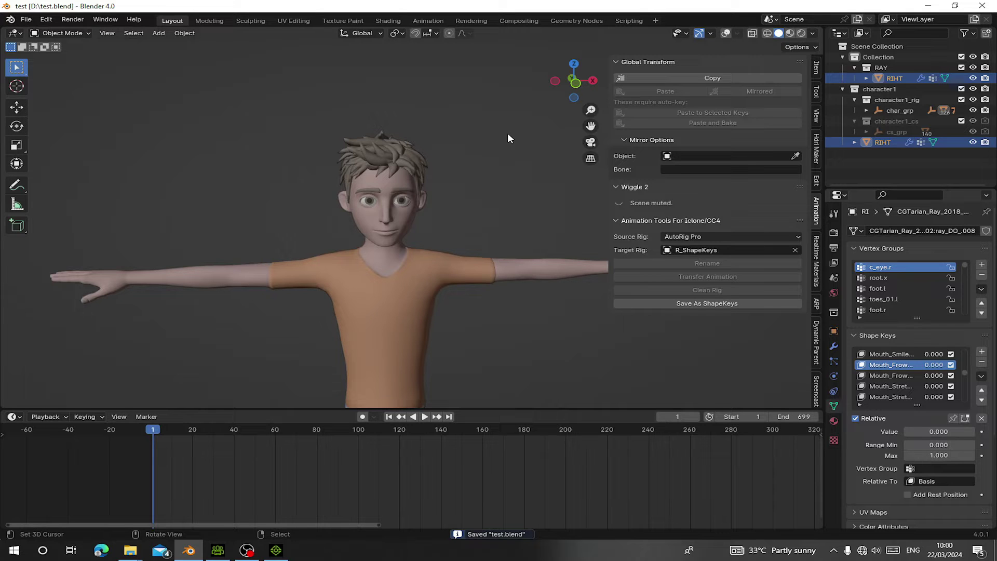
{"action": "left_click", "coordinate": [726, 33]}
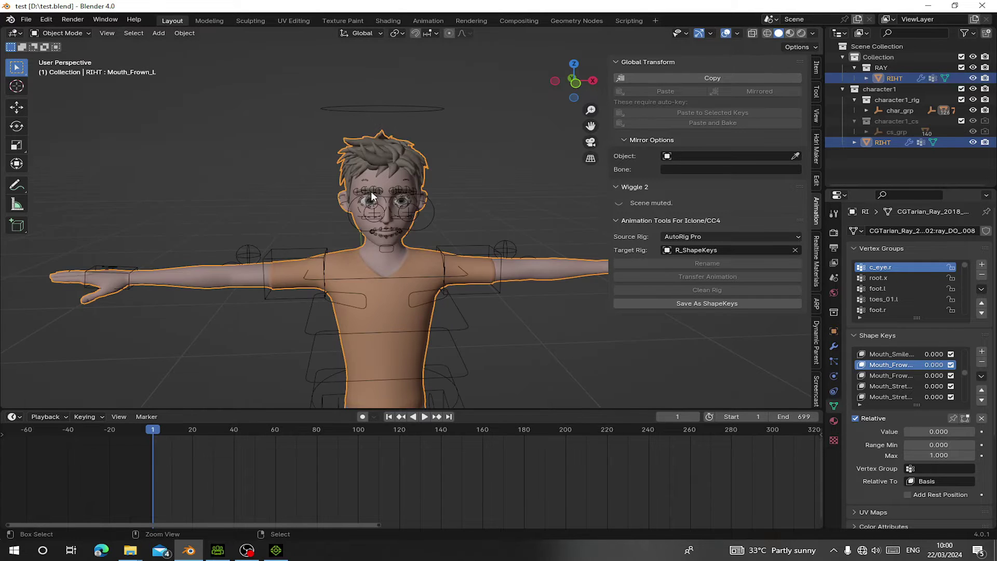
{"action": "key", "text": "ctrl+s"}
Delete the R_ShapeKeys rig from the scene.
{"action": "scroll", "coordinate": [434, 225], "scroll_direction": "down", "scroll_amount": 6}
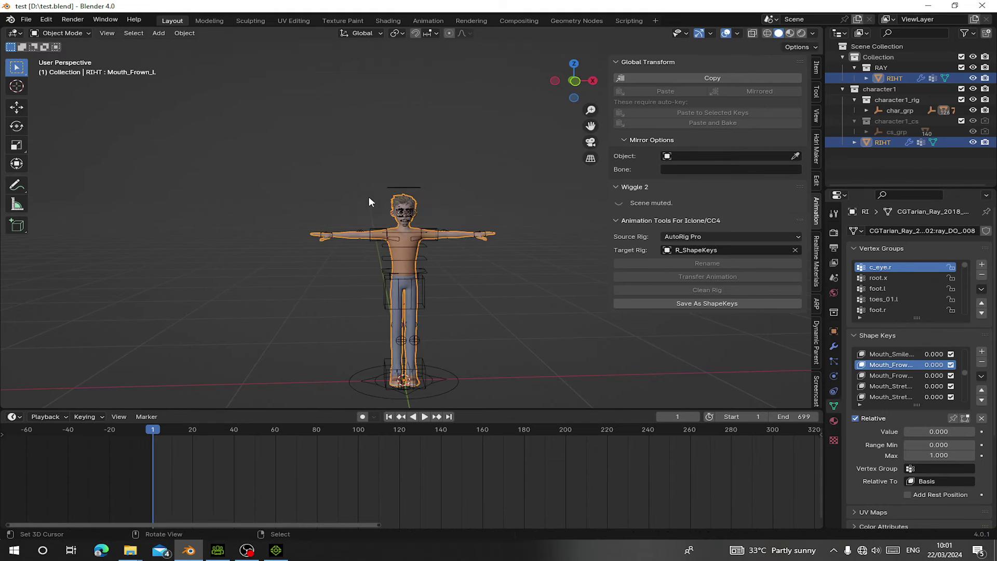
{"action": "scroll", "coordinate": [372, 197], "scroll_direction": "up", "scroll_amount": 5}
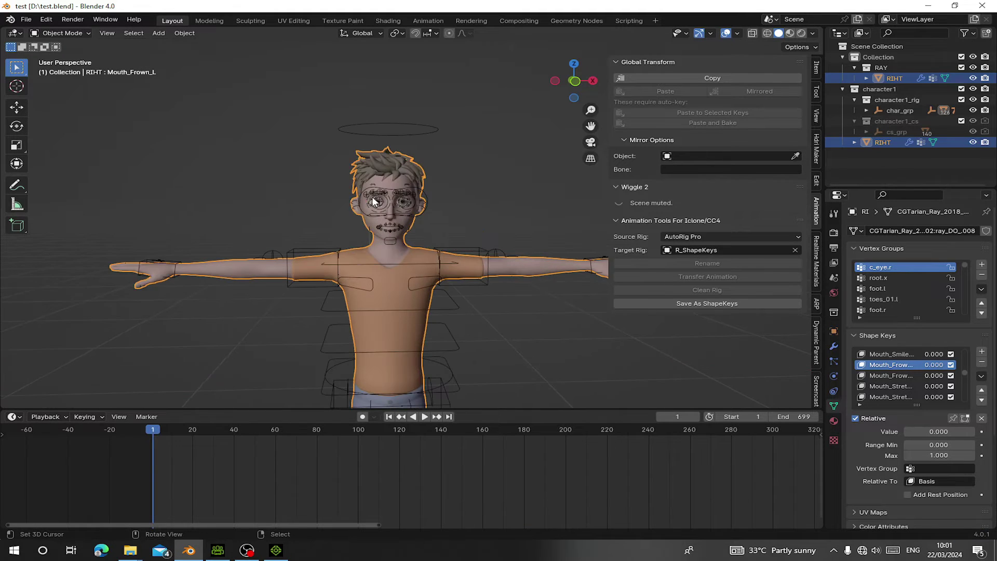
{"action": "left_click", "coordinate": [478, 249]}
{"action": "key", "text": "x"}
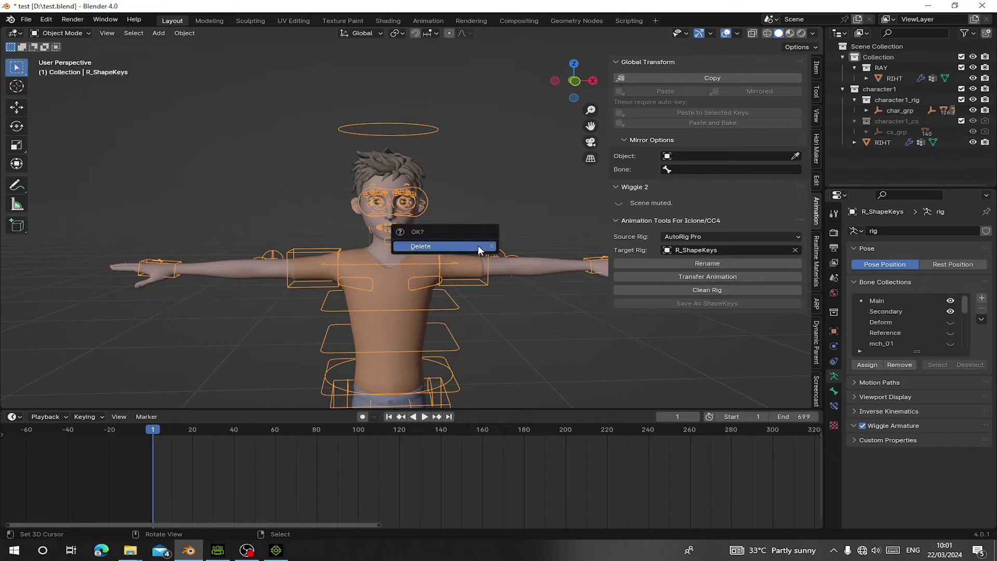
{"action": "left_click", "coordinate": [478, 248]}
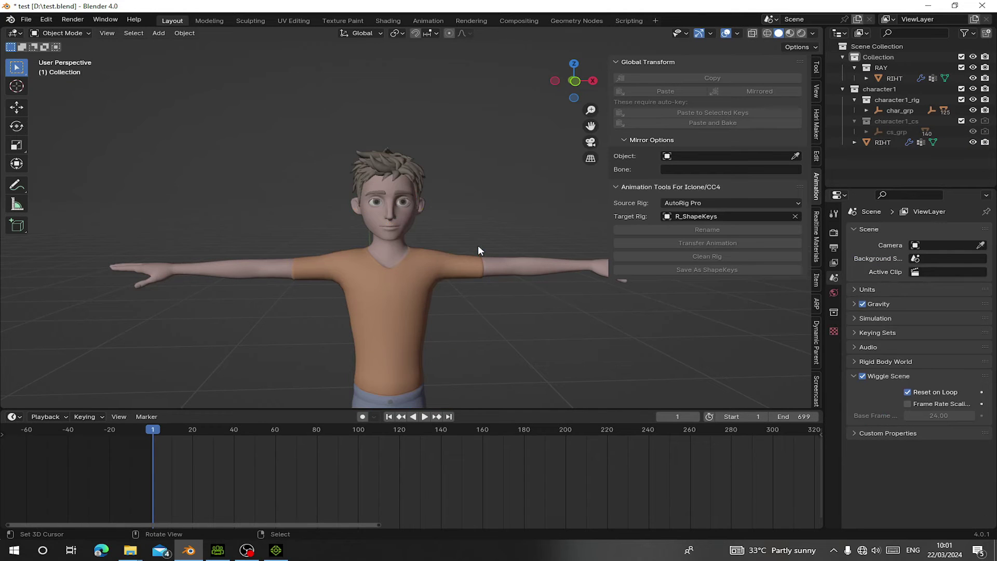
Remove the leftover rig armature modifier from the RIHT mesh.
{"action": "left_click", "coordinate": [385, 247]}
{"action": "scroll", "coordinate": [385, 247], "scroll_direction": "up", "scroll_amount": 2}
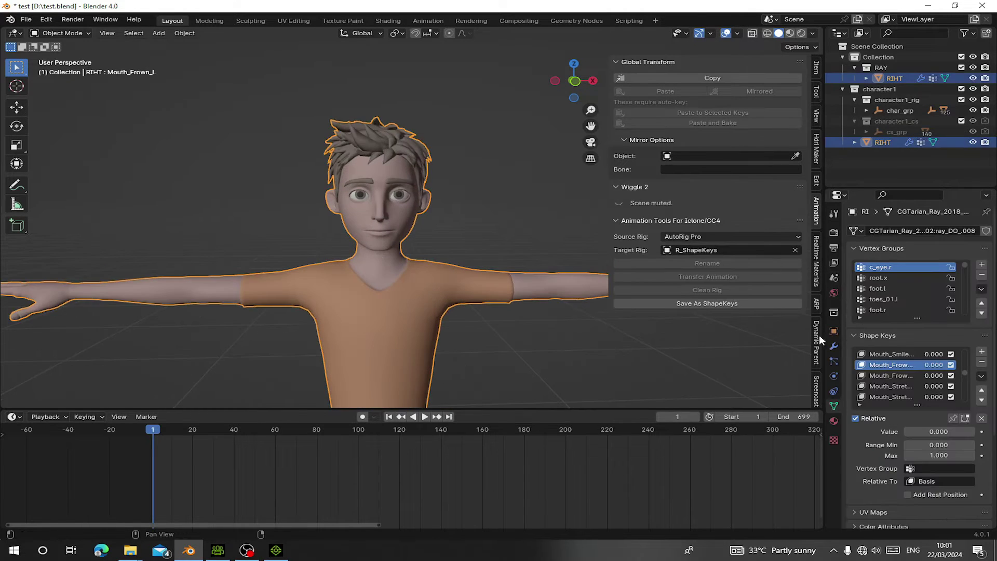
{"action": "left_click", "coordinate": [834, 346]}
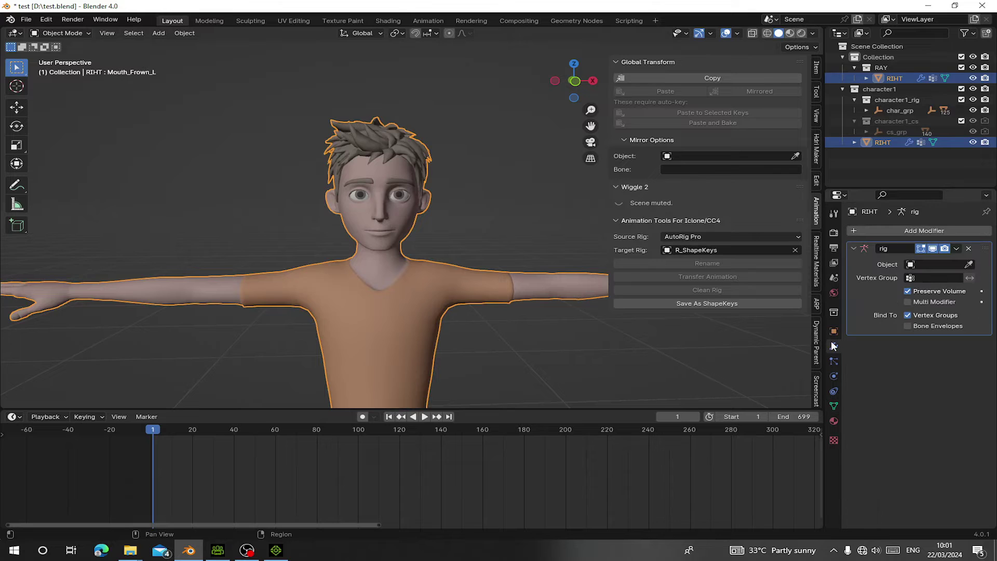
{"action": "left_click", "coordinate": [969, 248]}
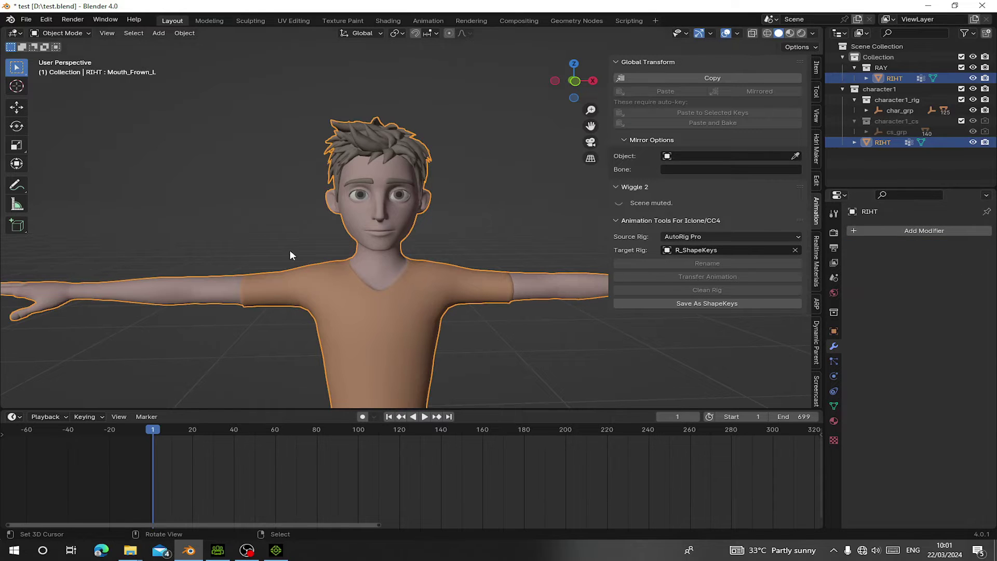
{"action": "key", "text": "g"}
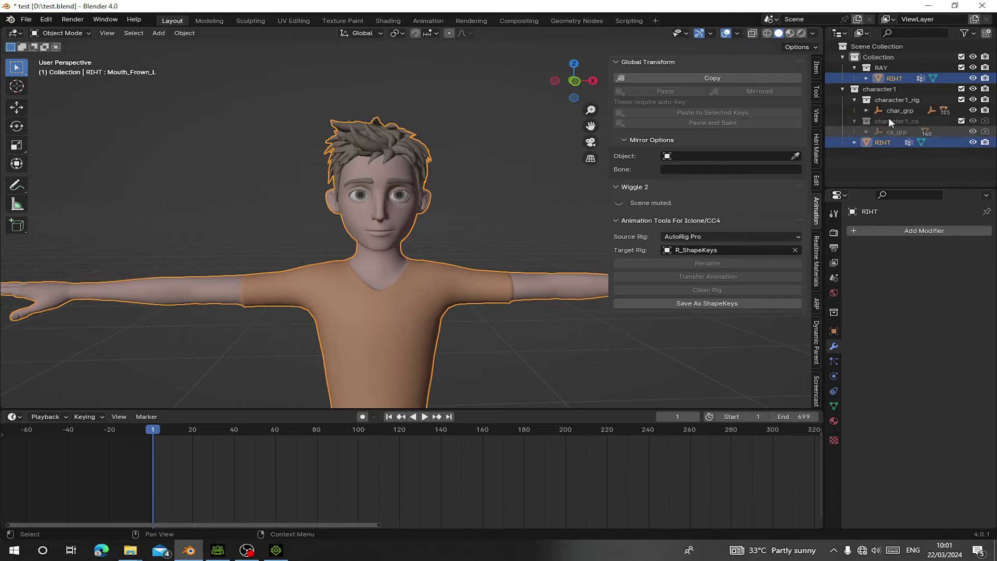
Delete the leftover character1_rig and character1_cs collections and all the cs_ custom shape objects, keeping the RIHT mesh.
{"action": "left_click", "coordinate": [889, 98]}
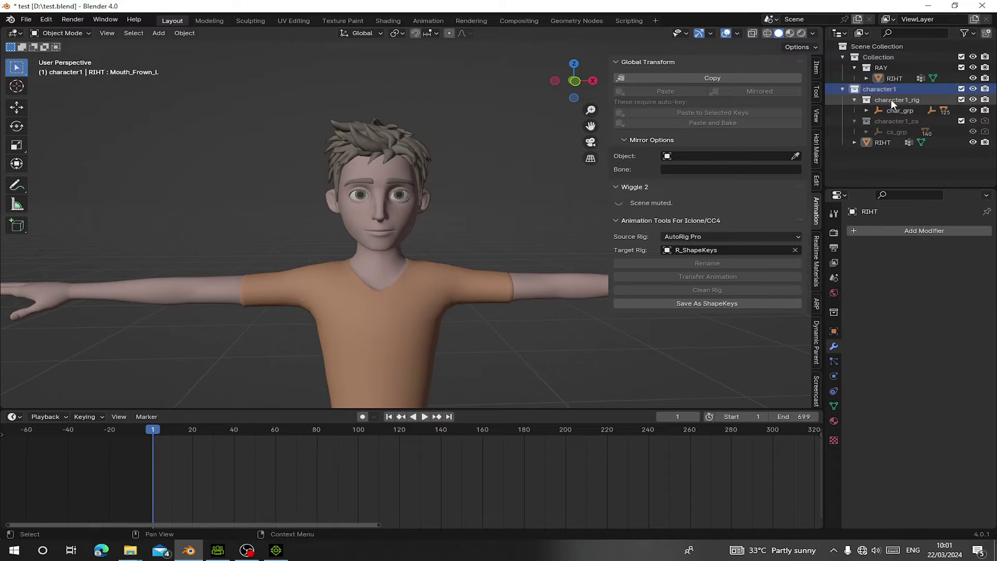
{"action": "left_click", "coordinate": [890, 131]}
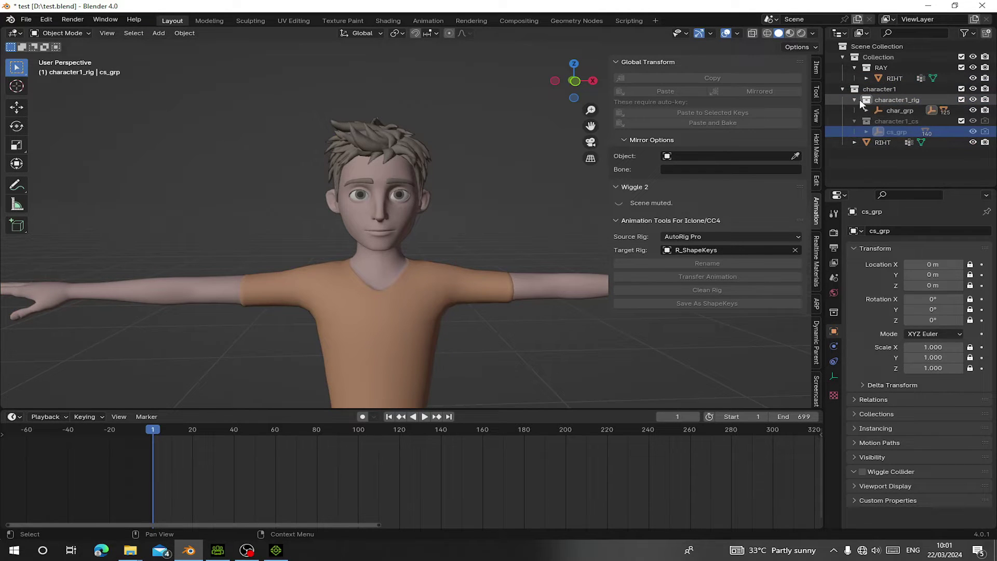
{"action": "key", "text": "Delete"}
{"action": "left_click", "coordinate": [895, 101]}
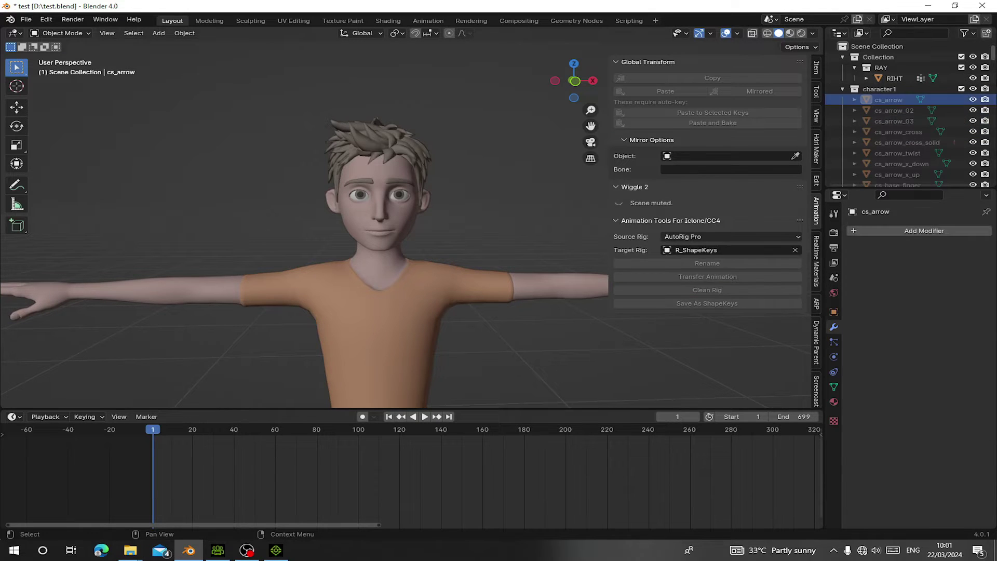
{"action": "left_click_drag", "start_coordinate": [992, 51], "coordinate": [993, 195]}
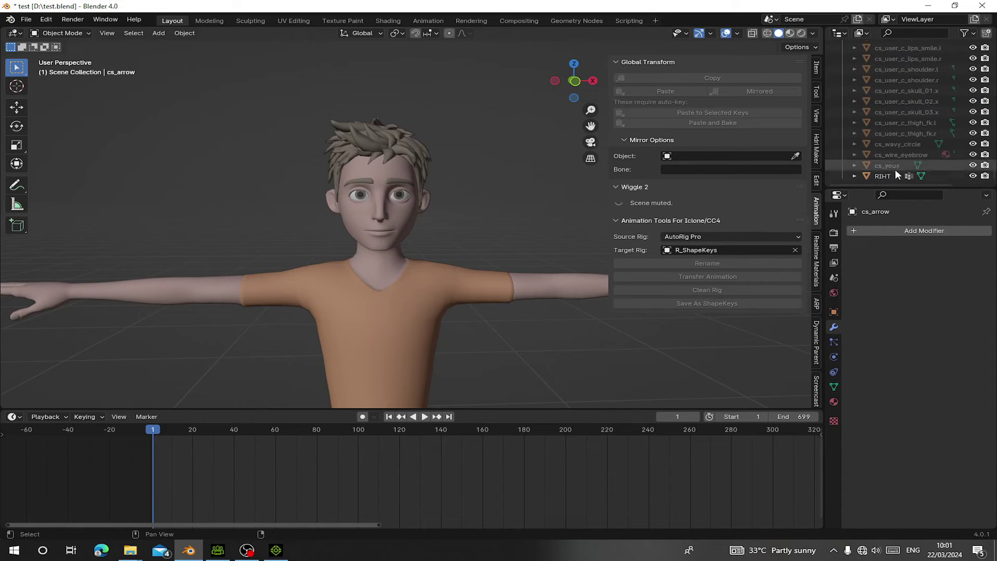
{"action": "key", "text": "Delete"}
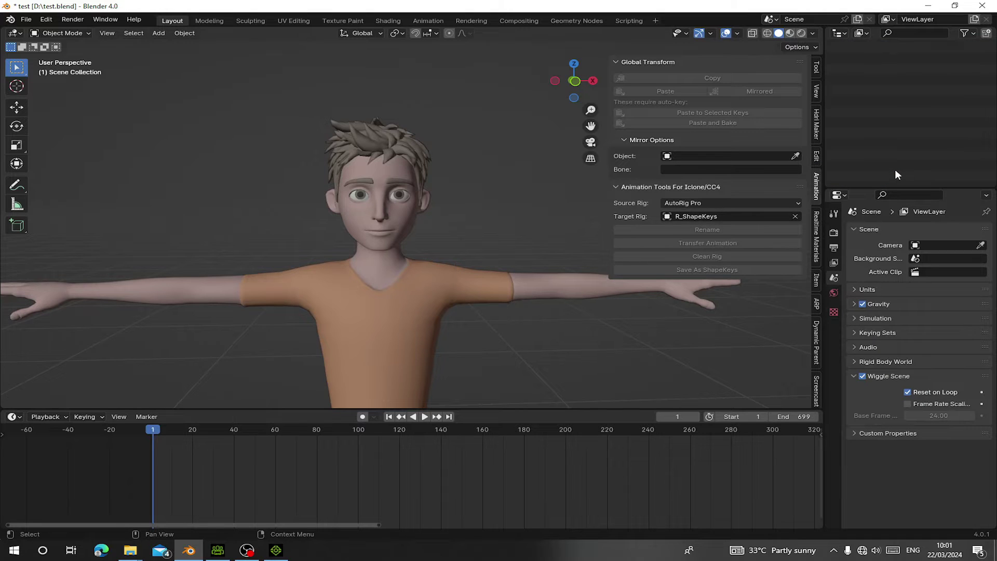
Unlink the RIHT mesh from the character1 collection and delete that empty collection.
{"action": "left_click", "coordinate": [855, 99]}
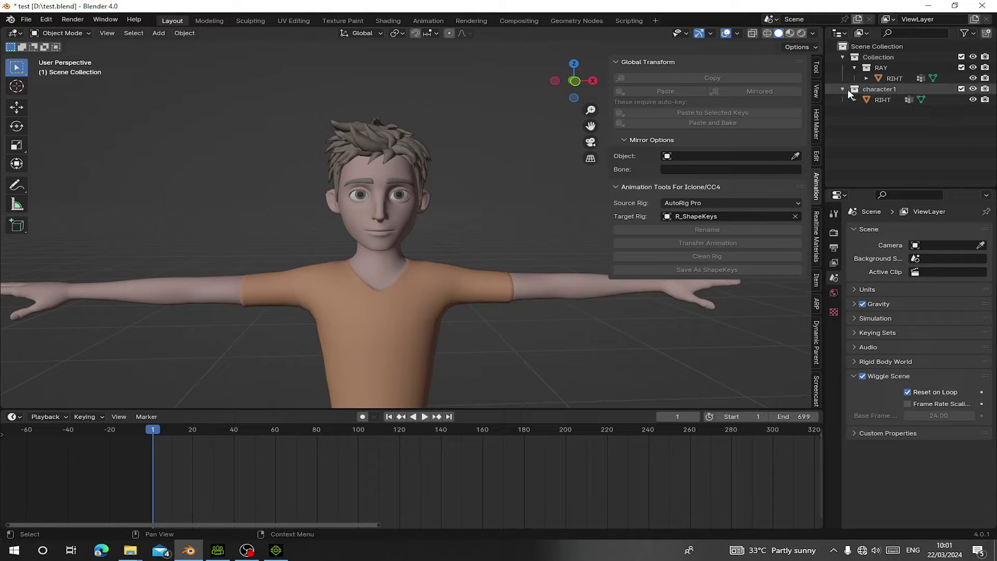
{"action": "left_click", "coordinate": [880, 99]}
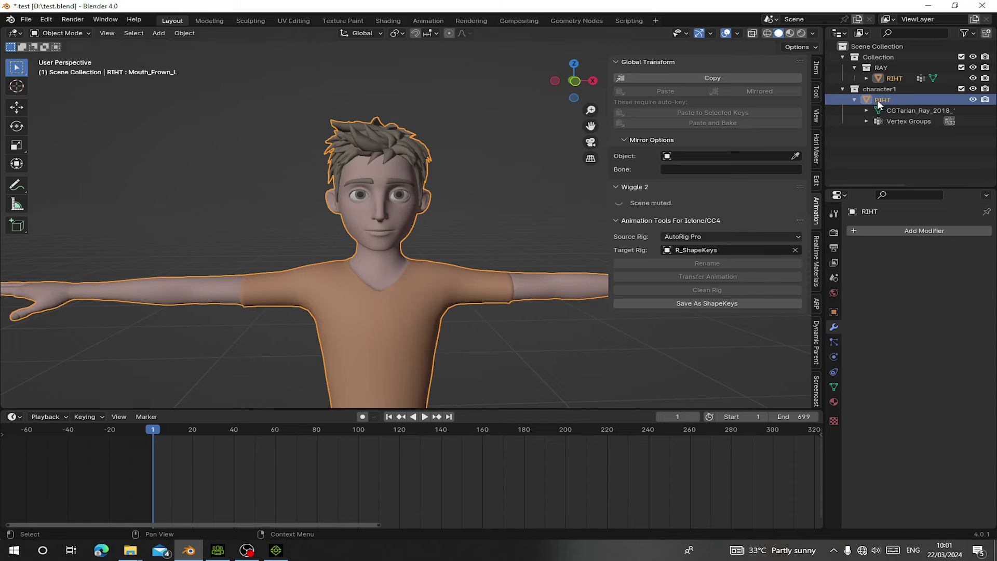
{"action": "right_click", "coordinate": [881, 100]}
{"action": "left_click", "coordinate": [856, 186]}
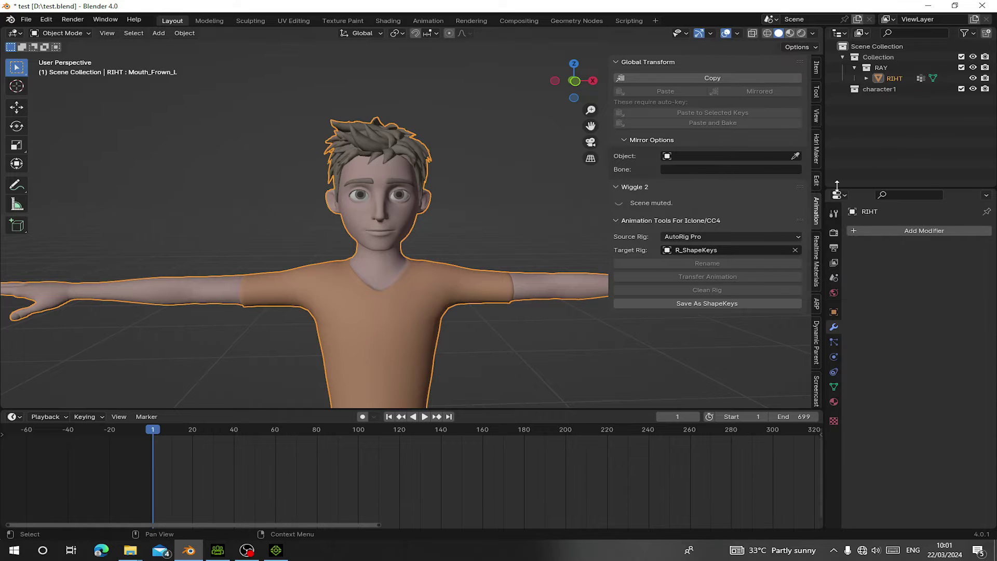
{"action": "left_click", "coordinate": [868, 85]}
{"action": "key", "text": "Delete"}
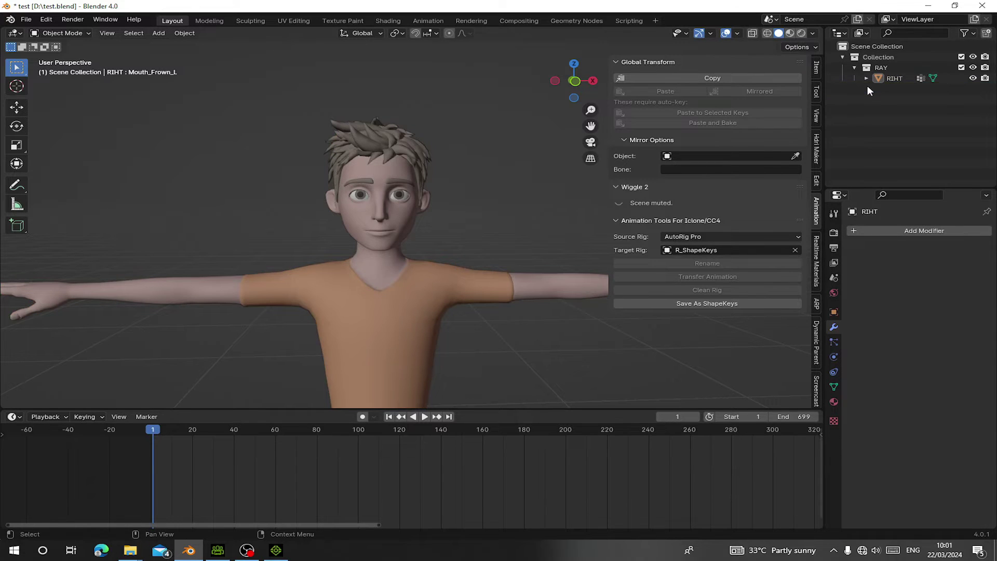
Check that the RIHT mesh moves freely without the rig.
{"action": "left_click", "coordinate": [361, 267]}
{"action": "scroll", "coordinate": [361, 267], "scroll_direction": "down", "scroll_amount": 3}
{"action": "key", "text": "g"}
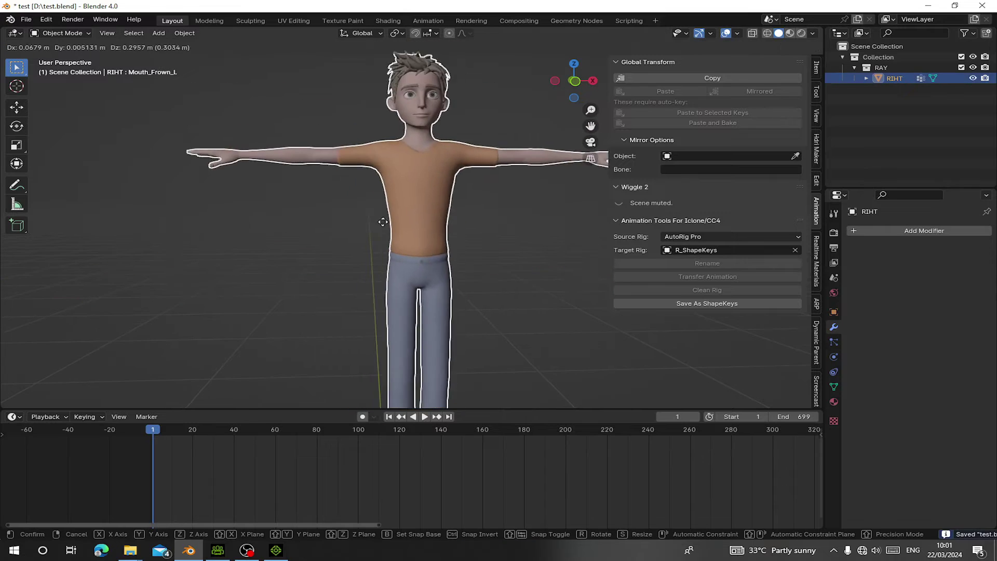
{"action": "left_click", "coordinate": [373, 210]}
{"action": "scroll", "coordinate": [403, 226], "scroll_direction": "up", "scroll_amount": 4}
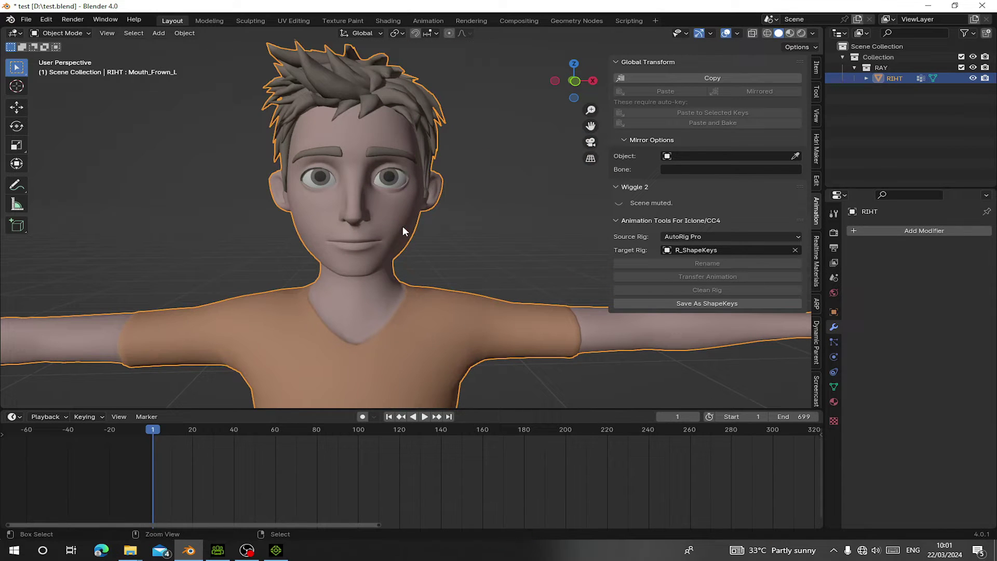
Make Basis the active shape key of the RIHT mesh and enter Edit Mode.
{"action": "key", "text": "Tab"}
{"action": "scroll", "coordinate": [398, 195], "scroll_direction": "up", "scroll_amount": 3}
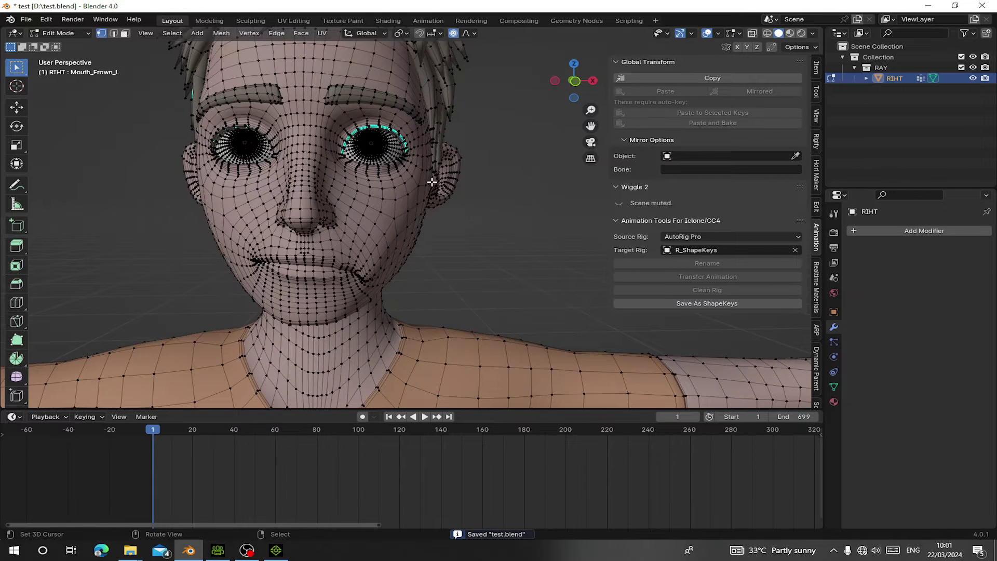
{"action": "key", "text": "Tab"}
{"action": "left_click", "coordinate": [834, 386]}
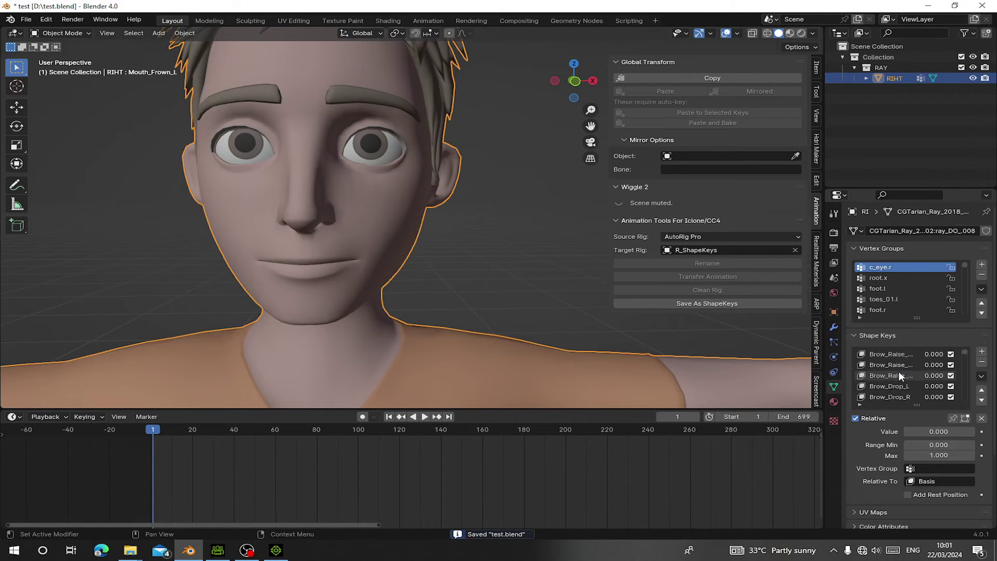
{"action": "scroll", "coordinate": [899, 371], "scroll_direction": "up", "scroll_amount": 1}
{"action": "left_click", "coordinate": [895, 353]}
{"action": "key", "text": "Tab"}
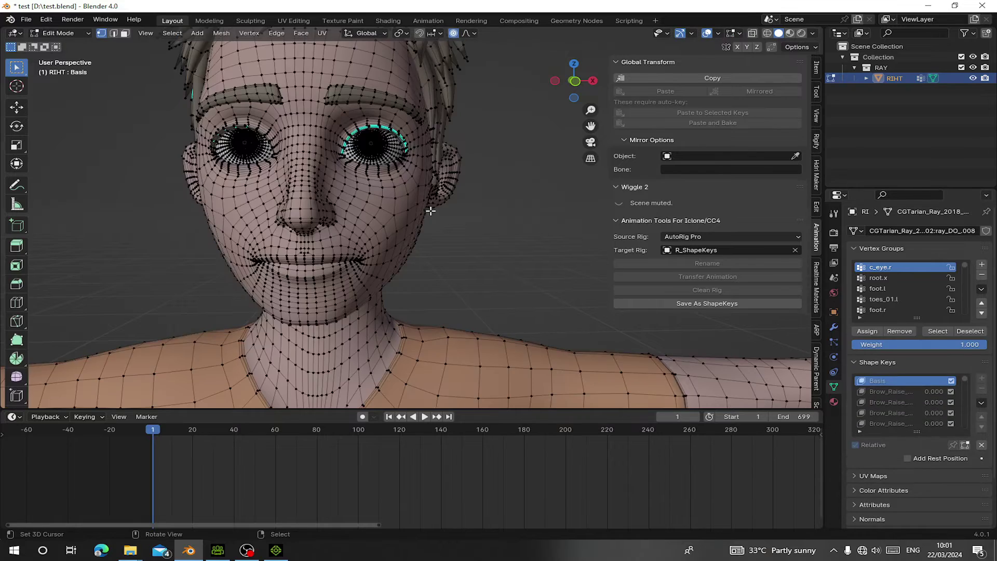
{"action": "middle_click_drag", "start_coordinate": [431, 211], "coordinate": [409, 201]}
{"action": "key", "text": "Tab"}
{"action": "key", "text": "Tab"}
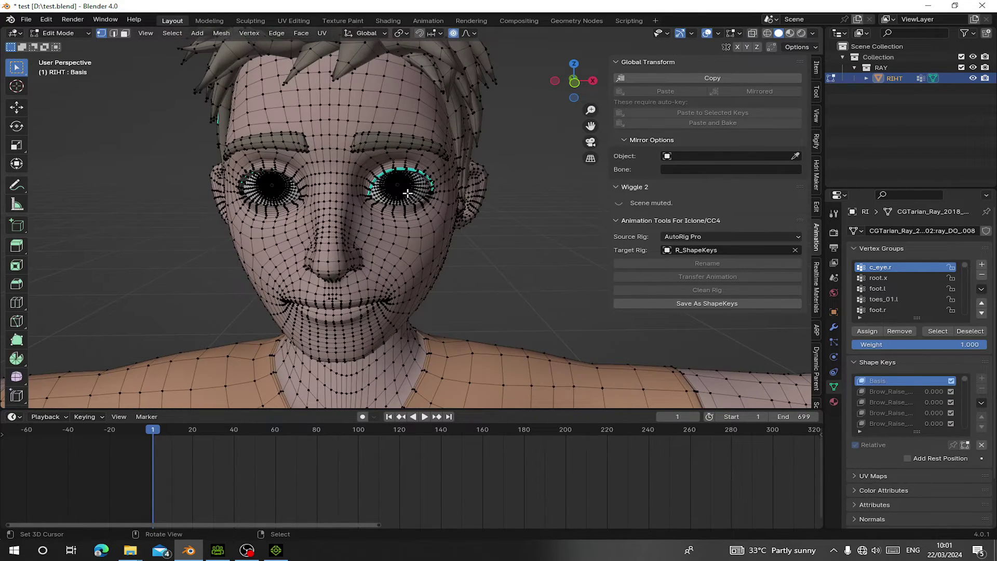
Select both linked eyeballs, separate them into their own object, and save the file.
{"action": "key", "text": "l"}
{"action": "key", "text": "l"}
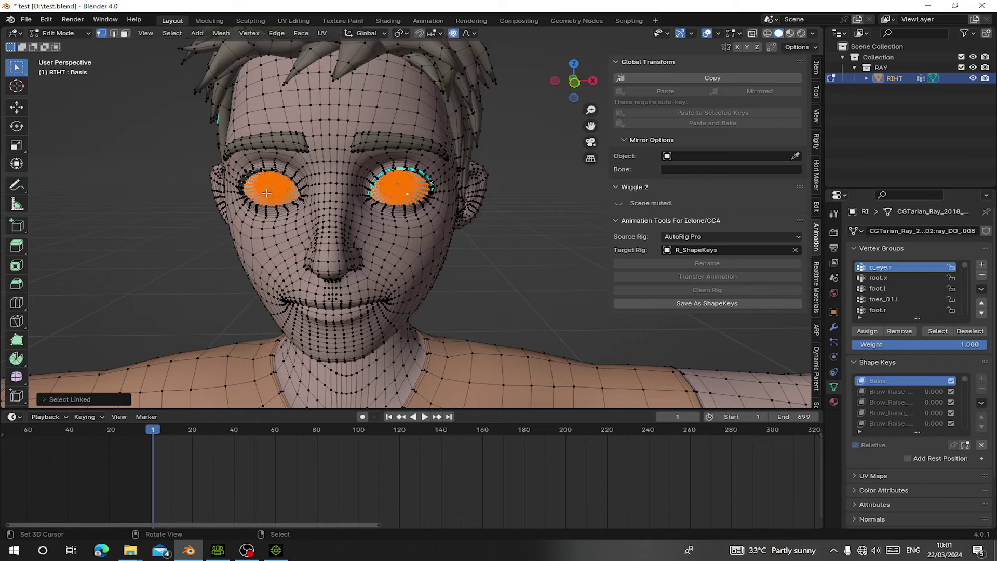
{"action": "key", "text": "p"}
{"action": "left_click", "coordinate": [266, 195]}
{"action": "key", "text": "Tab"}
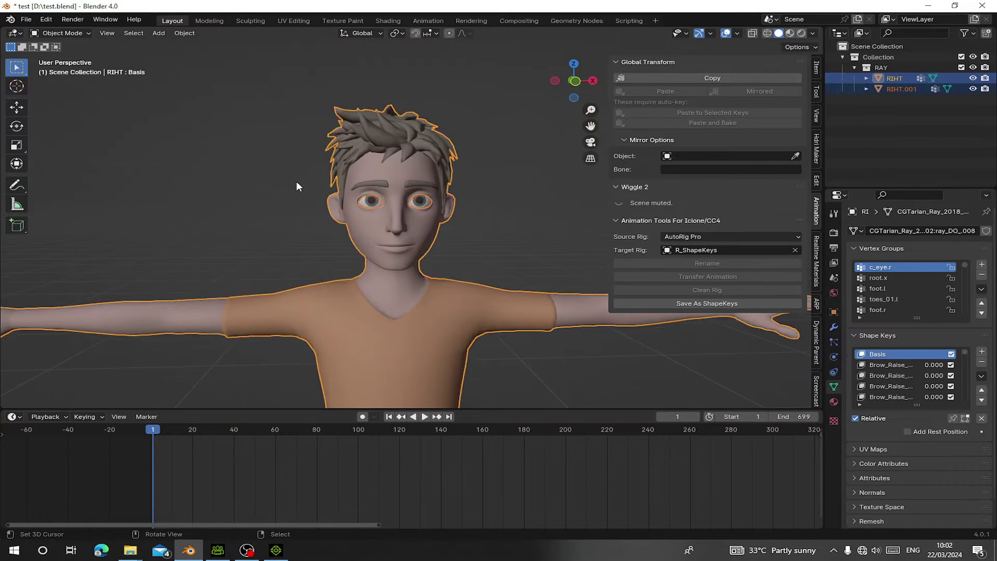
{"action": "left_click", "coordinate": [338, 193]}
{"action": "key", "text": "ctrl+s"}
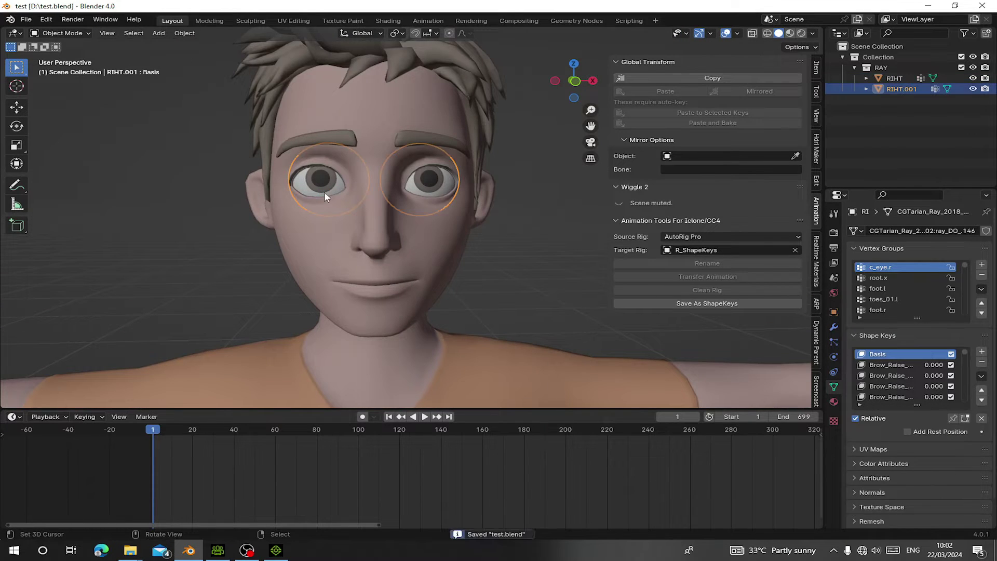
Save the file, select both the body and eye meshes, and switch to the front view.
{"action": "scroll", "coordinate": [324, 196], "scroll_direction": "down", "scroll_amount": 5}
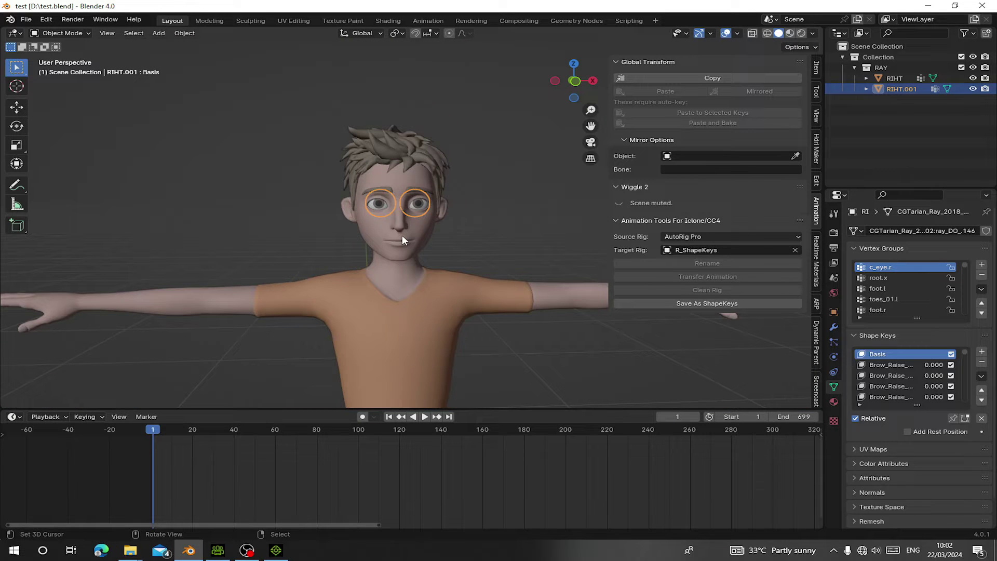
{"action": "scroll", "coordinate": [402, 235], "scroll_direction": "down", "scroll_amount": 4}
{"action": "key", "text": "a"}
{"action": "key", "text": "ctrl+s"}
{"action": "middle_click_drag", "start_coordinate": [373, 308], "coordinate": [332, 230], "text": "shift"}
{"action": "key", "text": "alt+a"}
{"action": "key", "text": "a"}
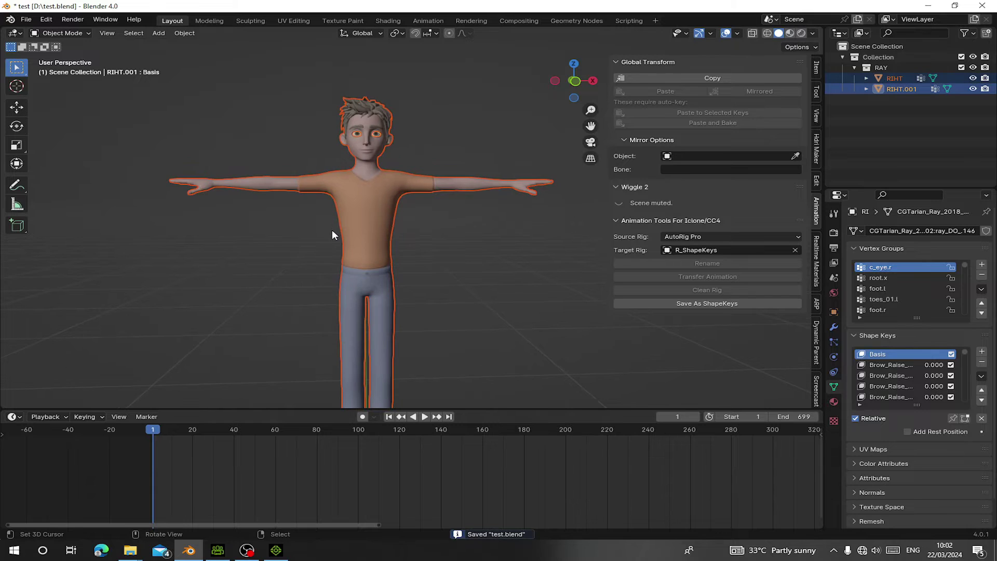
{"action": "key", "text": "KP_1"}
Start an FBX export of the selected meshes and name the file ray.fbx.
{"action": "left_click", "coordinate": [26, 20]}
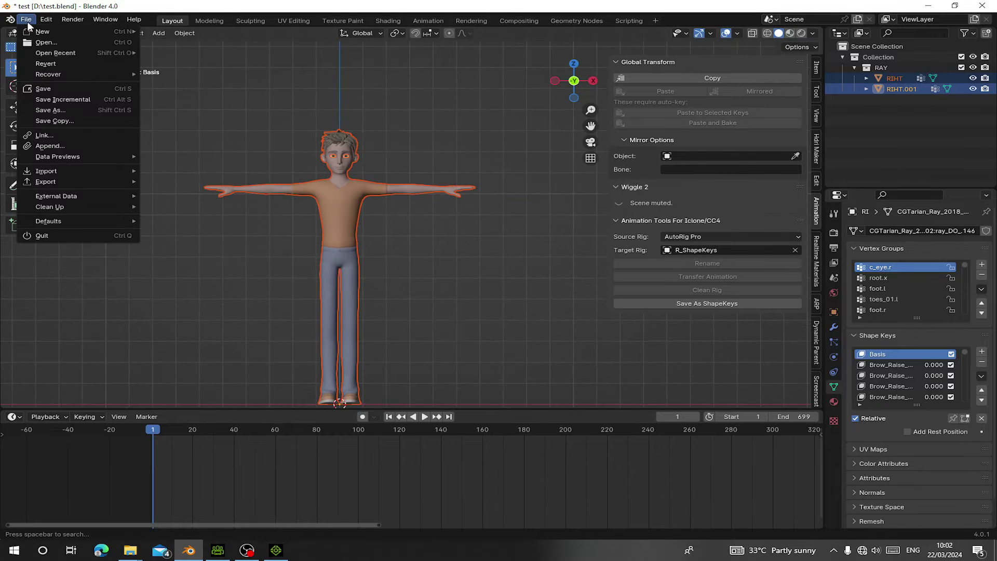
{"action": "mouse_move", "coordinate": [78, 181]}
{"action": "left_click", "coordinate": [187, 277]}
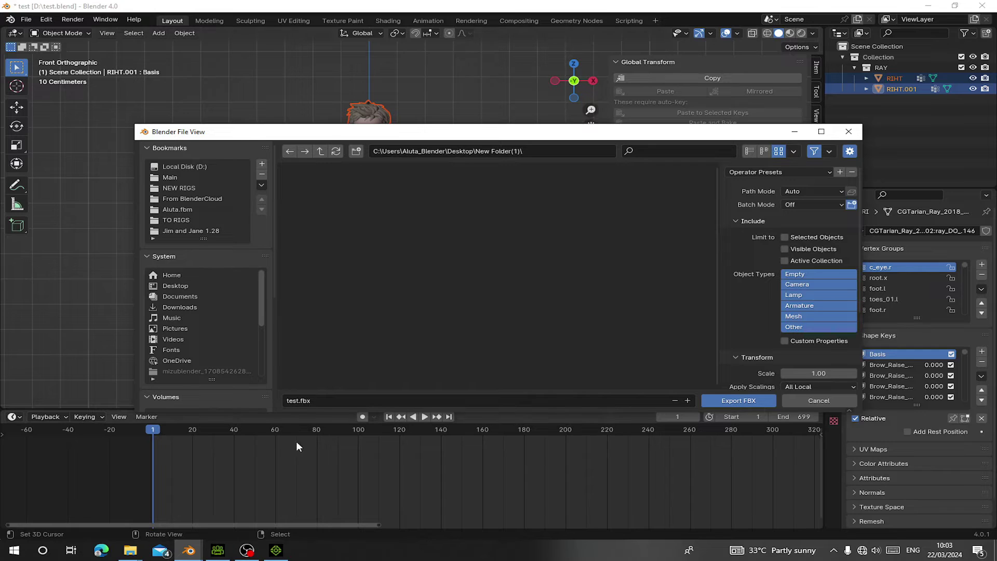
{"action": "left_click", "coordinate": [338, 402]}
{"action": "type", "text": "ray"}
{"action": "key", "text": "Return"}
Limit the exported object types to Mesh and turn off Apply Modifiers in the geometry settings.
{"action": "left_click", "coordinate": [797, 318]}
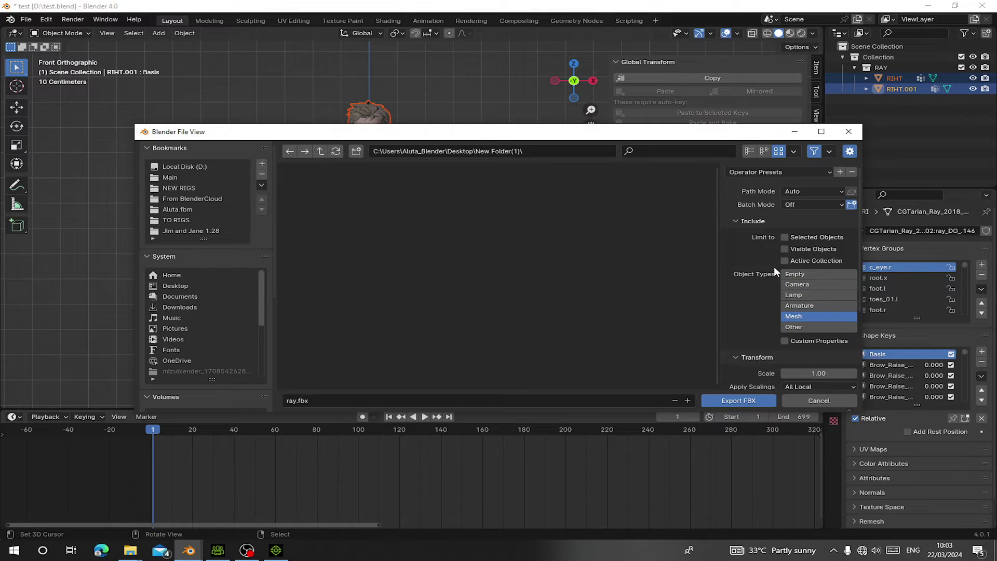
{"action": "scroll", "coordinate": [774, 267], "scroll_direction": "down", "scroll_amount": 5}
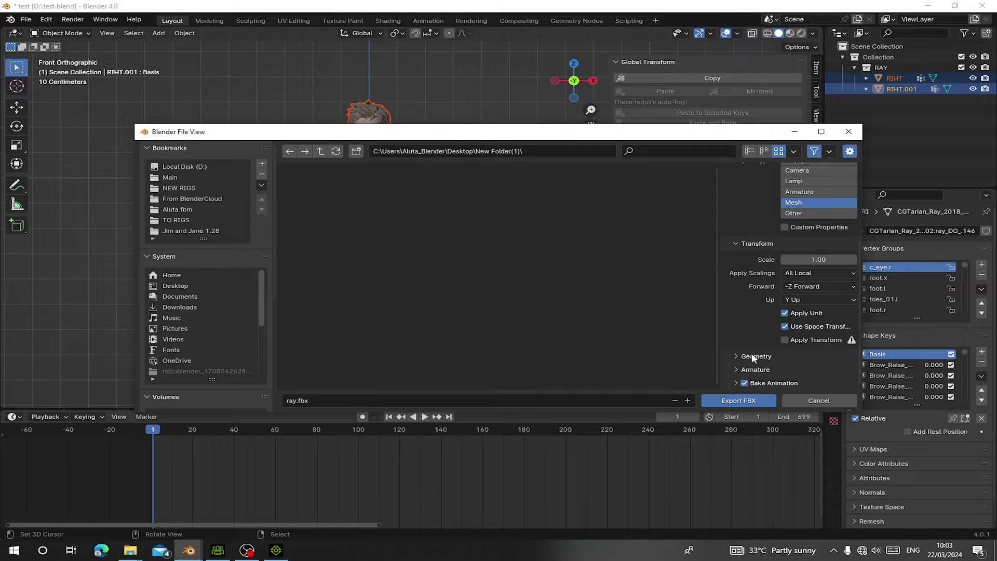
{"action": "left_click", "coordinate": [753, 356]}
{"action": "scroll", "coordinate": [751, 343], "scroll_direction": "down", "scroll_amount": 5}
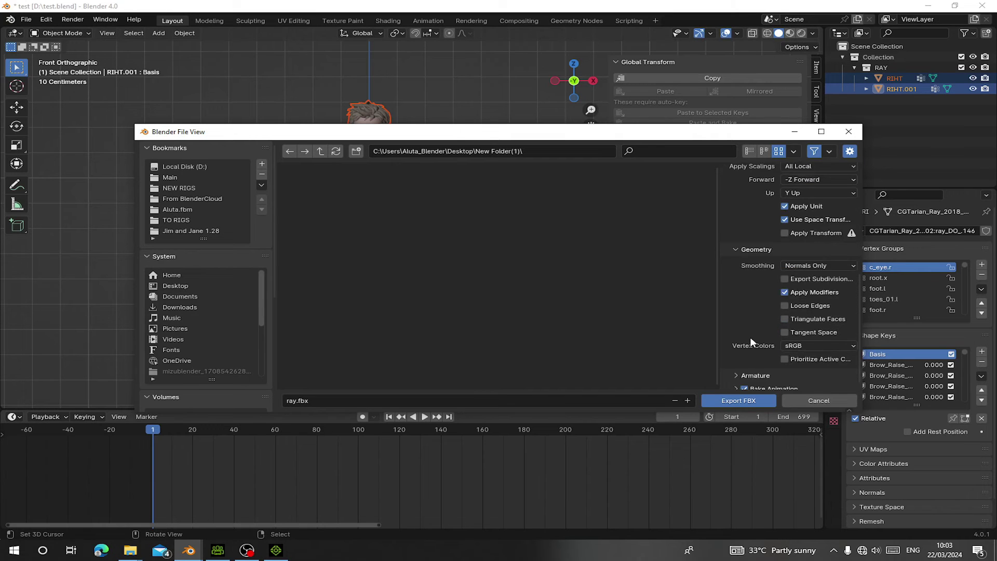
{"action": "left_click", "coordinate": [805, 290]}
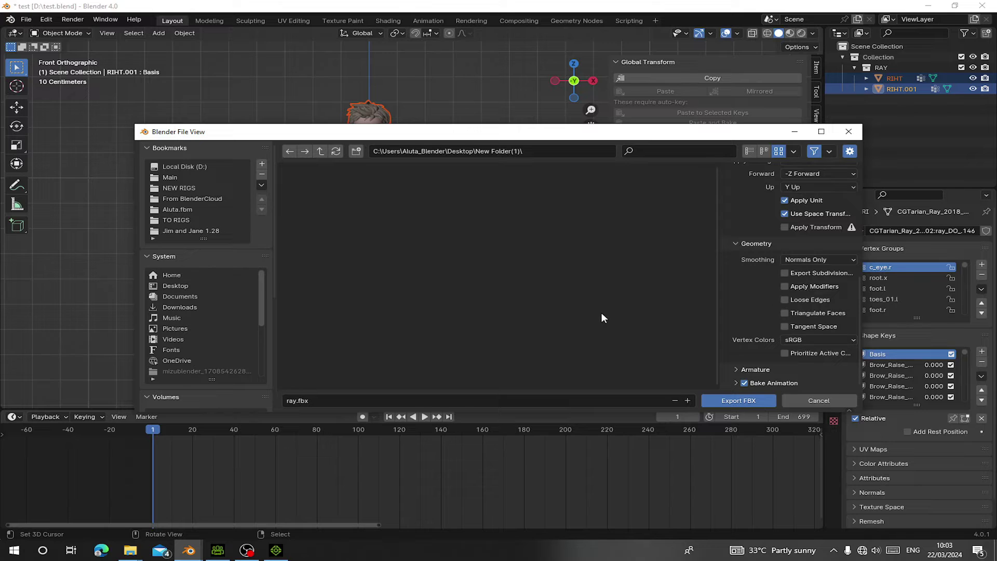
Set the path mode to Copy with embedded textures and export the FBX.
{"action": "scroll", "coordinate": [778, 203], "scroll_direction": "up", "scroll_amount": 10}
{"action": "left_click", "coordinate": [811, 188]}
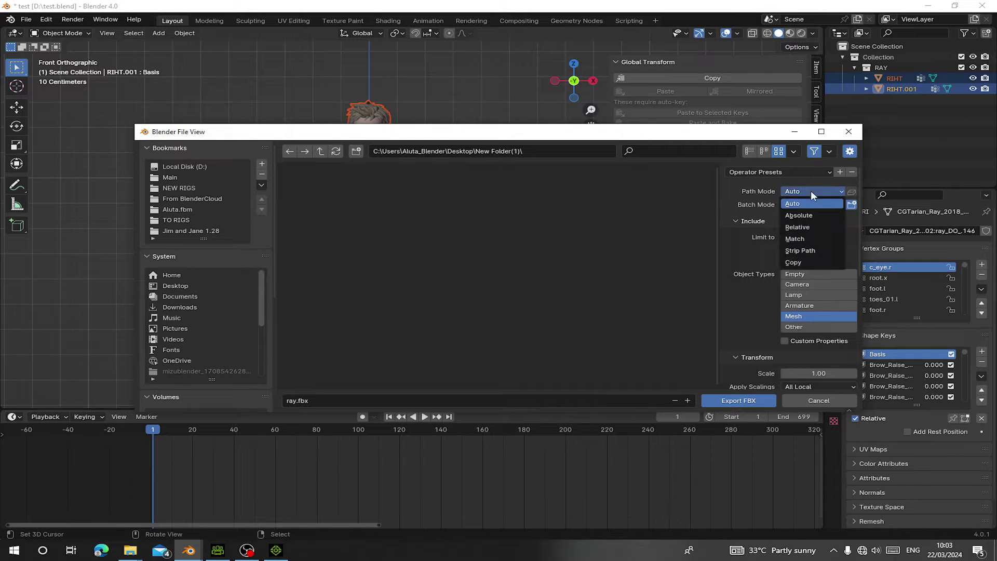
{"action": "left_click", "coordinate": [803, 264]}
{"action": "left_click", "coordinate": [852, 192]}
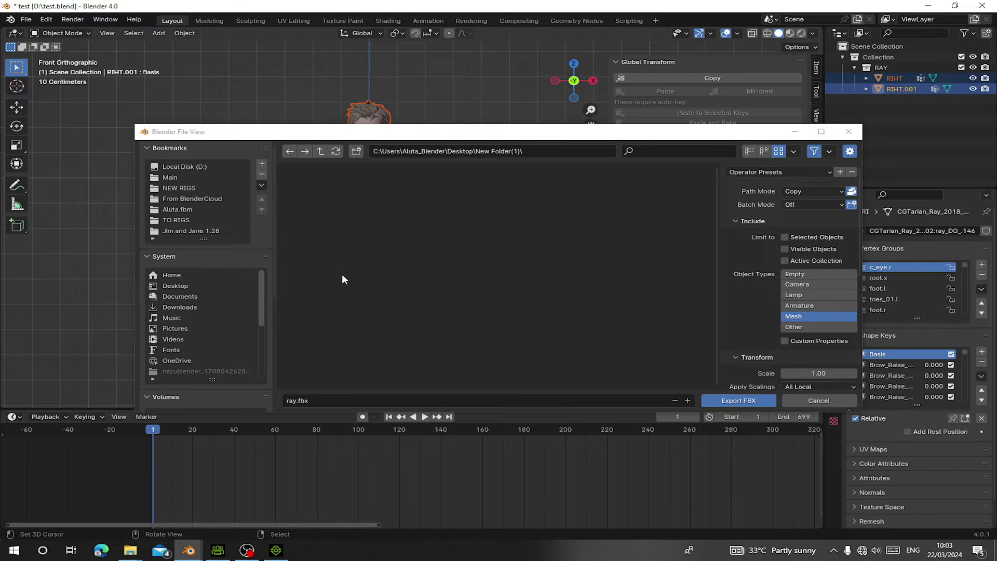
{"action": "left_click", "coordinate": [728, 398]}
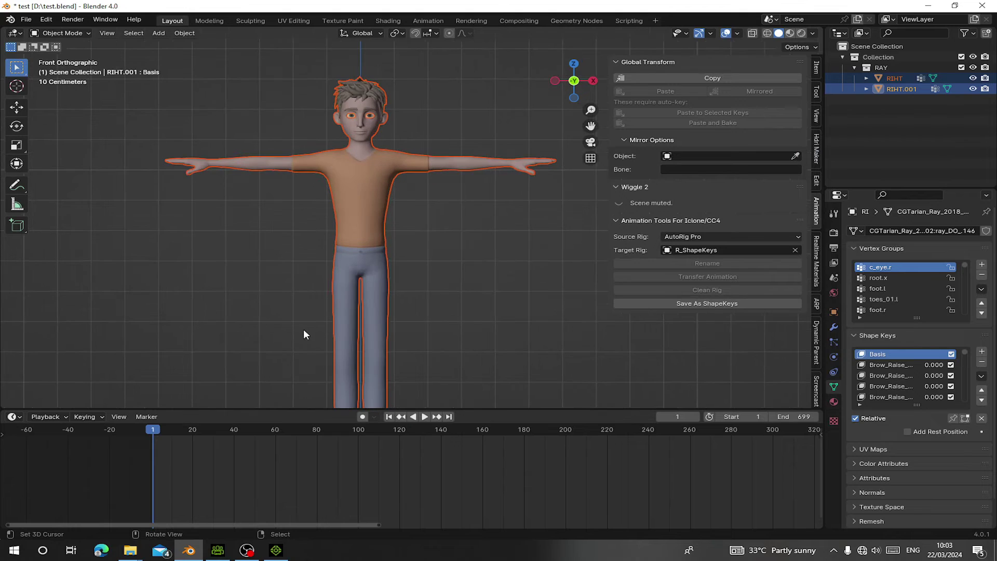
Switch to Character Creator 4 and import ray.fbx as a Humanoid (Non-Standard) character.
{"action": "key", "text": "alt+Tab"}
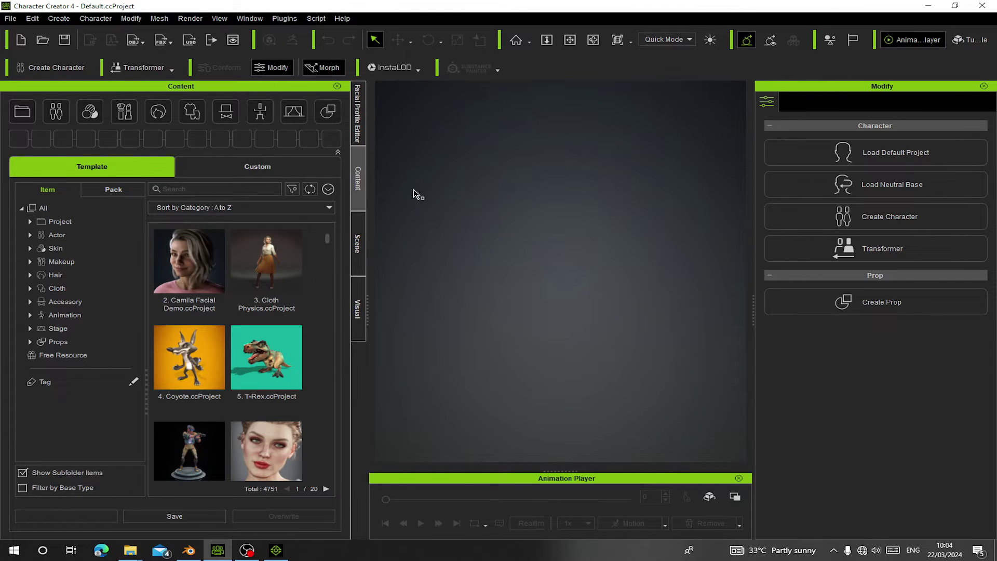
{"action": "left_click", "coordinate": [16, 19]}
{"action": "mouse_move", "coordinate": [52, 107]}
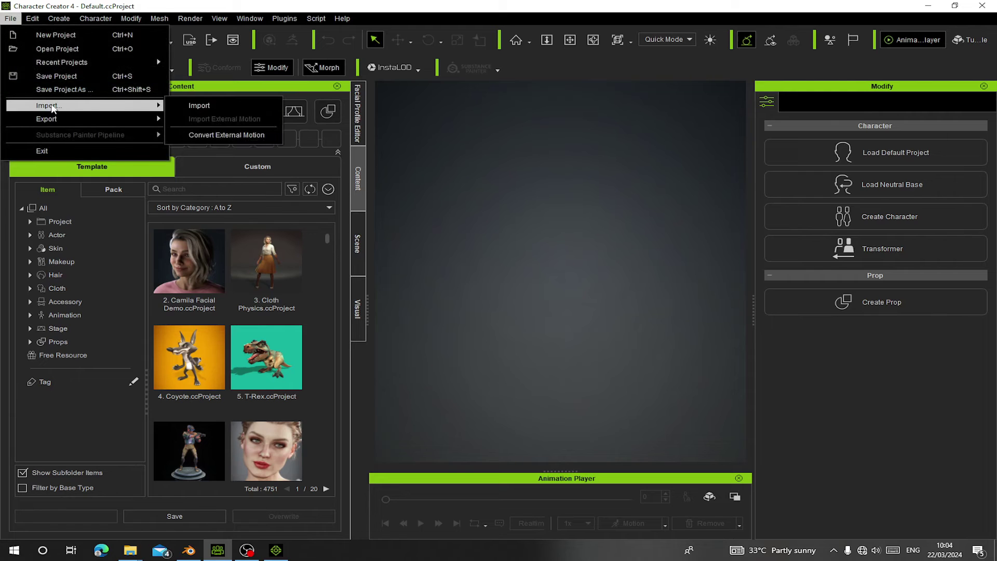
{"action": "left_click", "coordinate": [206, 109]}
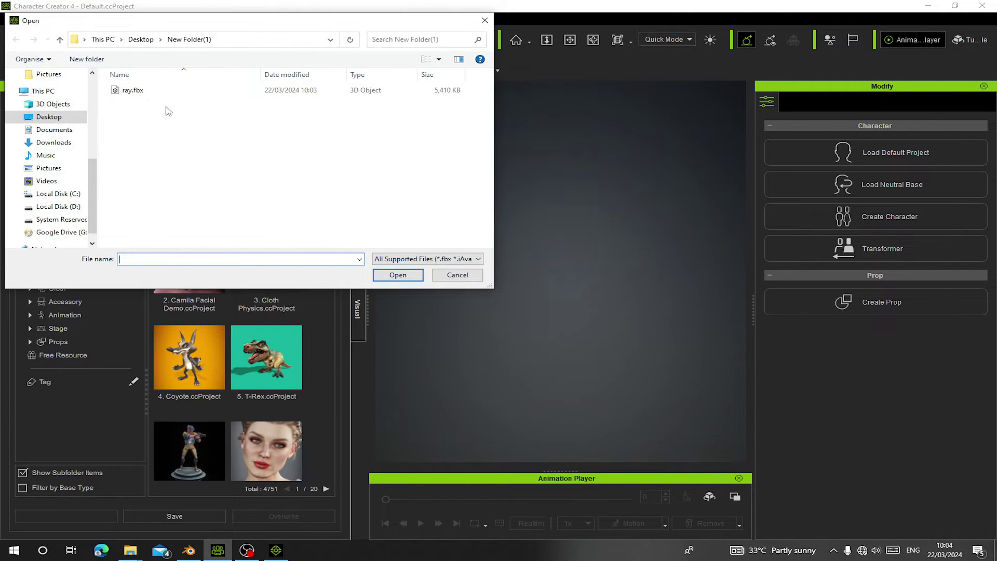
{"action": "double_click", "coordinate": [140, 92]}
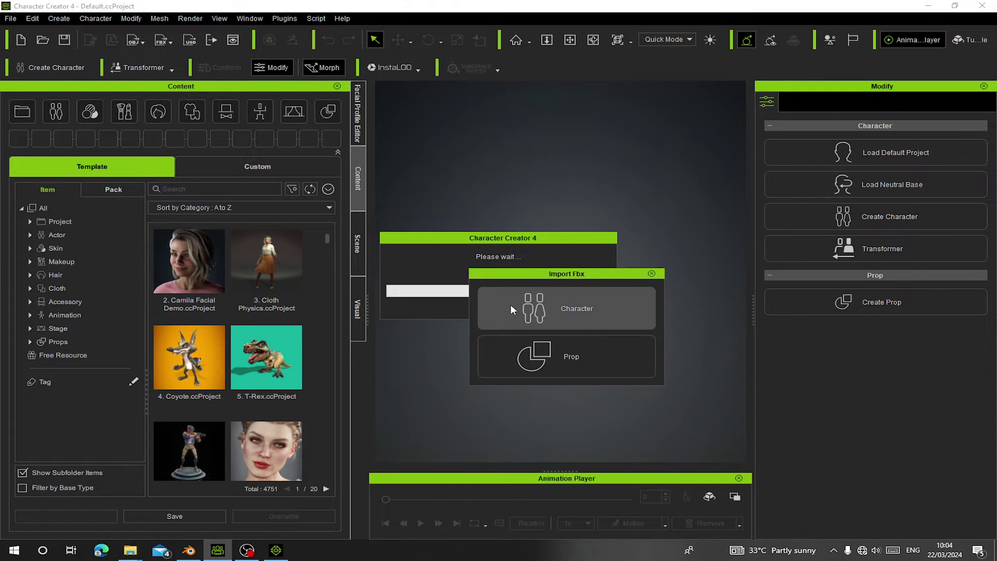
{"action": "left_click", "coordinate": [561, 305]}
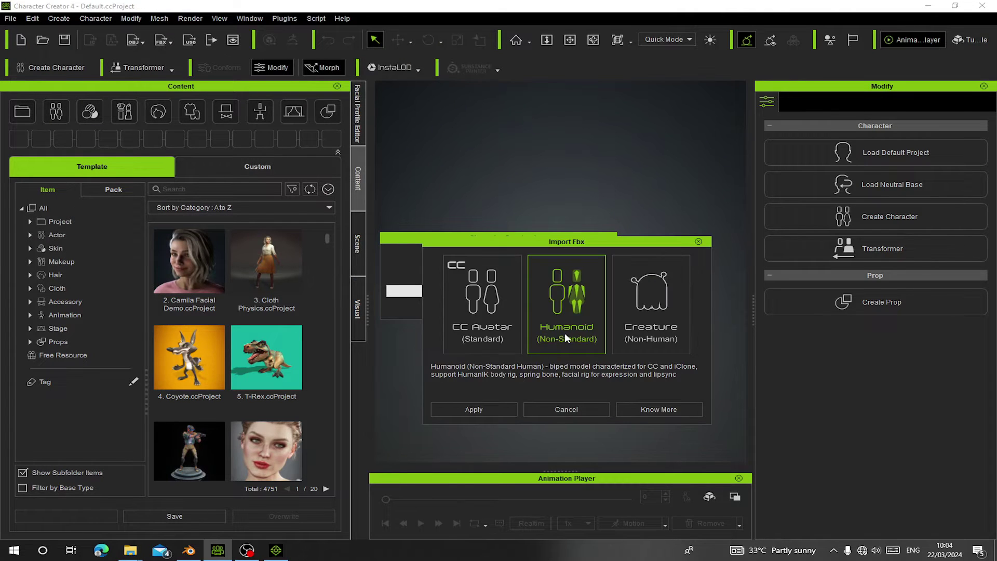
{"action": "left_click", "coordinate": [473, 409]}
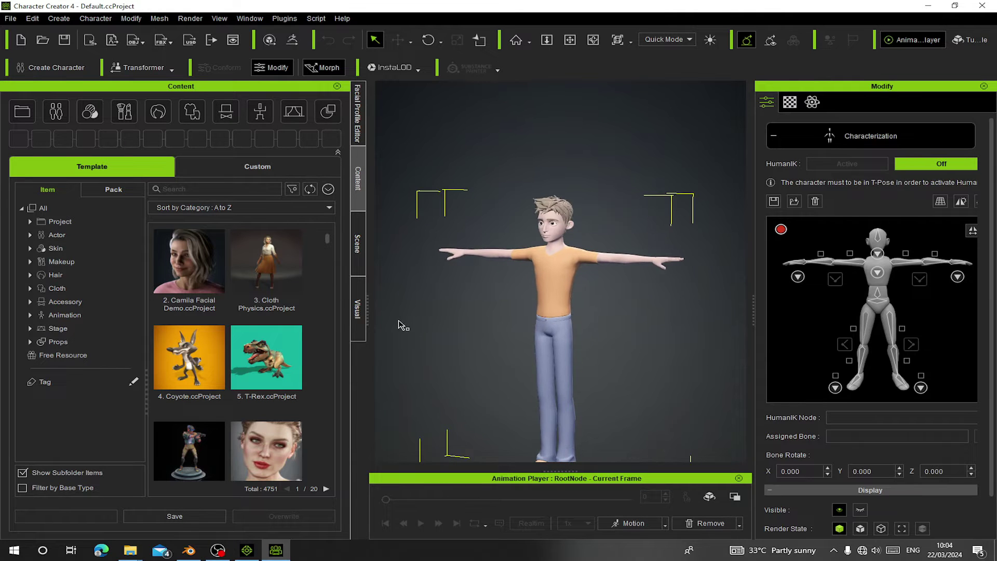
Exit the Characterization mode of the imported character.
{"action": "right_click_drag", "start_coordinate": [399, 325], "coordinate": [503, 318]}
{"action": "middle_click_drag", "start_coordinate": [504, 318], "coordinate": [504, 254]}
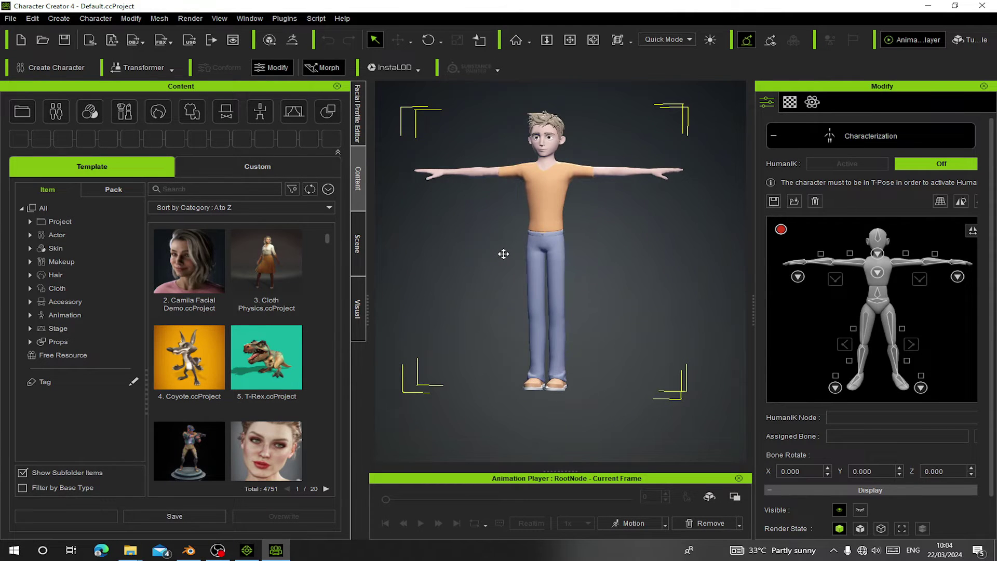
{"action": "left_click", "coordinate": [870, 135]}
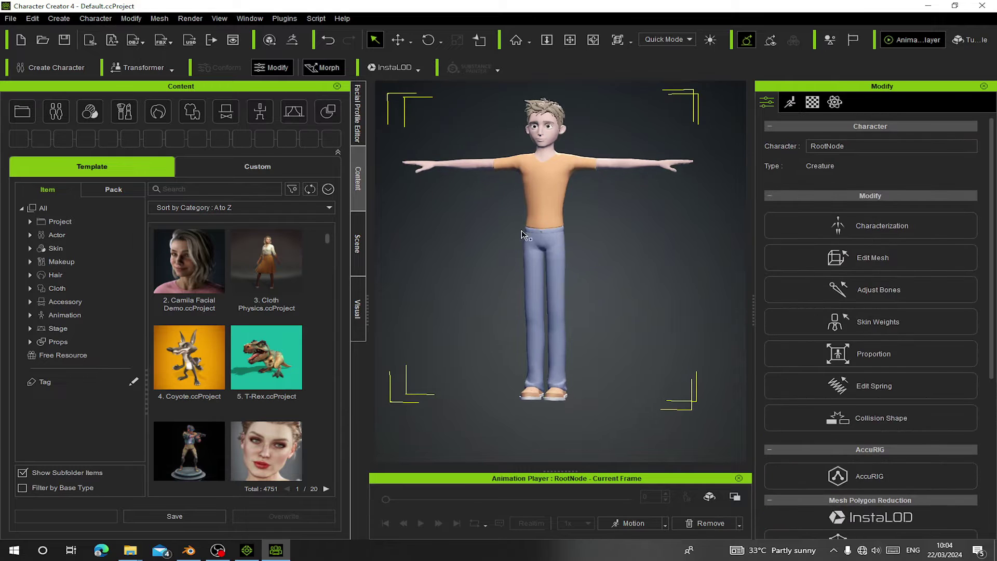
Start AccuRIG and create guides for all meshes, accepting removal of the existing skeleton definition.
{"action": "scroll", "coordinate": [805, 356], "scroll_direction": "down", "scroll_amount": 3}
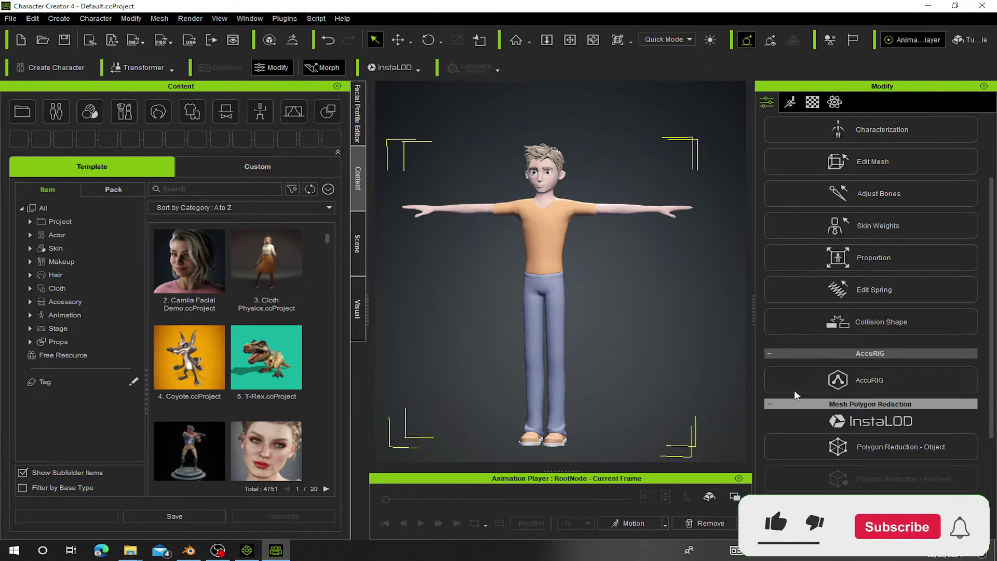
{"action": "right_click_drag", "start_coordinate": [513, 292], "coordinate": [531, 293]}
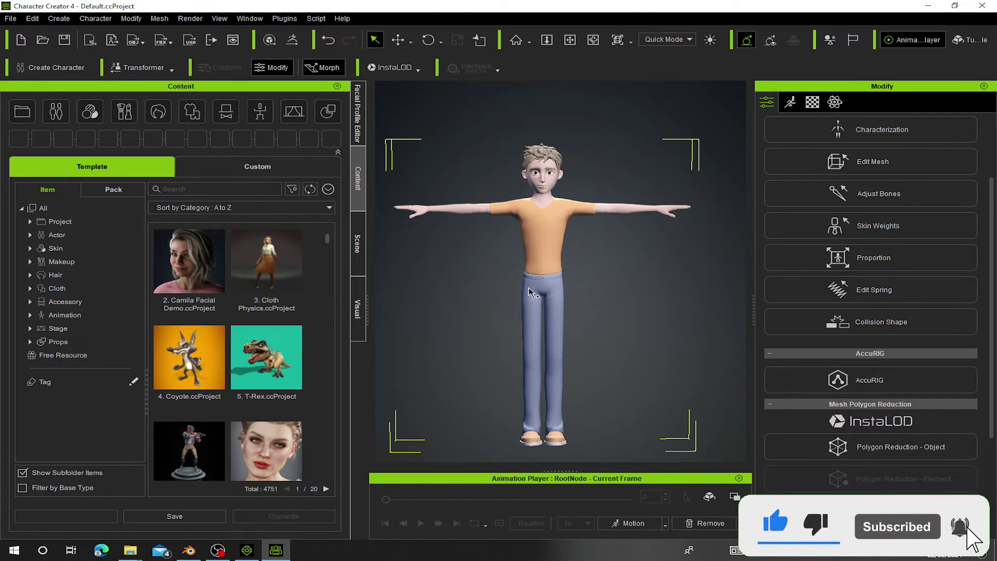
{"action": "scroll", "coordinate": [535, 271], "scroll_direction": "down", "scroll_amount": 2}
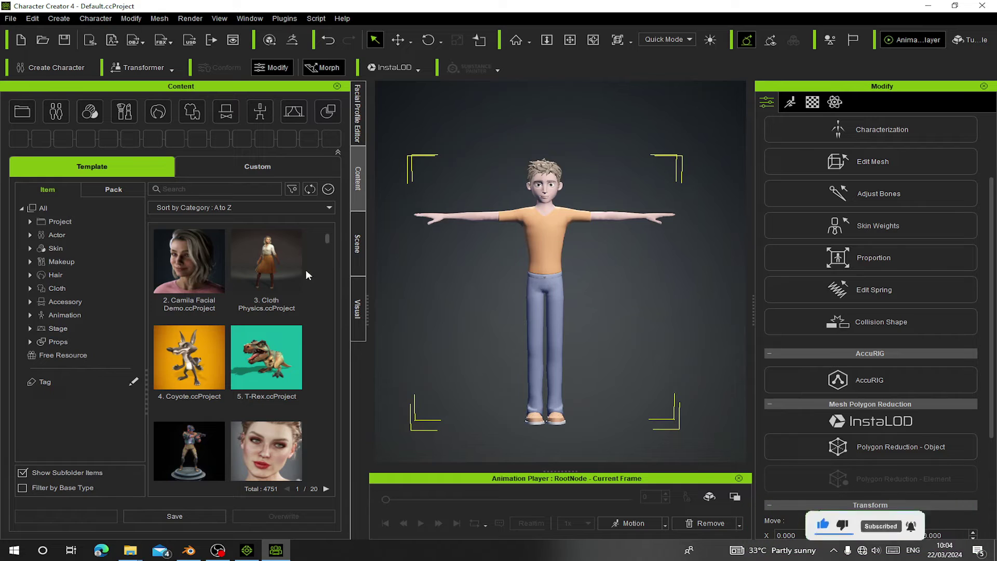
{"action": "left_click", "coordinate": [856, 384]}
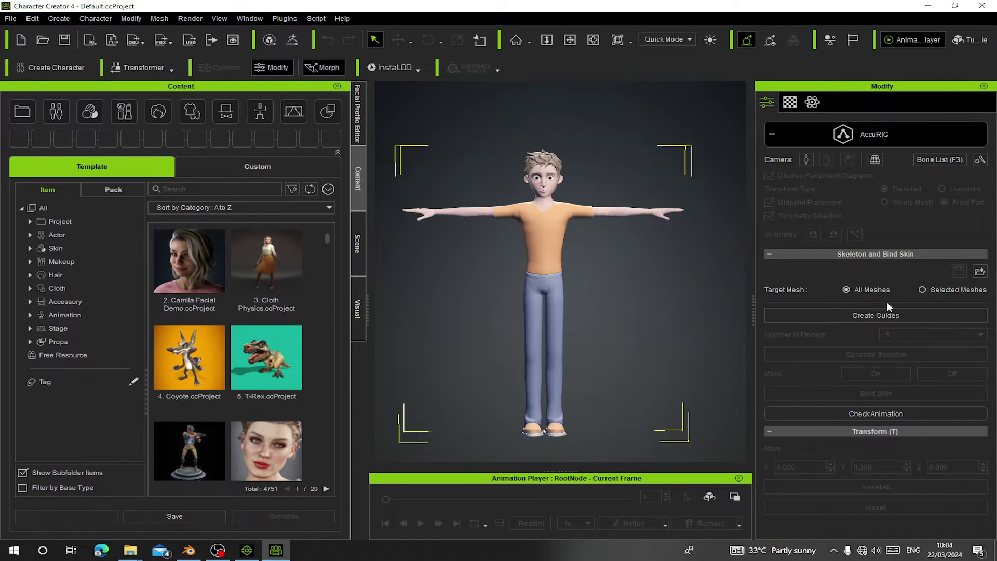
{"action": "left_click", "coordinate": [921, 317]}
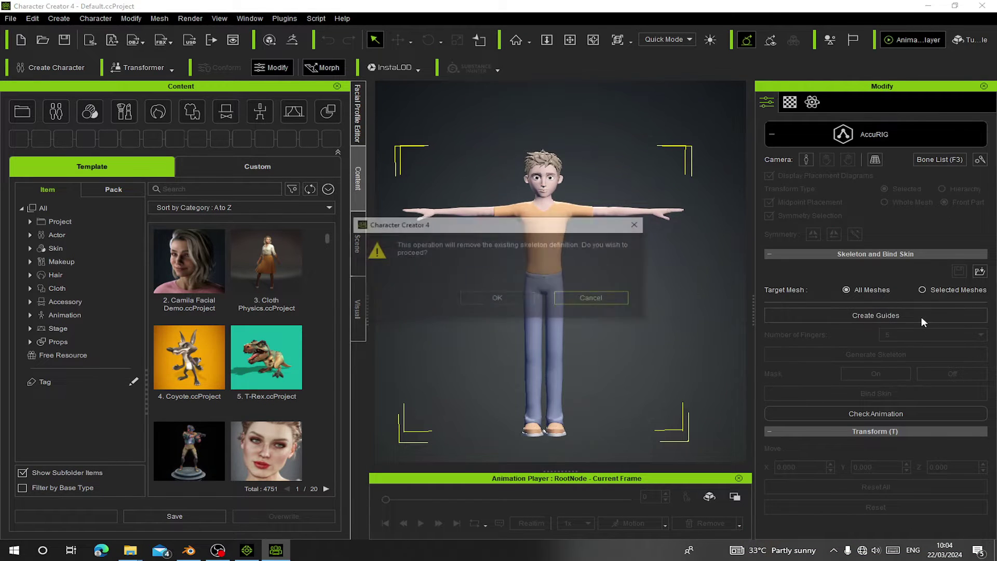
{"action": "left_click", "coordinate": [488, 300]}
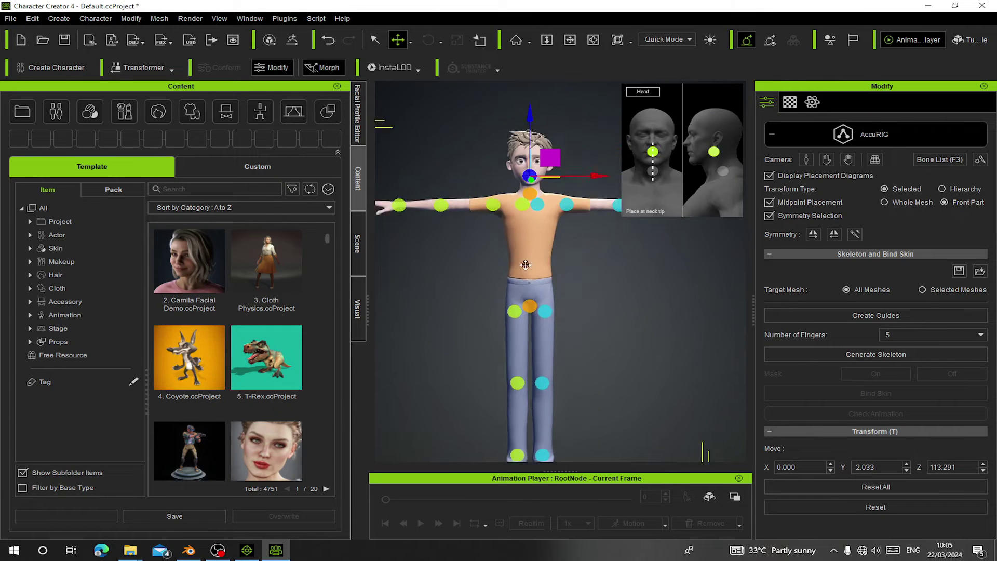
Move the clavicle guides outward to X about 5.67 and the shoulder guides inward to X about 10.89.
{"action": "left_click", "coordinate": [219, 19]}
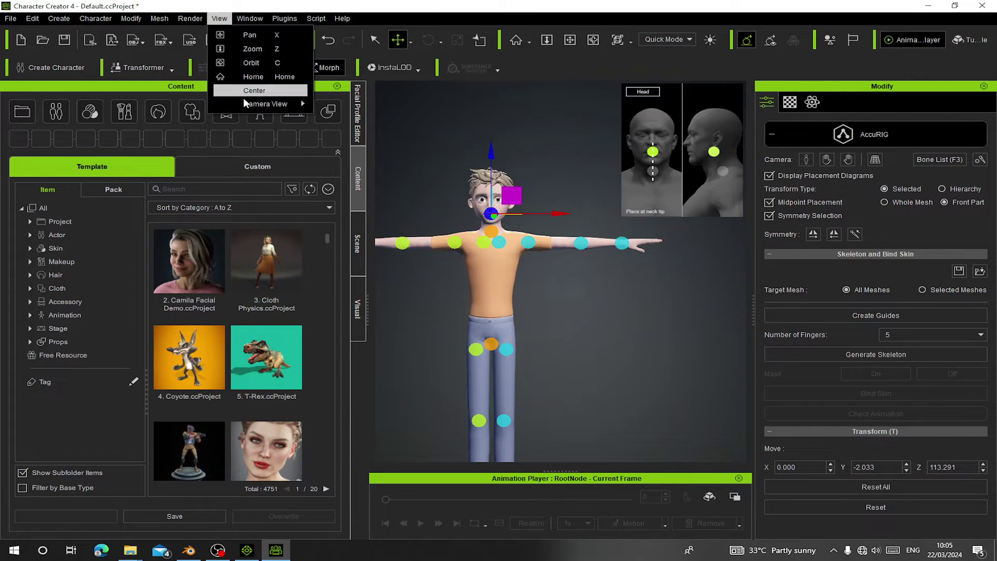
{"action": "mouse_move", "coordinate": [265, 106]}
{"action": "left_click", "coordinate": [353, 104]}
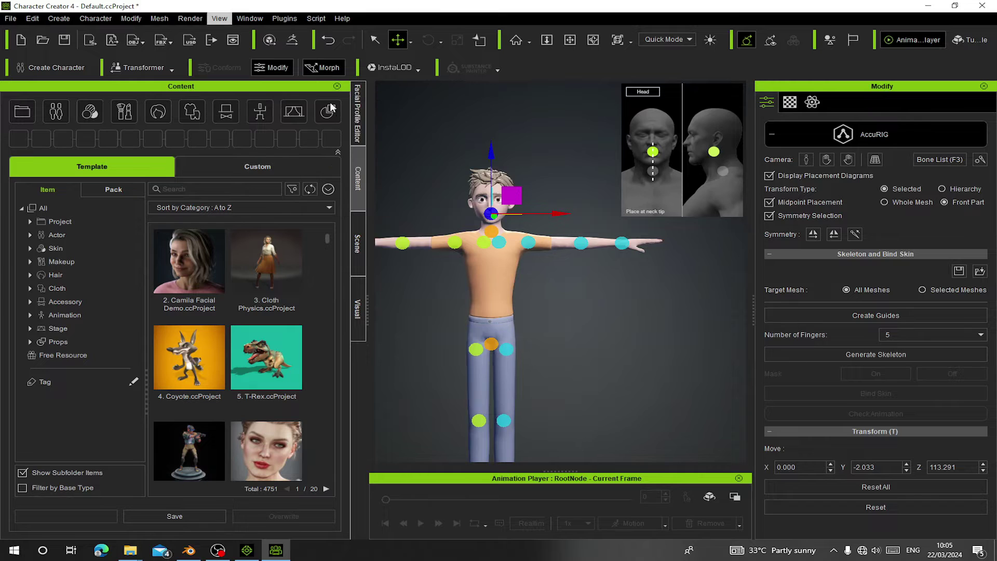
{"action": "middle_click_drag", "start_coordinate": [576, 220], "coordinate": [563, 184]}
{"action": "left_click", "coordinate": [531, 259]}
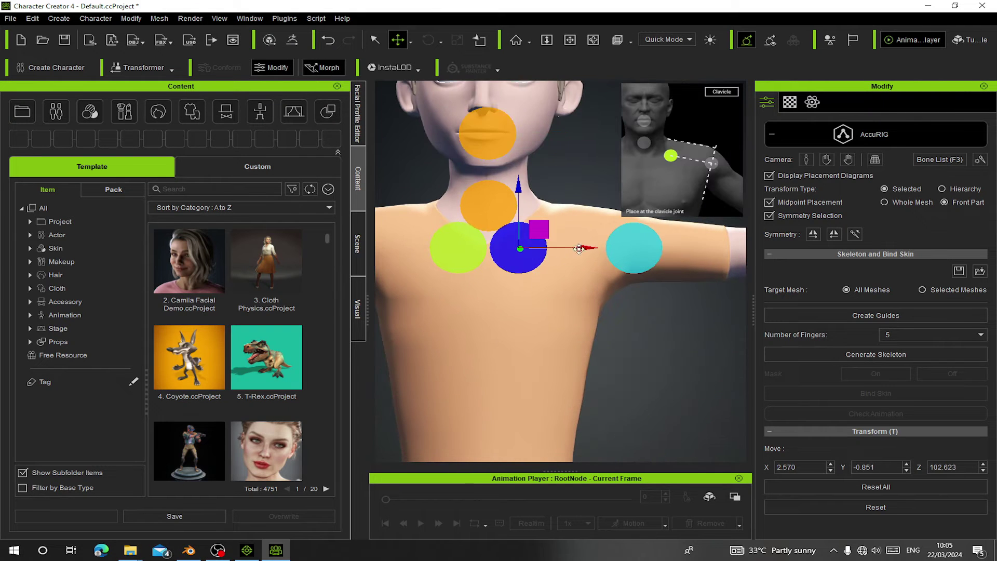
{"action": "left_click_drag", "start_coordinate": [596, 250], "coordinate": [635, 253]}
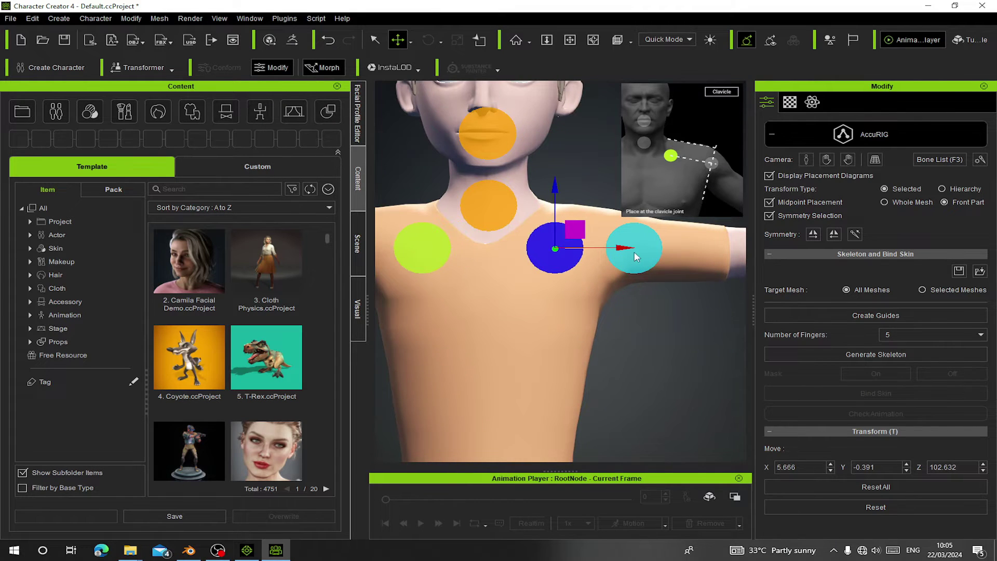
{"action": "left_click", "coordinate": [663, 254]}
{"action": "left_click_drag", "start_coordinate": [704, 250], "coordinate": [685, 251]}
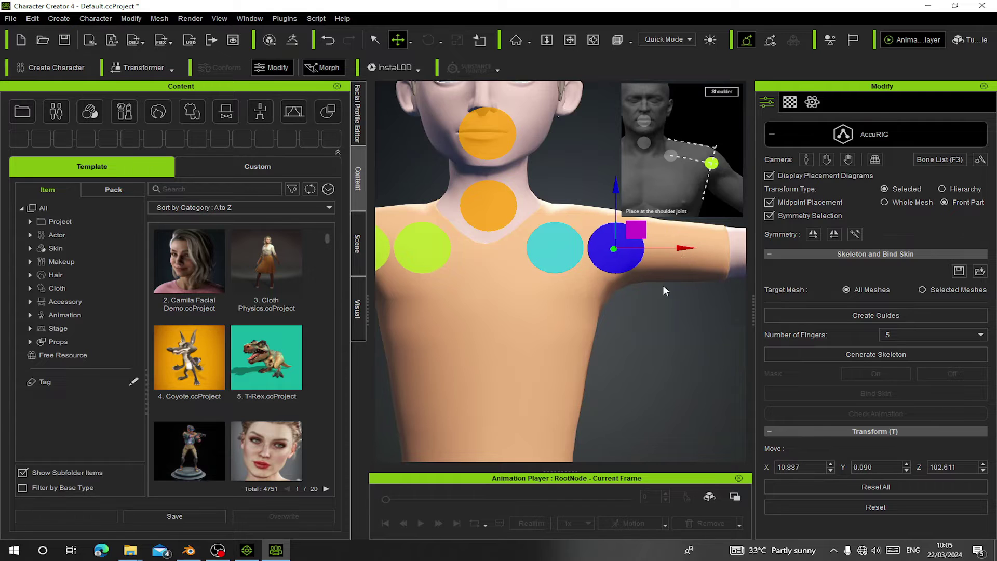
Shift the elbow guides slightly inward along the arms.
{"action": "middle_click_drag", "start_coordinate": [663, 285], "coordinate": [463, 264]}
{"action": "scroll", "coordinate": [463, 264], "scroll_direction": "down", "scroll_amount": 3}
{"action": "left_click", "coordinate": [590, 238]}
{"action": "left_click_drag", "start_coordinate": [653, 239], "coordinate": [634, 240]}
{"action": "scroll", "coordinate": [633, 240], "scroll_direction": "down", "scroll_amount": 3}
Raise the pelvis and hip joint guides slightly toward the waist.
{"action": "middle_click_drag", "start_coordinate": [572, 312], "coordinate": [597, 182]}
{"action": "left_click", "coordinate": [474, 276]}
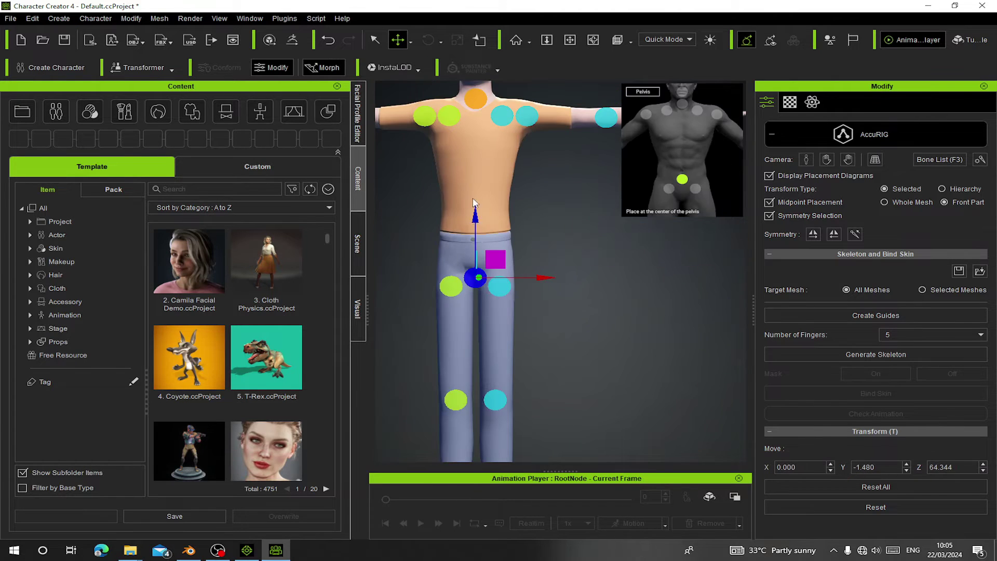
{"action": "left_click", "coordinate": [500, 286]}
{"action": "left_click_drag", "start_coordinate": [475, 218], "coordinate": [502, 196]}
Move the clavicle guides slightly back inward to X about 4.78.
{"action": "middle_click_drag", "start_coordinate": [512, 188], "coordinate": [564, 322]}
{"action": "left_click", "coordinate": [554, 249]}
{"action": "left_click_drag", "start_coordinate": [615, 248], "coordinate": [612, 248]}
{"action": "scroll", "coordinate": [612, 252], "scroll_direction": "down", "scroll_amount": 2}
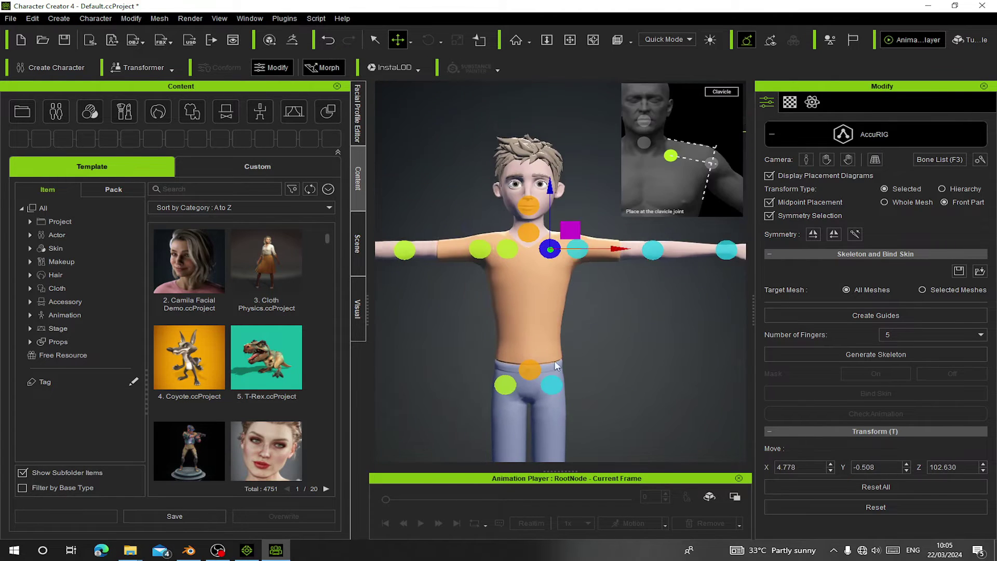
{"action": "middle_click_drag", "start_coordinate": [553, 357], "coordinate": [560, 291]}
{"action": "scroll", "coordinate": [516, 242], "scroll_direction": "down", "scroll_amount": 2}
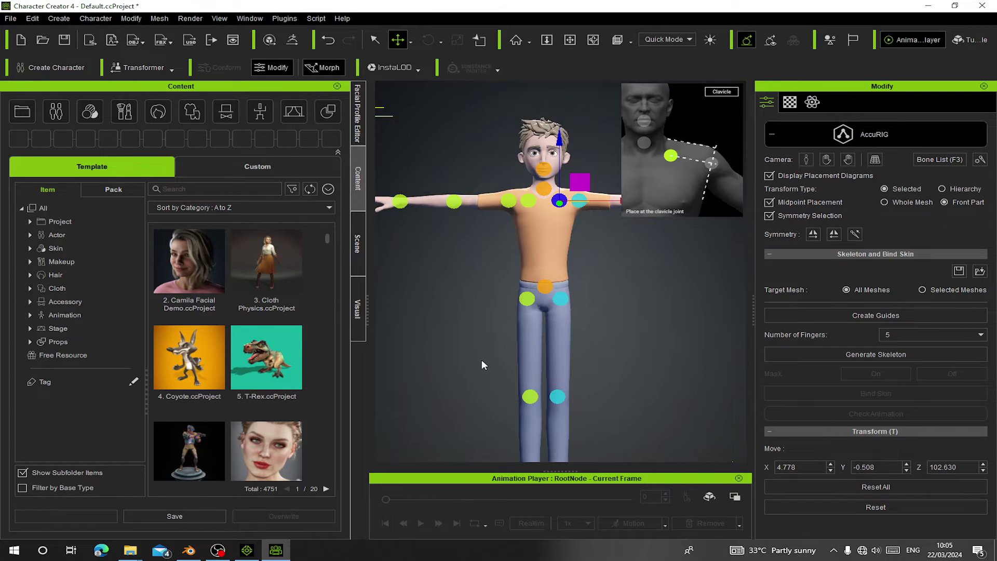
Generate the skeleton from the placed guides and bind the skin to it.
{"action": "left_click", "coordinate": [887, 354]}
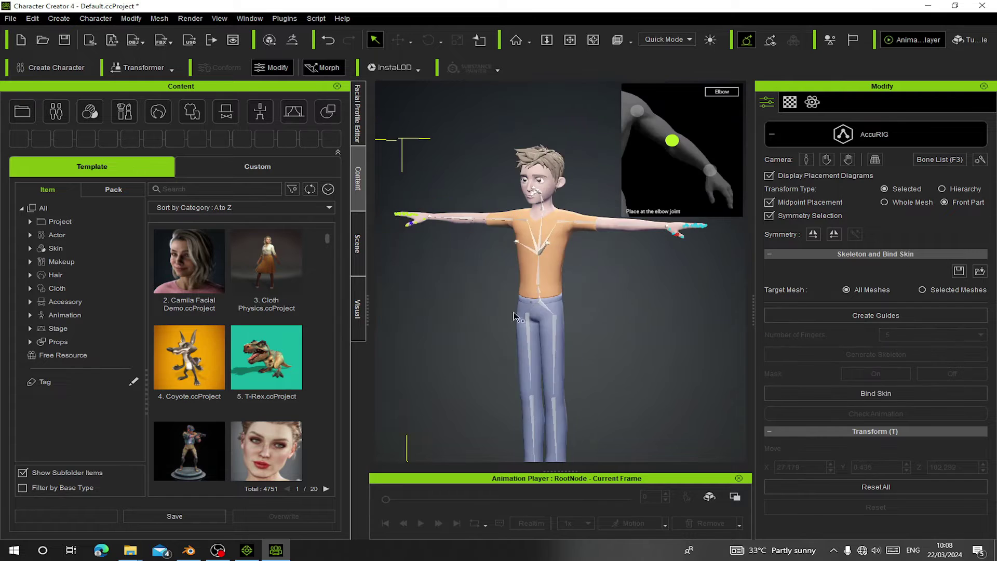
{"action": "middle_click_drag", "start_coordinate": [570, 231], "coordinate": [503, 284]}
{"action": "scroll", "coordinate": [574, 270], "scroll_direction": "up", "scroll_amount": 3}
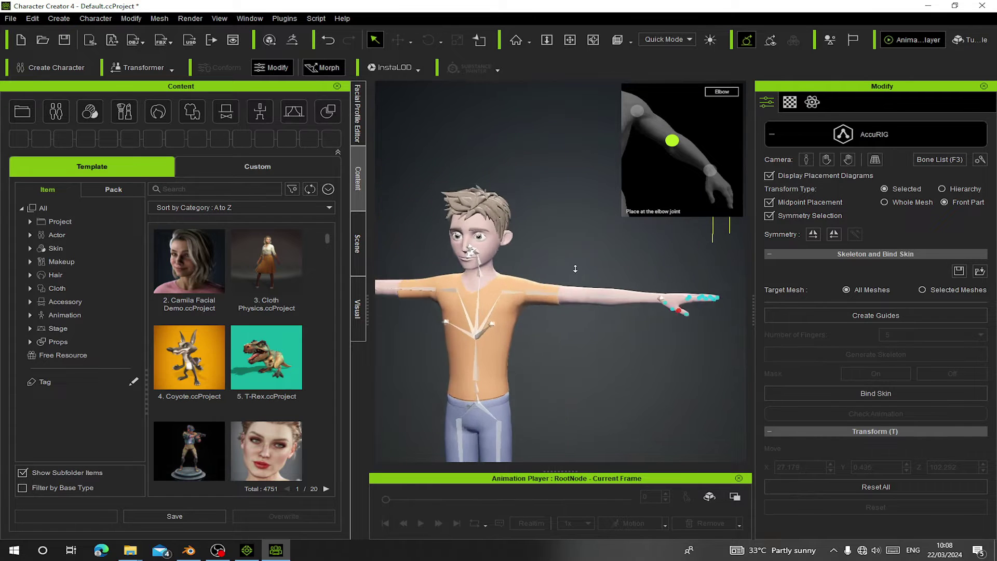
{"action": "middle_click_drag", "start_coordinate": [644, 266], "coordinate": [533, 303]}
{"action": "scroll", "coordinate": [481, 309], "scroll_direction": "up", "scroll_amount": 2}
{"action": "scroll", "coordinate": [507, 248], "scroll_direction": "down", "scroll_amount": 2}
{"action": "right_click_drag", "start_coordinate": [533, 303], "coordinate": [550, 312]}
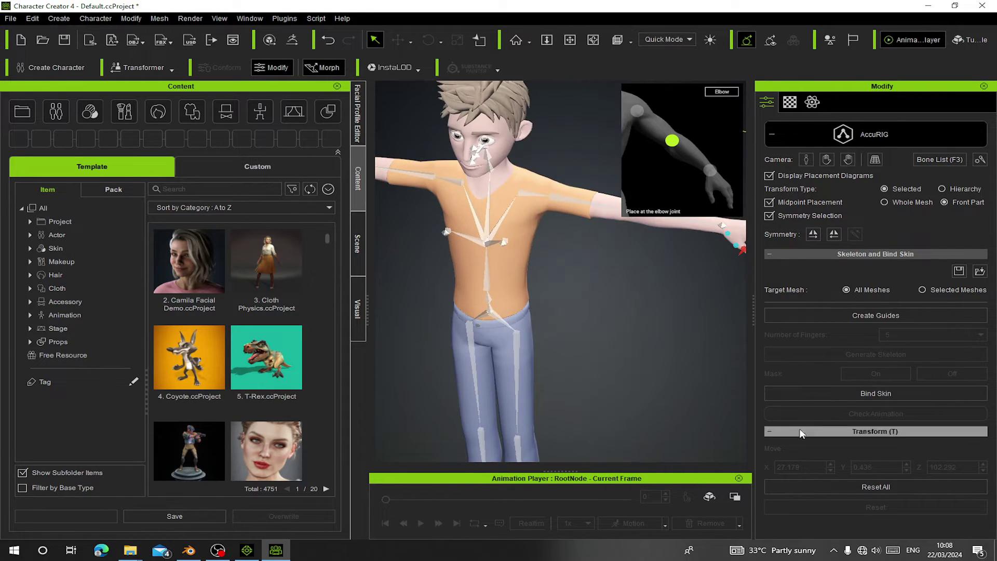
{"action": "left_click", "coordinate": [858, 393]}
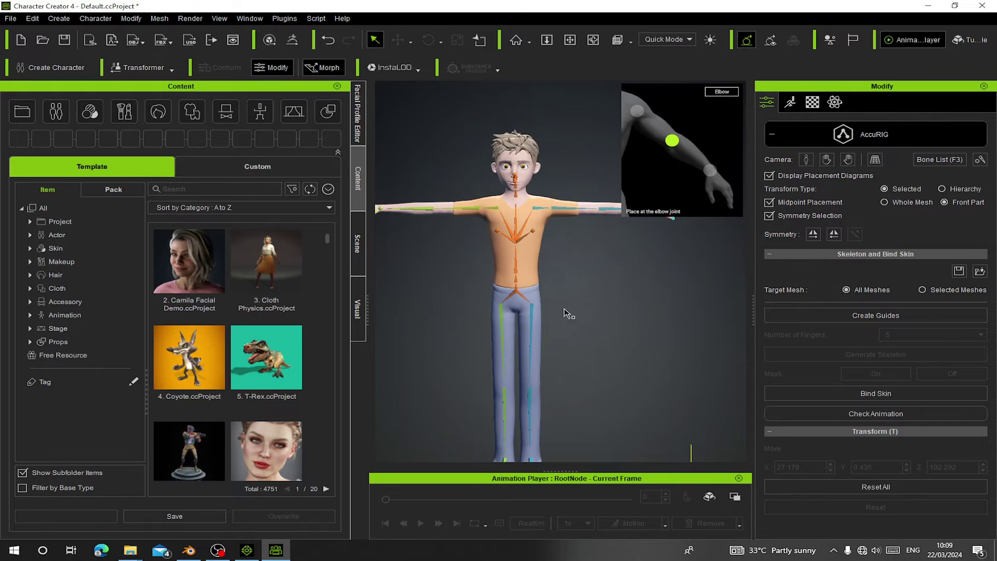
Browse the custom content library to the 01_Male folder of the Motion-Plus animated acting motions.
{"action": "right_click_drag", "start_coordinate": [566, 312], "coordinate": [552, 265]}
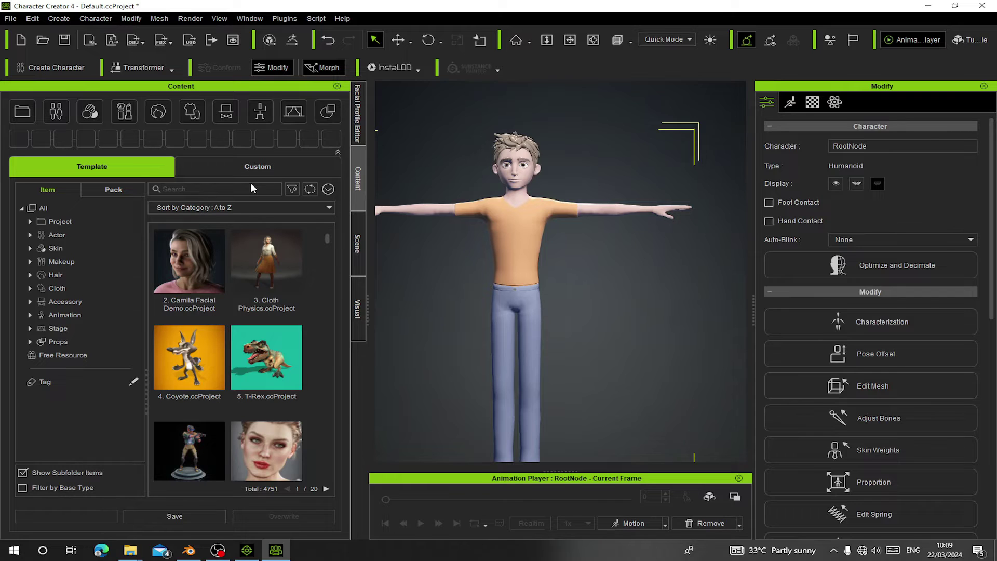
{"action": "left_click", "coordinate": [213, 157]}
{"action": "left_click", "coordinate": [34, 322]}
{"action": "double_click", "coordinate": [164, 287]}
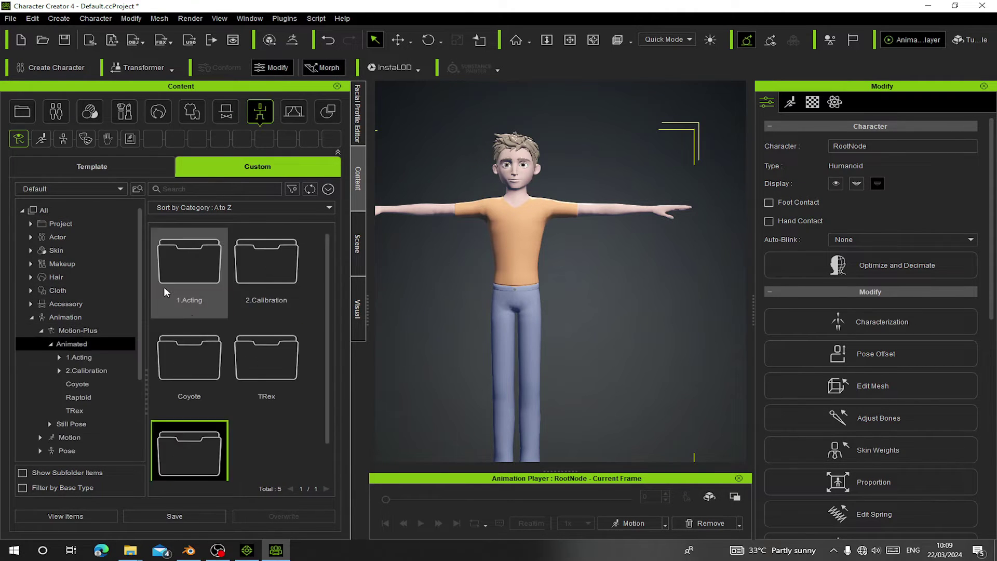
{"action": "double_click", "coordinate": [191, 279]}
{"action": "left_click", "coordinate": [189, 276]}
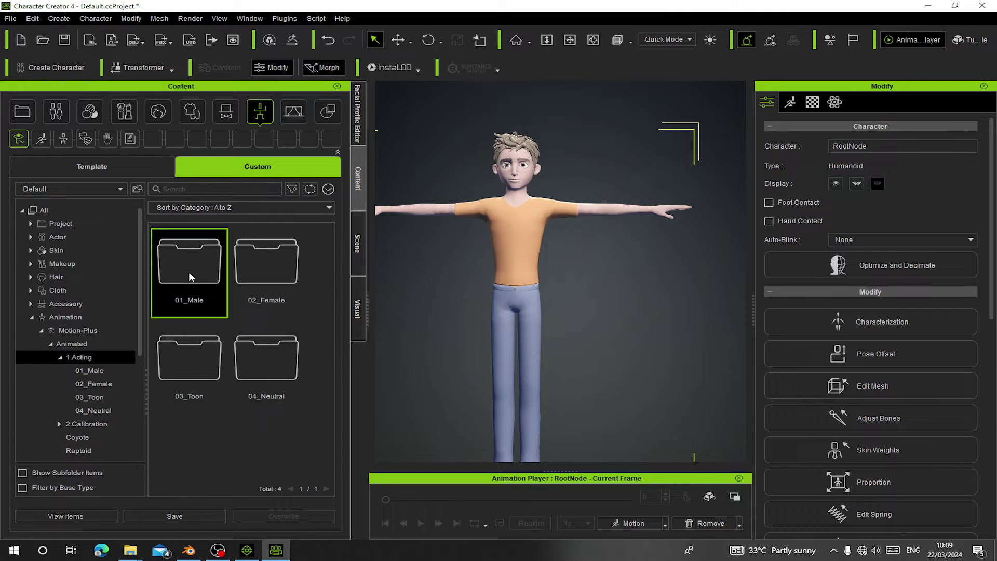
{"action": "double_click", "coordinate": [207, 301]}
Apply the Idle02_M motion to the character, play it to test the rig, and stop playback.
{"action": "double_click", "coordinate": [238, 366]}
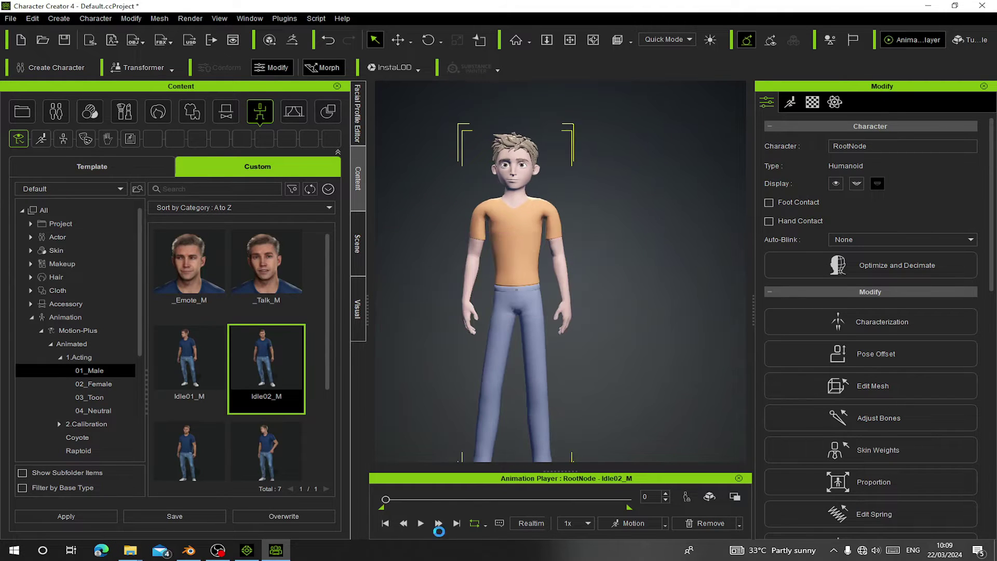
{"action": "left_click", "coordinate": [421, 523]}
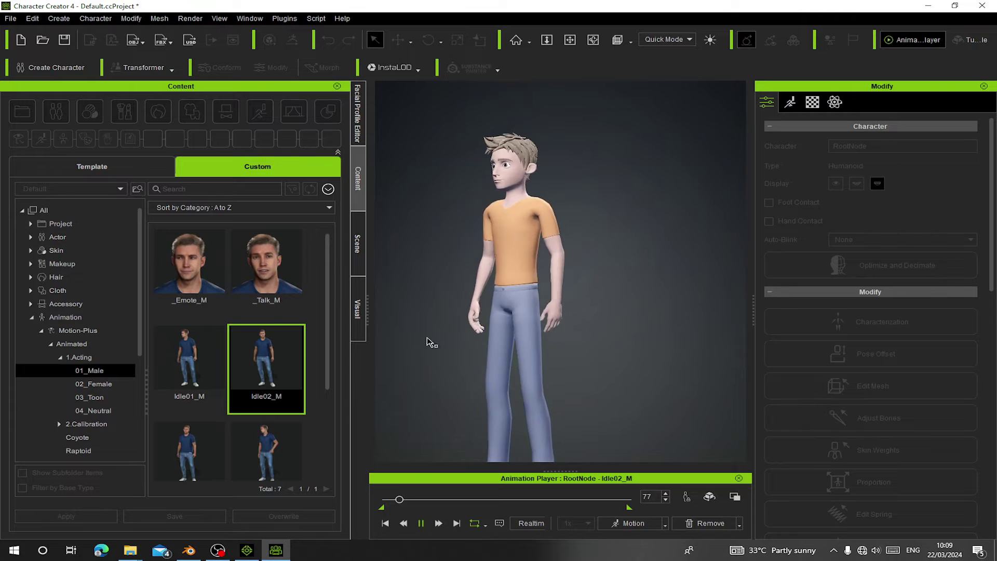
{"action": "scroll", "coordinate": [427, 338], "scroll_direction": "down", "scroll_amount": 2}
{"action": "key", "text": "space"}
Apply the Walk_M motion to the character and inspect how the upper body and face deform.
{"action": "scroll", "coordinate": [281, 433], "scroll_direction": "down", "scroll_amount": 3}
{"action": "double_click", "coordinate": [203, 430]}
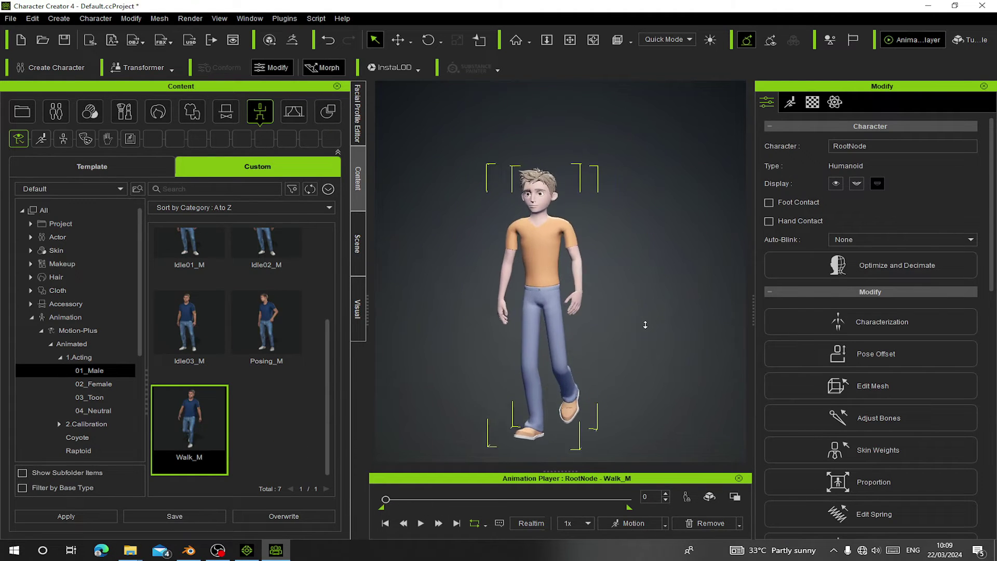
{"action": "scroll", "coordinate": [645, 325], "scroll_direction": "up", "scroll_amount": 2}
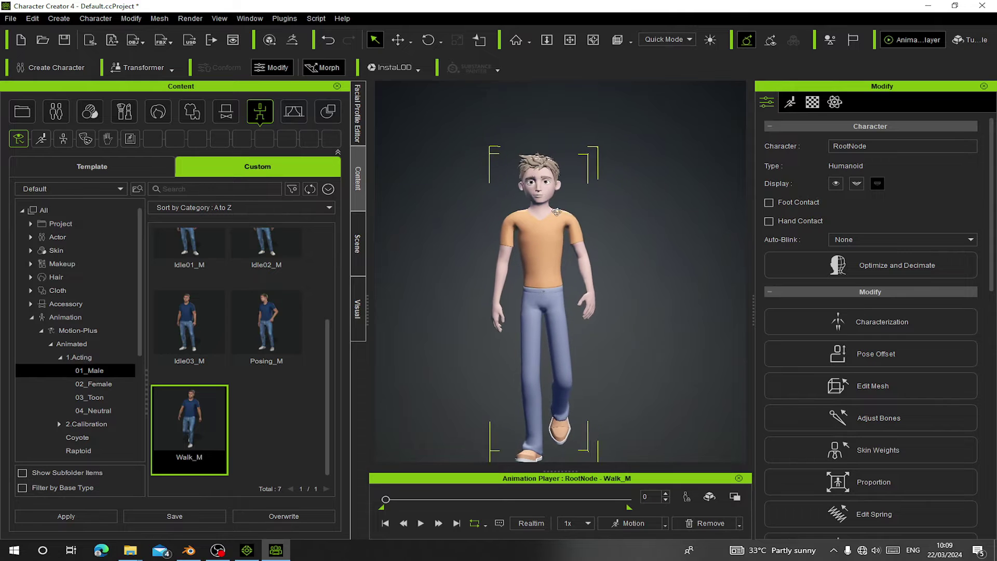
{"action": "scroll", "coordinate": [574, 215], "scroll_direction": "up", "scroll_amount": 2}
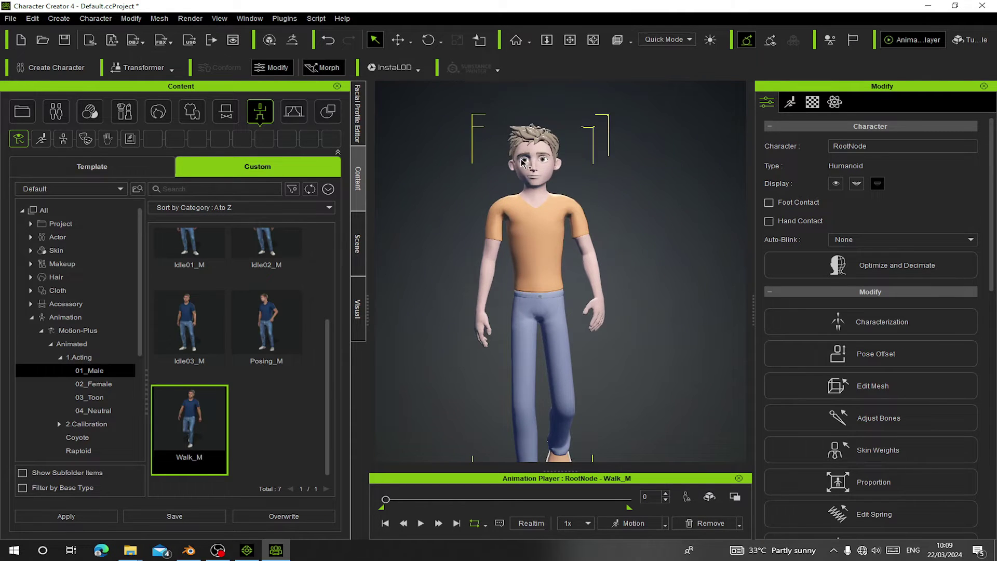
{"action": "middle_click_drag", "start_coordinate": [526, 164], "coordinate": [526, 233]}
{"action": "scroll", "coordinate": [527, 306], "scroll_direction": "up", "scroll_amount": 2}
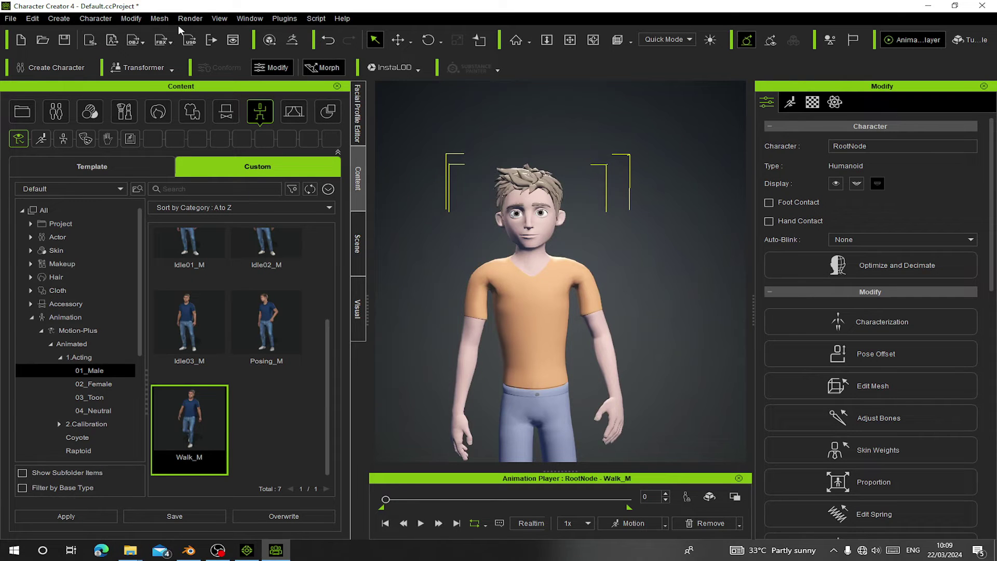
Open the Facial Profile Editor and turn on expression editing for the character.
{"action": "left_click", "coordinate": [358, 104]}
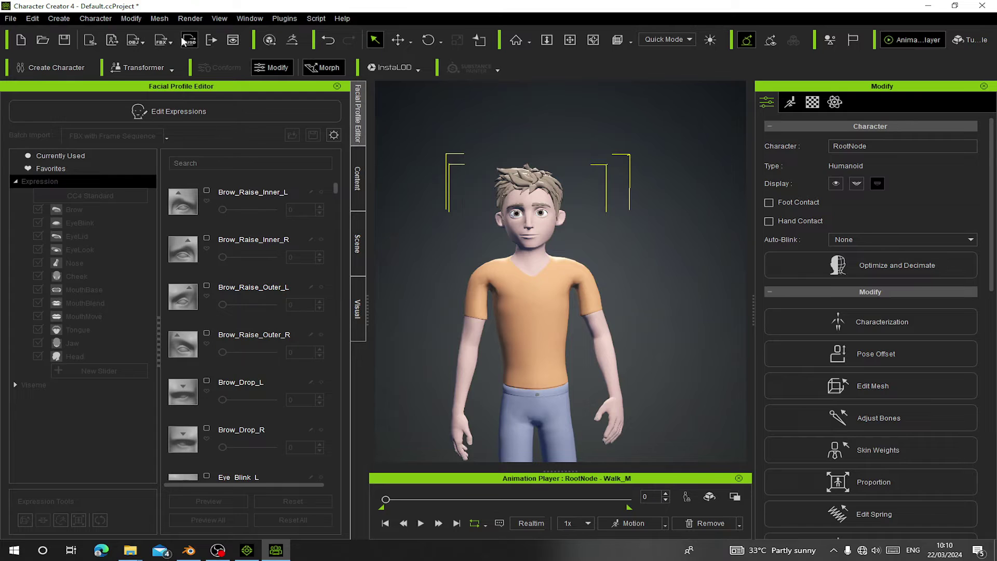
{"action": "left_click", "coordinate": [247, 19]}
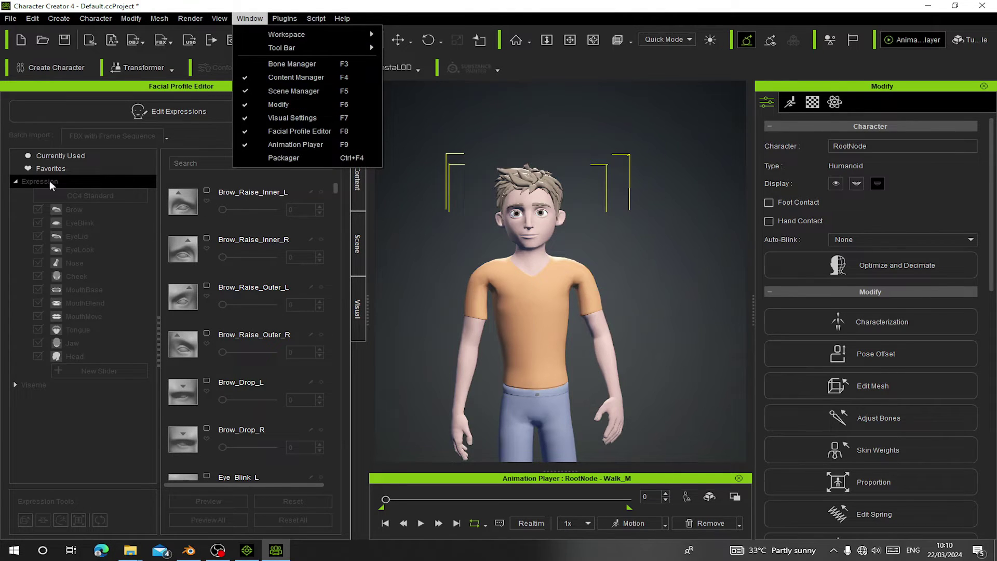
{"action": "left_click", "coordinate": [107, 181]}
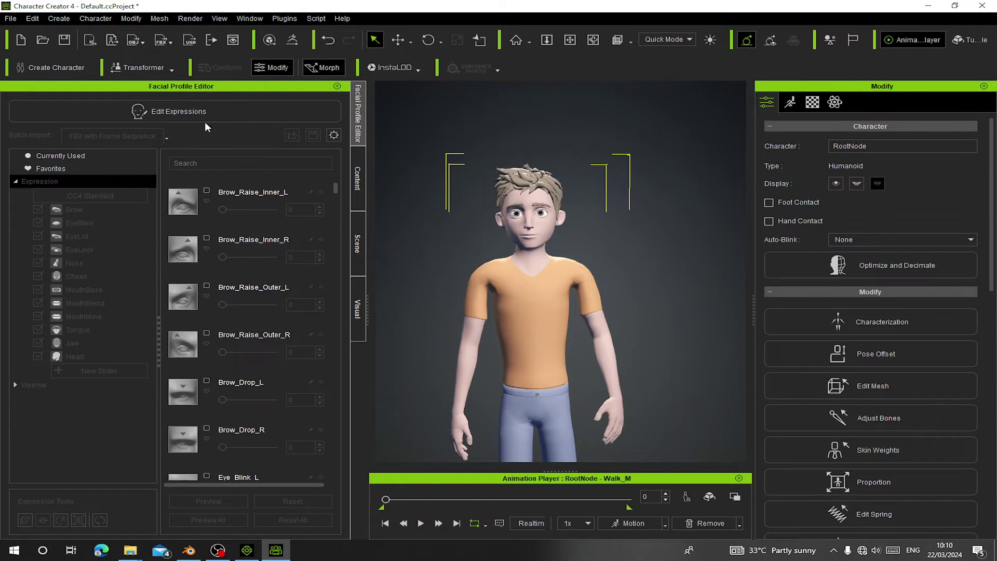
{"action": "left_click", "coordinate": [139, 108]}
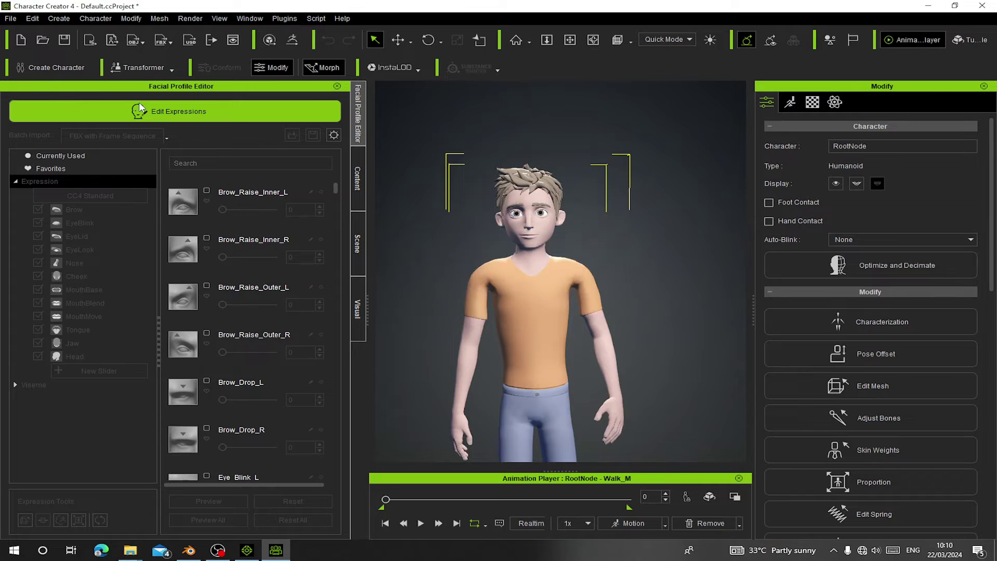
Look through the expression sliders of the EyeBlink, Cheek, Tongue, Head and Brow categories.
{"action": "left_click", "coordinate": [85, 211]}
{"action": "left_click", "coordinate": [81, 223]}
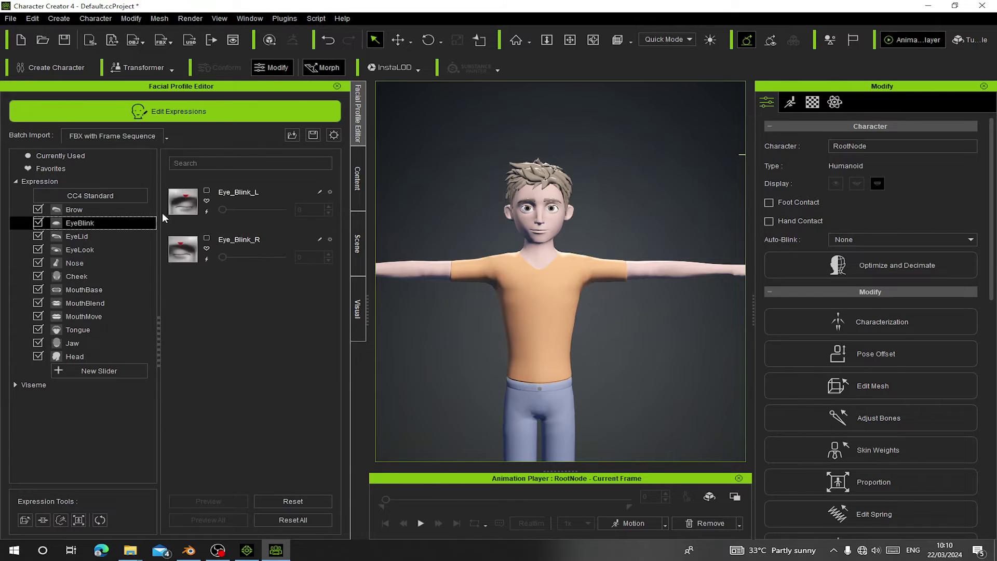
{"action": "left_click", "coordinate": [120, 276]}
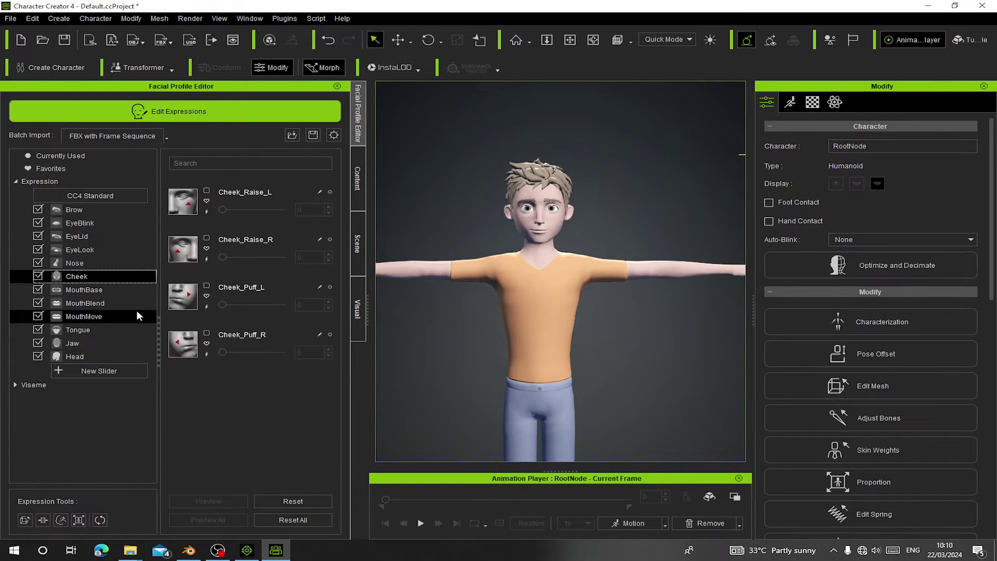
{"action": "left_click", "coordinate": [104, 330]}
{"action": "left_click", "coordinate": [98, 356]}
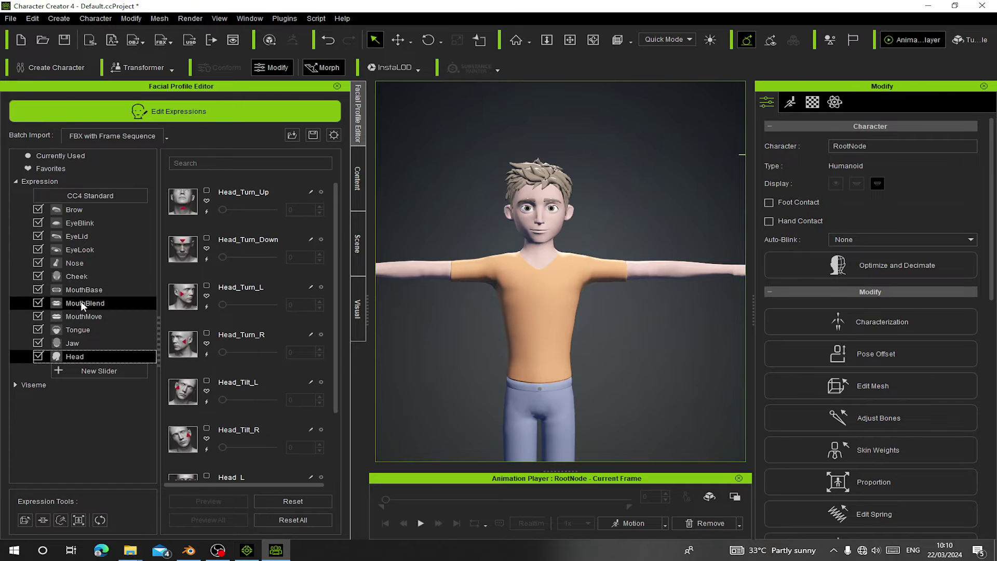
{"action": "left_click", "coordinate": [82, 213]}
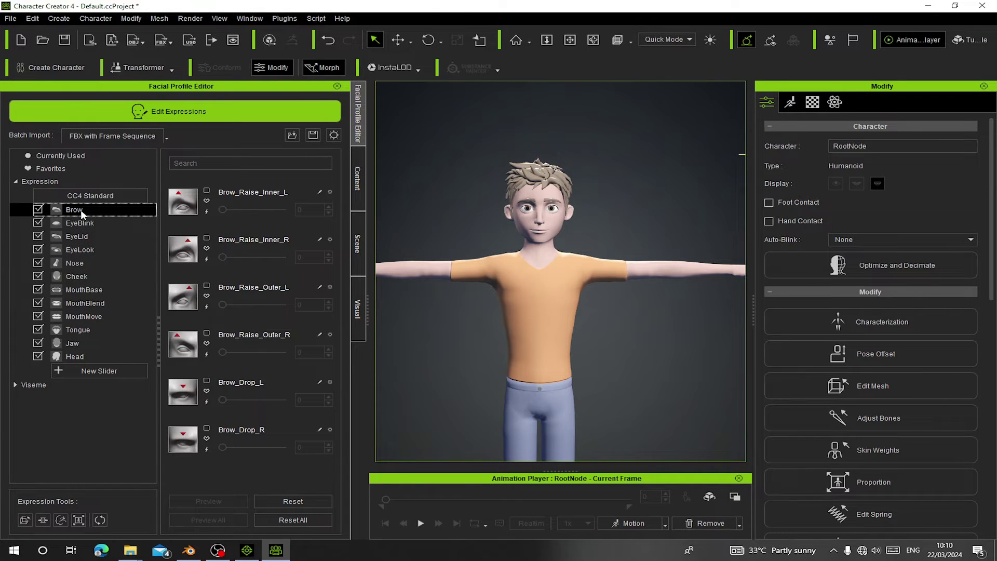
Set the batch import type to FBX File and load ray.fbx from New Folder(1) as the morph source.
{"action": "left_click", "coordinate": [167, 137]}
{"action": "left_click", "coordinate": [167, 154]}
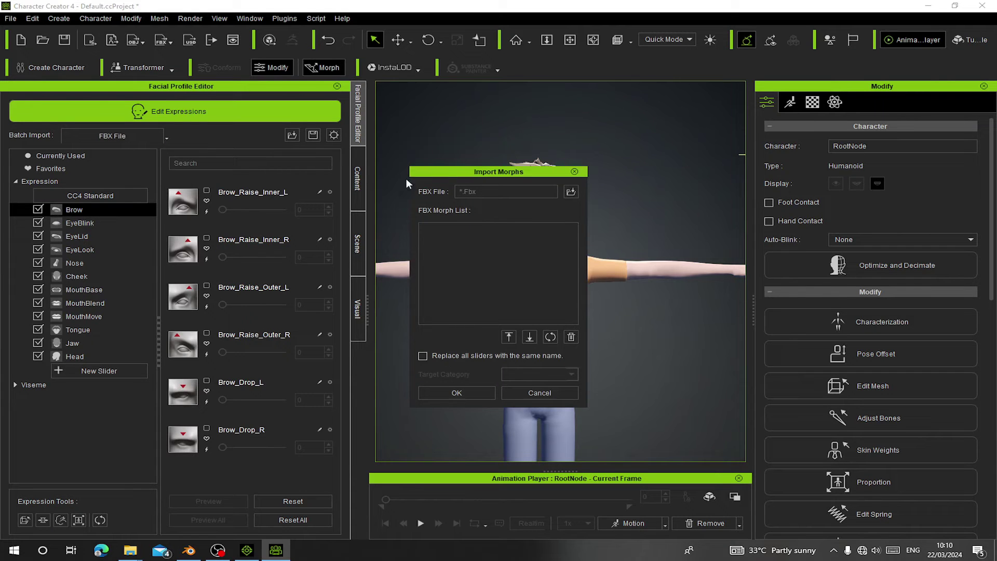
{"action": "left_click", "coordinate": [571, 192]}
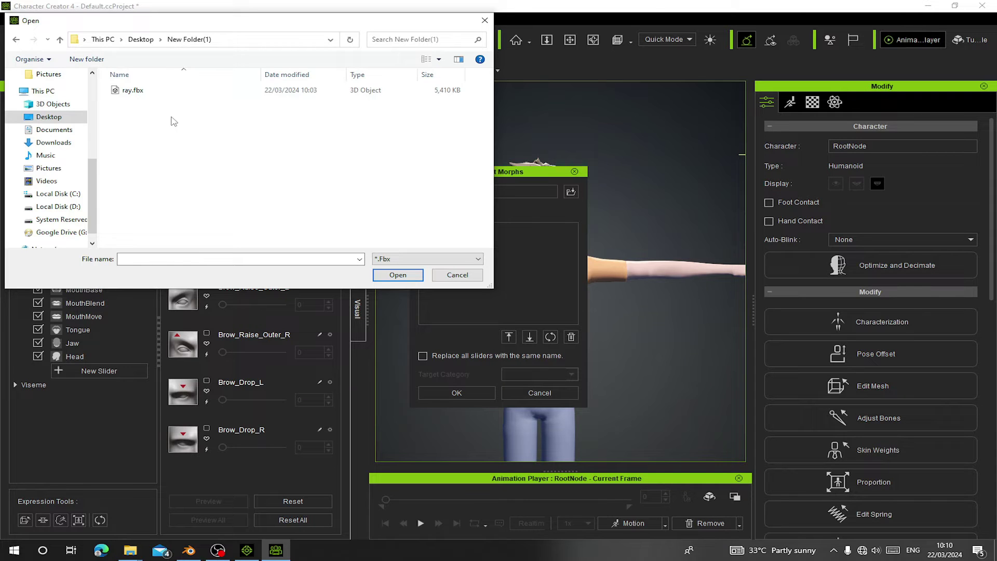
{"action": "double_click", "coordinate": [133, 91]}
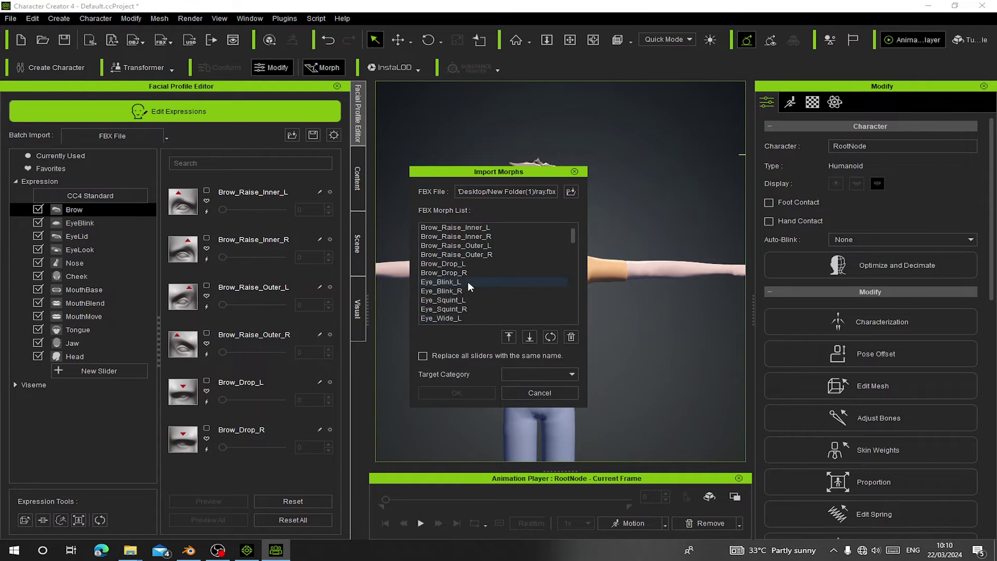
Import the ray.fbx morphs with replacement of all same-named sliders enabled and the target category named s.
{"action": "scroll", "coordinate": [469, 282], "scroll_direction": "down", "scroll_amount": 10}
{"action": "scroll", "coordinate": [469, 282], "scroll_direction": "up", "scroll_amount": 10}
{"action": "scroll", "coordinate": [469, 282], "scroll_direction": "down", "scroll_amount": 15}
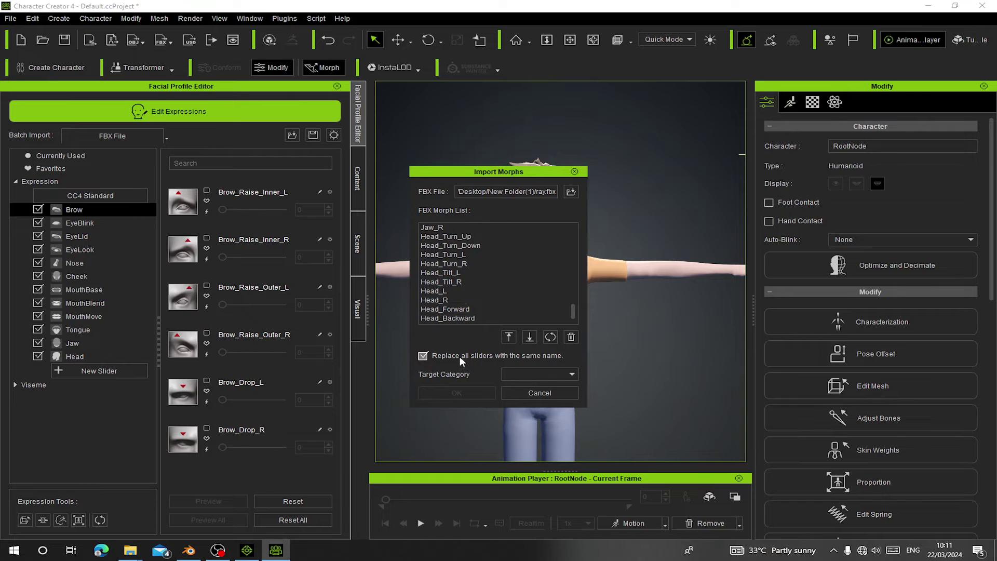
{"action": "scroll", "coordinate": [450, 252], "scroll_direction": "up", "scroll_amount": 5}
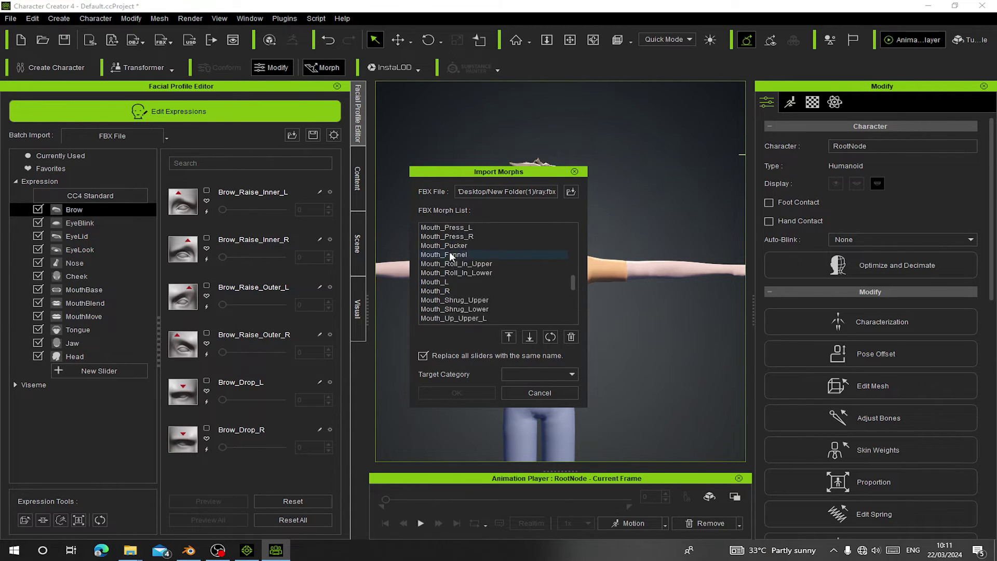
{"action": "scroll", "coordinate": [450, 252], "scroll_direction": "up", "scroll_amount": 1}
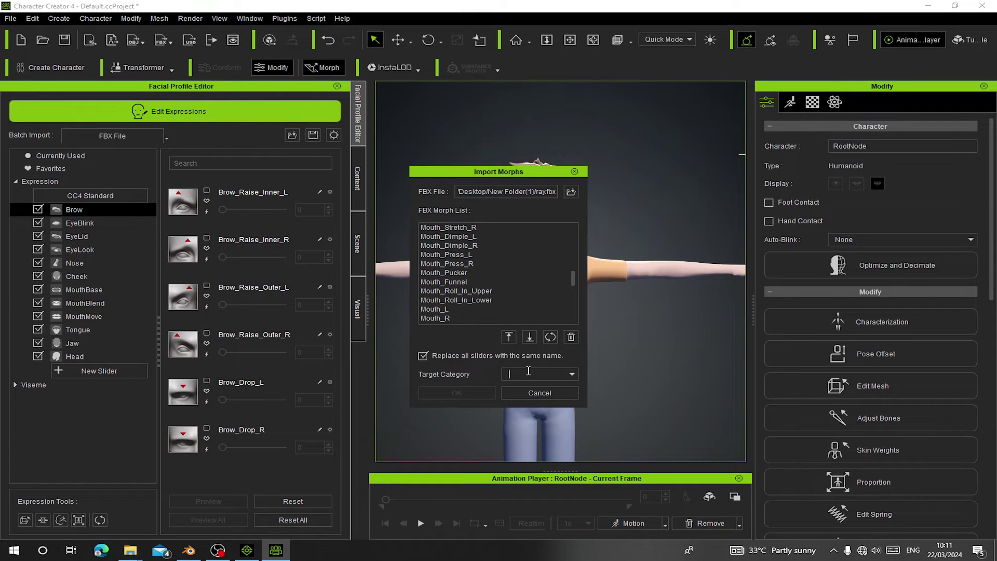
{"action": "type", "text": "s"}
{"action": "scroll", "coordinate": [494, 286], "scroll_direction": "down", "scroll_amount": 6}
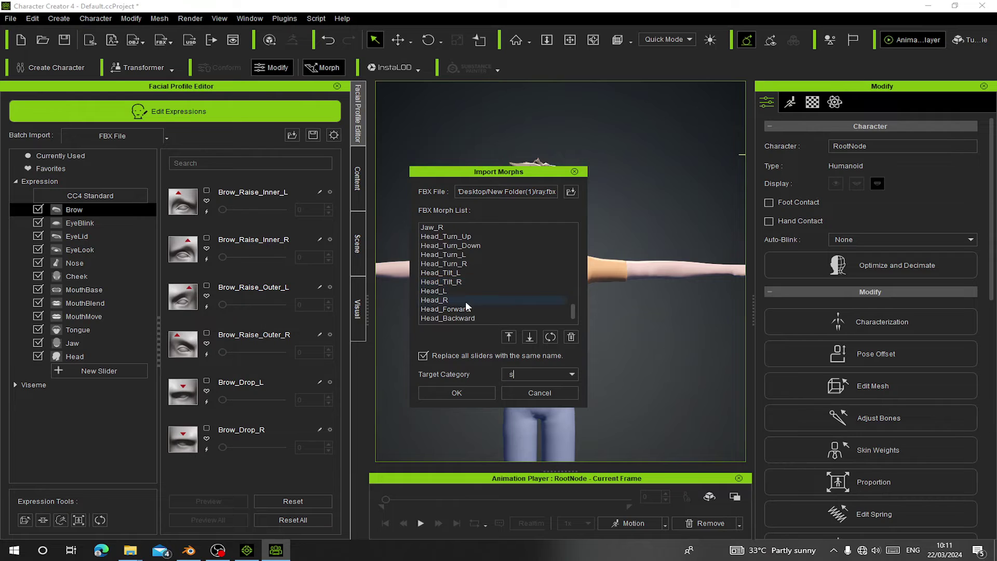
{"action": "left_click", "coordinate": [479, 389]}
Test the Brow_Raise sliders on a close-up of the face and return them to 0.
{"action": "left_click", "coordinate": [92, 210]}
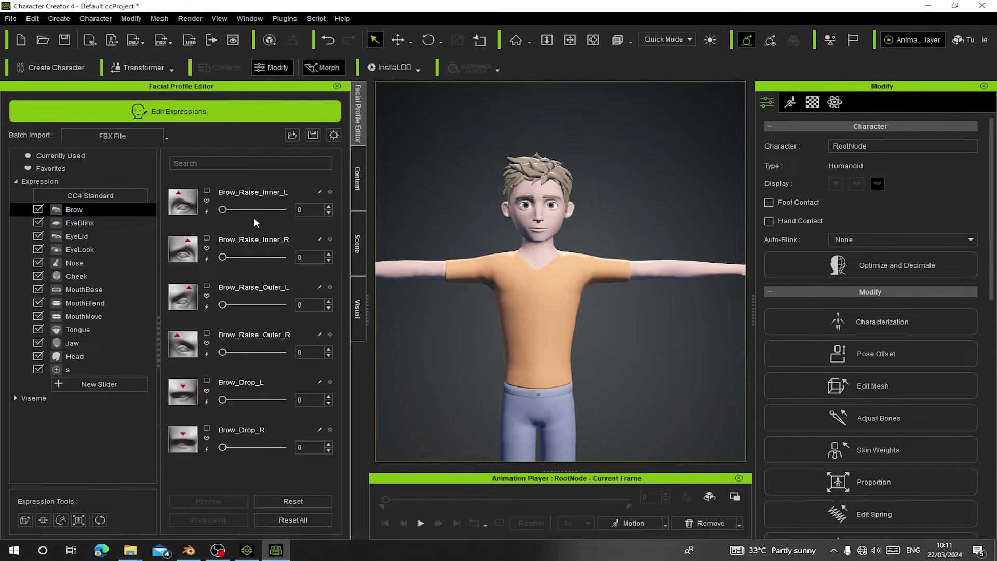
{"action": "mouse_move", "coordinate": [225, 212]}
{"action": "left_mouse_down"}
{"action": "mouse_move", "coordinate": [274, 216]}
{"action": "mouse_move", "coordinate": [222, 213]}
{"action": "left_mouse_up"}
{"action": "scroll", "coordinate": [593, 152], "scroll_direction": "up", "scroll_amount": 5}
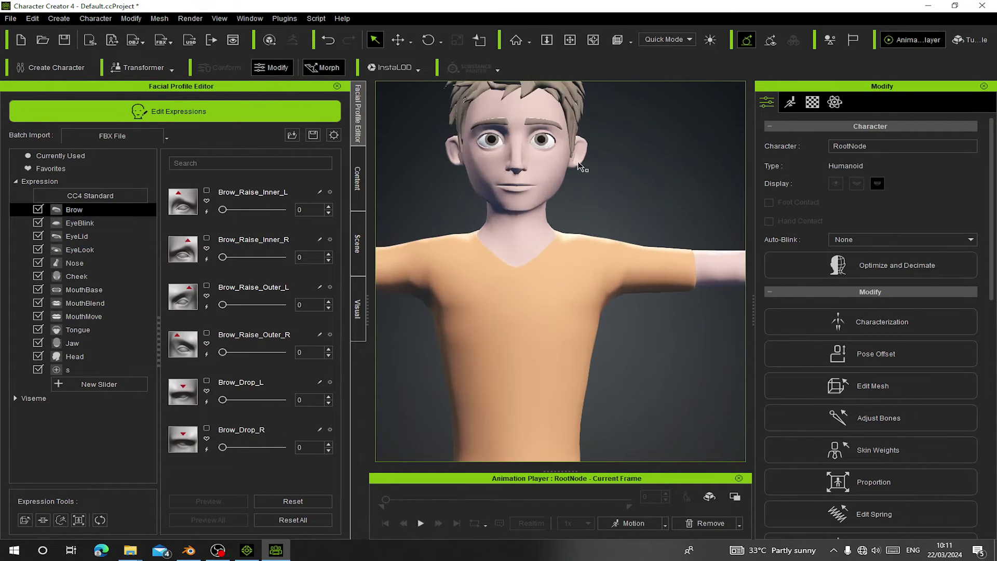
{"action": "middle_click_drag", "start_coordinate": [526, 180], "coordinate": [506, 245]}
{"action": "left_click_drag", "start_coordinate": [222, 257], "coordinate": [253, 257]}
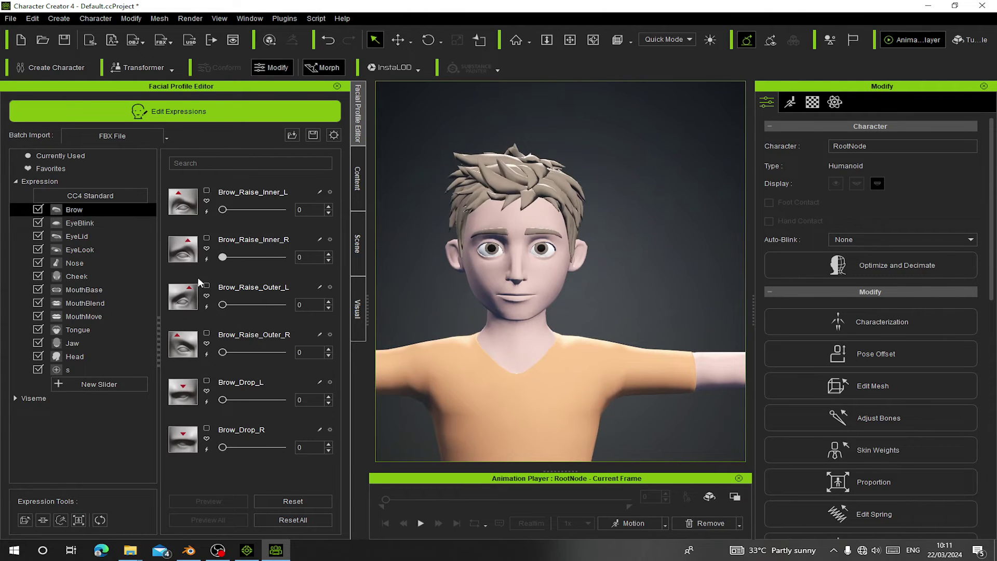
{"action": "key", "text": "ctrl+z"}
{"action": "mouse_move", "coordinate": [225, 354]}
{"action": "left_mouse_down"}
{"action": "mouse_move", "coordinate": [286, 338]}
{"action": "mouse_move", "coordinate": [212, 340]}
{"action": "left_mouse_up"}
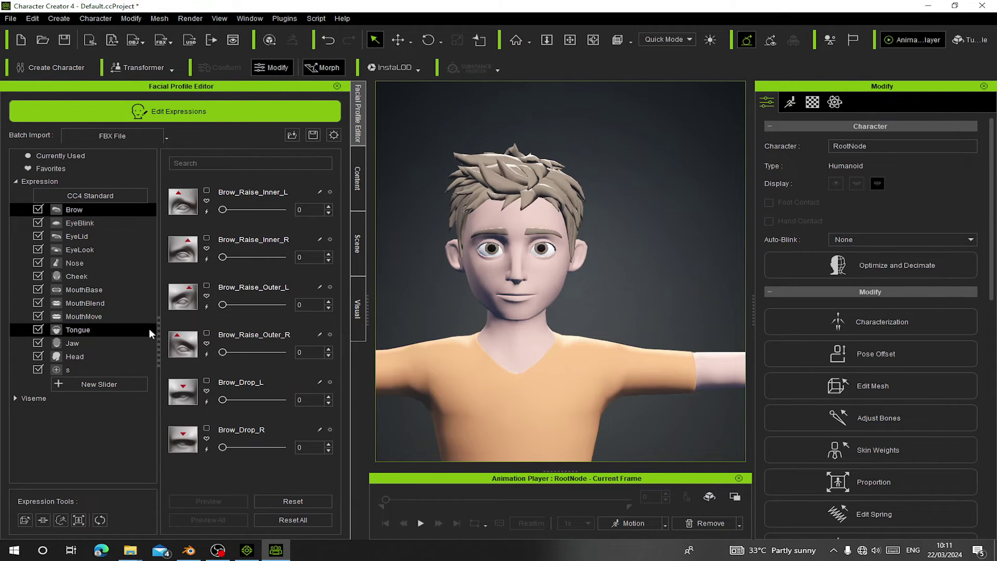
Test the EyeBlink sliders on the face and display the EyeLid sliders.
{"action": "left_click", "coordinate": [80, 224]}
{"action": "left_click_drag", "start_coordinate": [223, 209], "coordinate": [156, 271]}
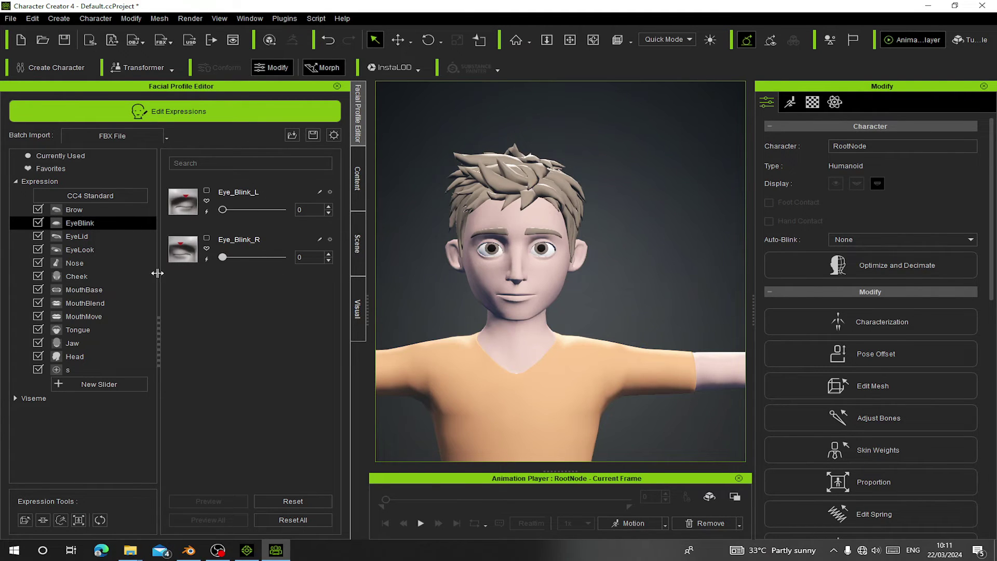
{"action": "left_click", "coordinate": [91, 232]}
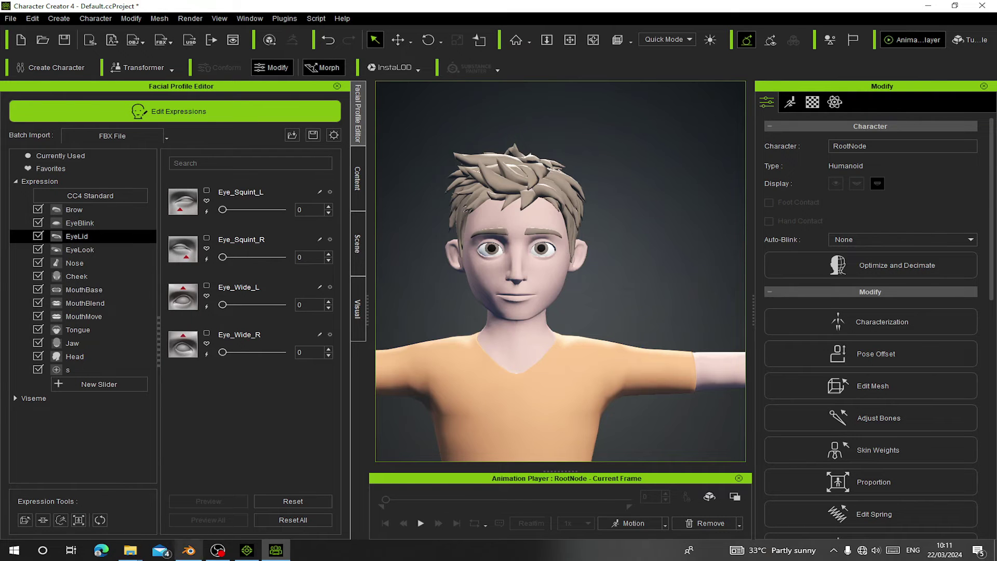
Switch to Blender and select the RIHT head mesh with the face in close view.
{"action": "left_click", "coordinate": [190, 551]}
{"action": "scroll", "coordinate": [397, 258], "scroll_direction": "down", "scroll_amount": 1}
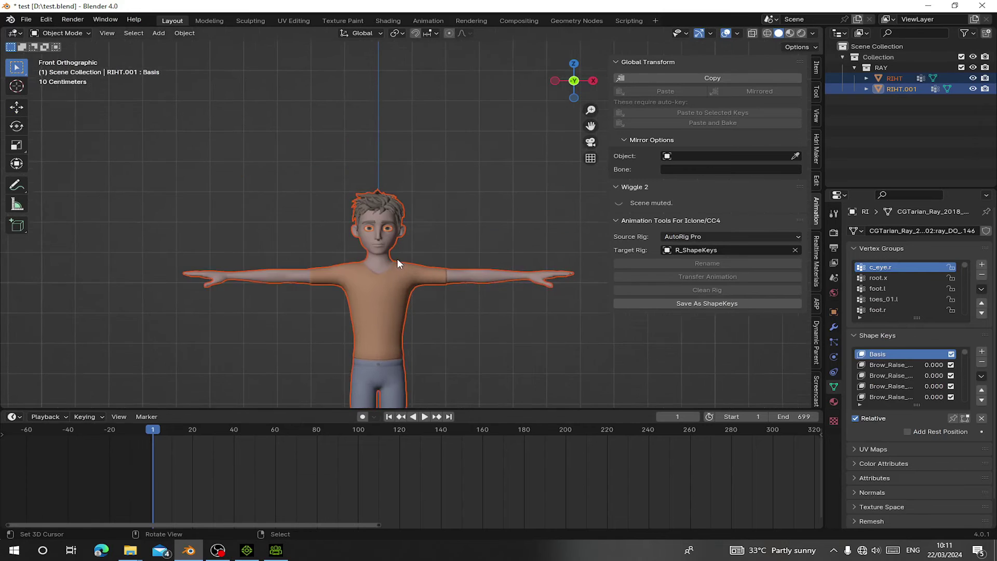
{"action": "scroll", "coordinate": [397, 257], "scroll_direction": "up", "scroll_amount": 6}
{"action": "left_click", "coordinate": [373, 266]}
{"action": "scroll", "coordinate": [373, 266], "scroll_direction": "up", "scroll_amount": 2}
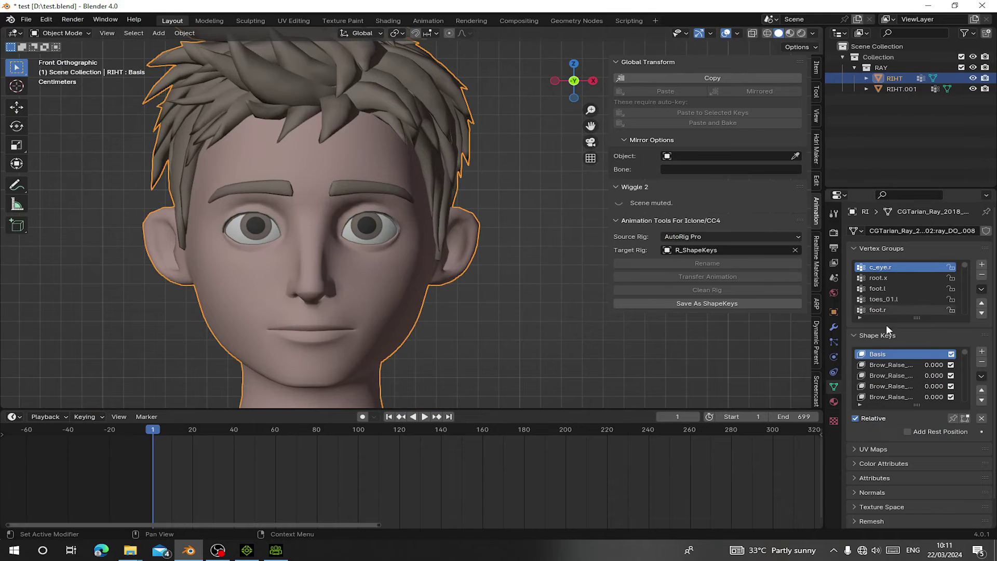
Filter the head's shape keys by "bli" and set the Eye_Blink_L value to 1.
{"action": "left_click", "coordinate": [899, 381]}
{"action": "scroll", "coordinate": [898, 381], "scroll_direction": "down", "scroll_amount": 6}
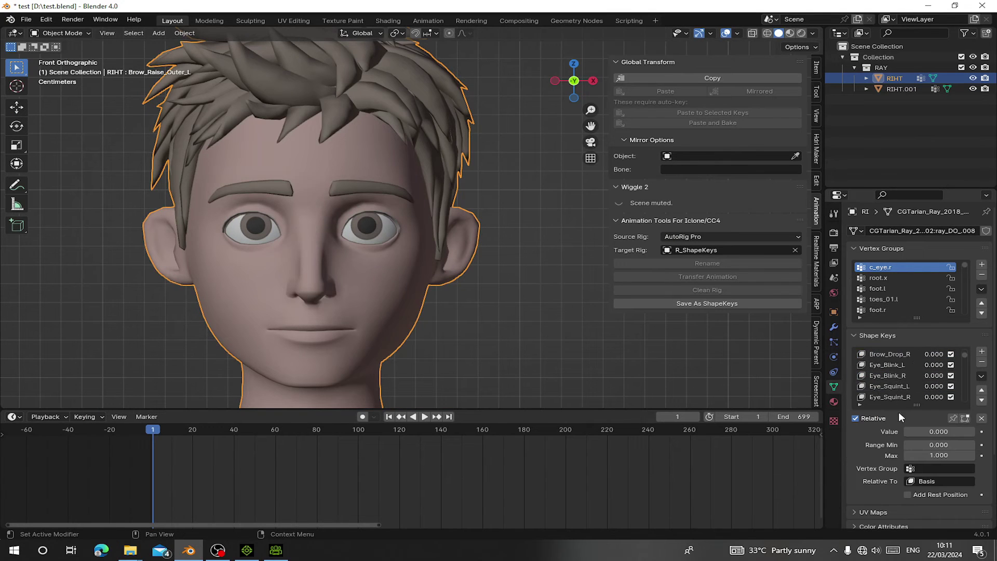
{"action": "left_click", "coordinate": [863, 406]}
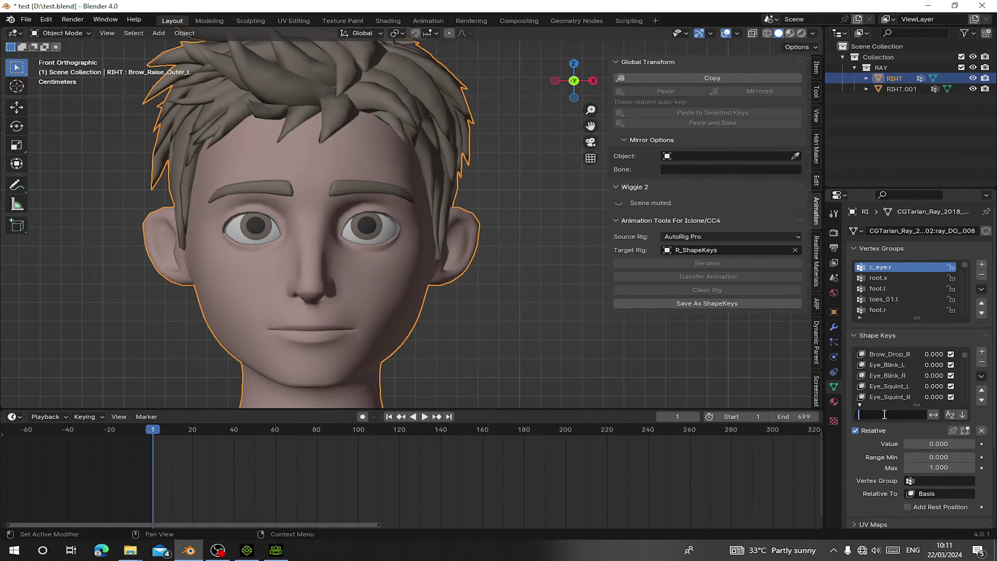
{"action": "type", "text": "b"}
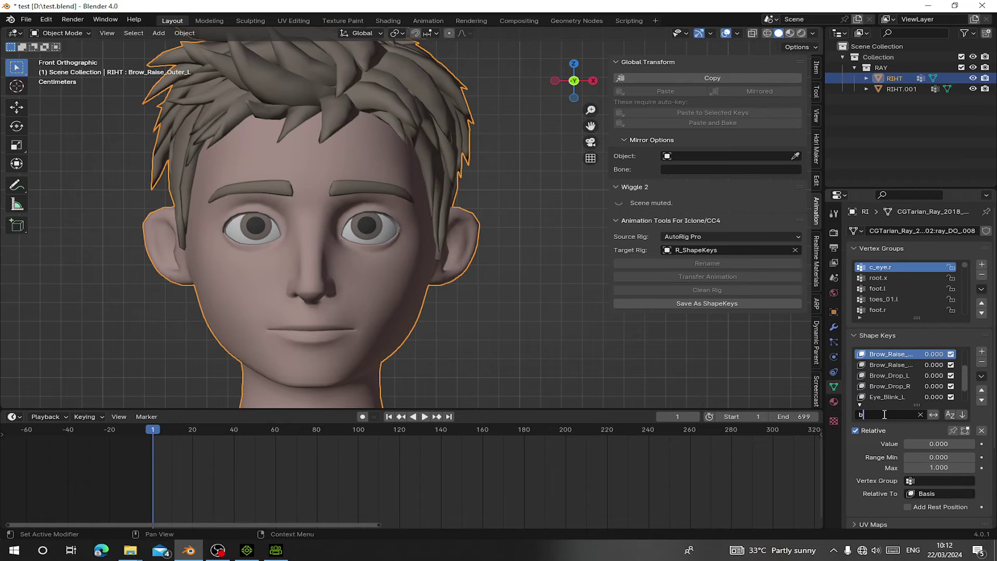
{"action": "type", "text": "li"}
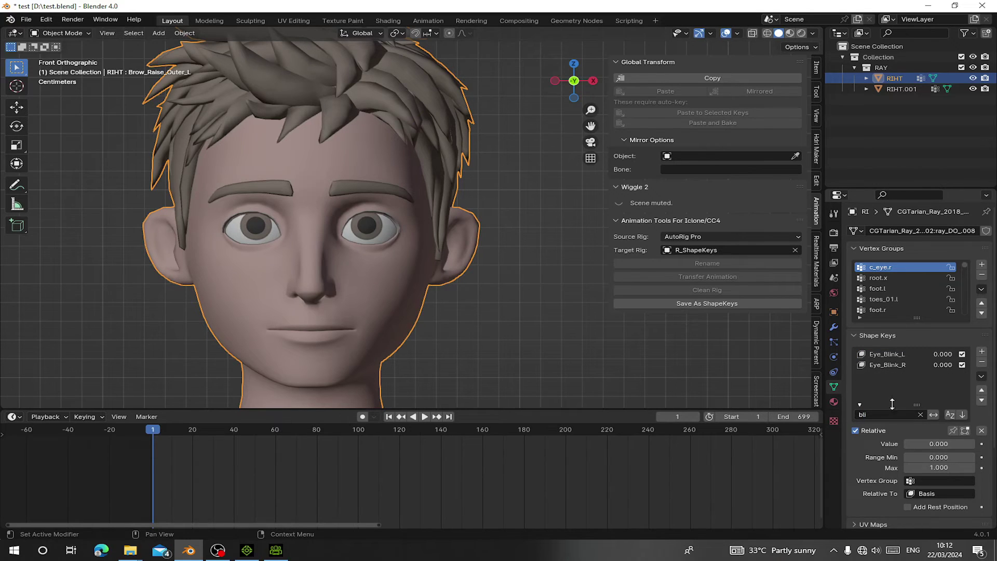
{"action": "left_click", "coordinate": [895, 354]}
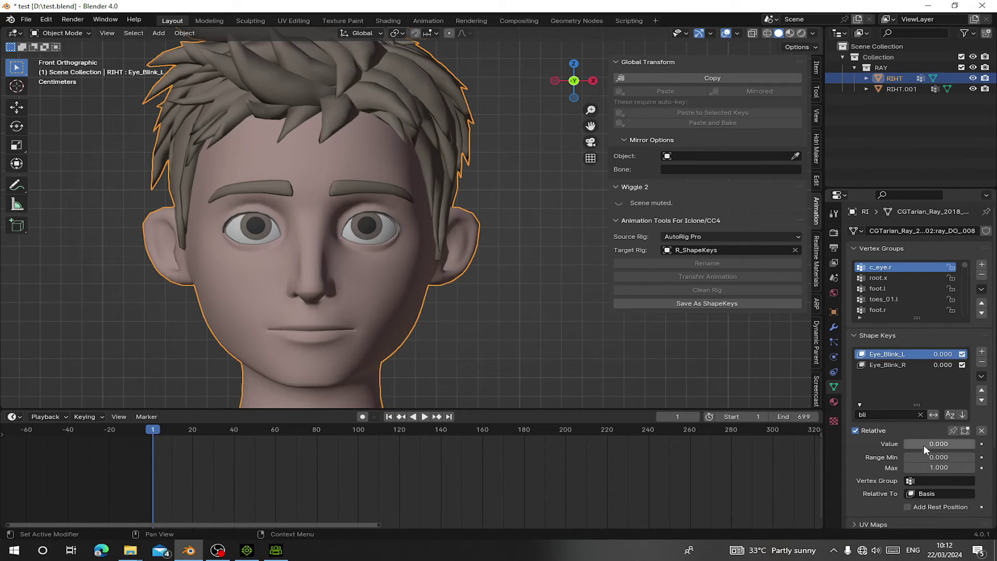
{"action": "left_click_drag", "start_coordinate": [924, 444], "coordinate": [966, 444]}
Enter Sculpt Mode on the head mesh with a brush radius of 86 px and Eye_Blink_L as the active shape key.
{"action": "scroll", "coordinate": [297, 196], "scroll_direction": "up", "scroll_amount": 5}
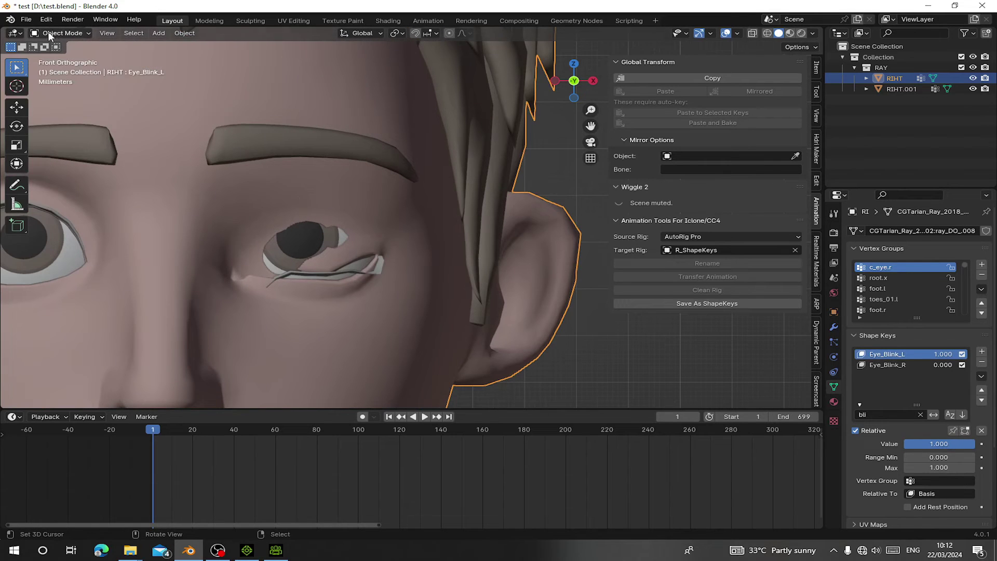
{"action": "left_click", "coordinate": [61, 33]}
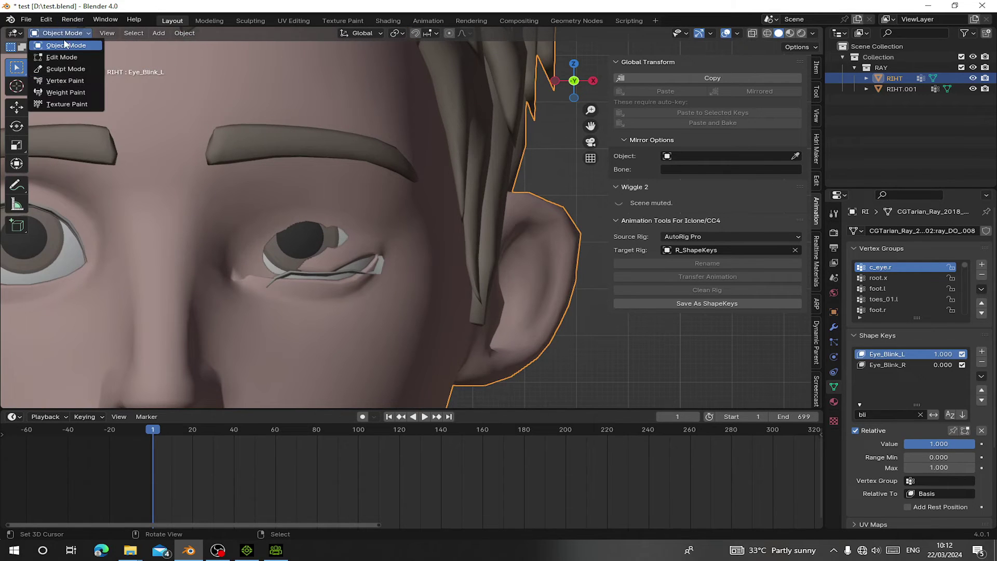
{"action": "left_click", "coordinate": [65, 68]}
{"action": "key", "text": "KP_1"}
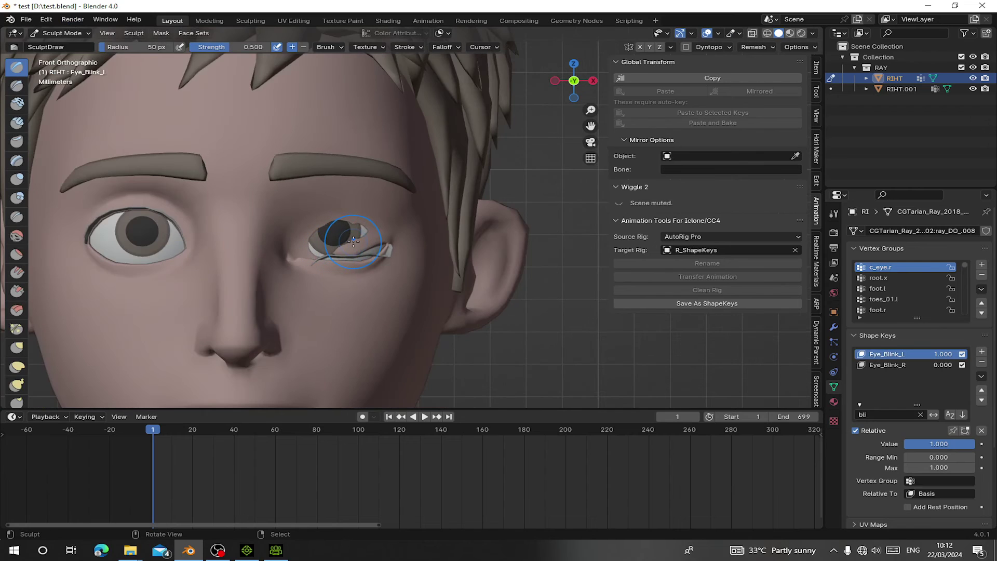
{"action": "key", "text": "f"}
{"action": "left_click", "coordinate": [384, 259]}
{"action": "mouse_move", "coordinate": [384, 259]}
{"action": "middle_mouse_down"}
{"action": "mouse_move", "coordinate": [314, 278]}
{"action": "mouse_move", "coordinate": [365, 257]}
{"action": "mouse_move", "coordinate": [333, 238]}
{"action": "middle_mouse_up"}
{"action": "scroll", "coordinate": [314, 277], "scroll_direction": "up", "scroll_amount": 2}
{"action": "left_click", "coordinate": [878, 366]}
{"action": "left_click", "coordinate": [890, 356]}
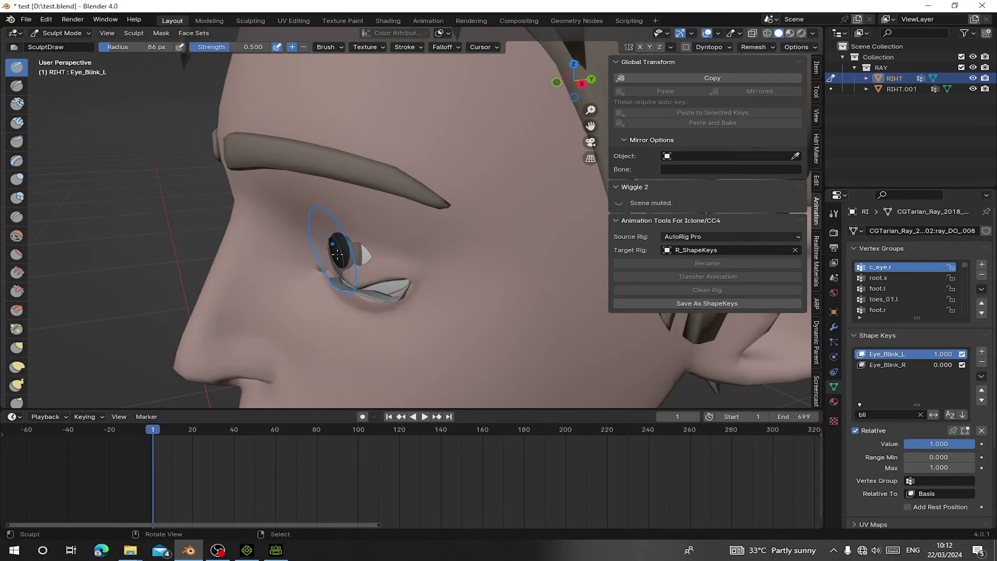
Pull the upper eyelid over the exposed left eyeball with the Grab brush in the Eye_Blink_L shape key.
{"action": "left_click_drag", "start_coordinate": [356, 263], "coordinate": [339, 255]}
{"action": "key", "text": "g"}
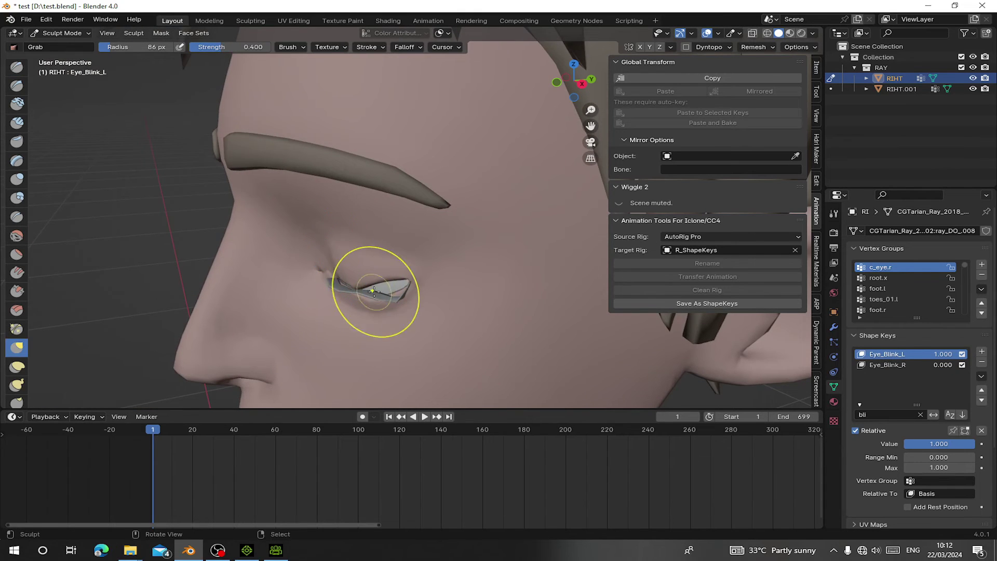
{"action": "middle_click_drag", "start_coordinate": [374, 292], "coordinate": [415, 295]}
{"action": "left_click_drag", "start_coordinate": [342, 307], "coordinate": [317, 317]}
{"action": "mouse_move", "coordinate": [320, 312]}
{"action": "middle_mouse_down"}
{"action": "mouse_move", "coordinate": [334, 300]}
{"action": "mouse_move", "coordinate": [294, 291]}
{"action": "middle_mouse_up"}
{"action": "left_click_drag", "start_coordinate": [379, 253], "coordinate": [387, 251]}
Smooth the closed left eyelid and refine its shape with the Grab brush at a 127 px radius.
{"action": "mouse_move", "coordinate": [390, 249]}
{"action": "middle_mouse_down"}
{"action": "mouse_move", "coordinate": [434, 244]}
{"action": "mouse_move", "coordinate": [364, 260]}
{"action": "middle_mouse_up"}
{"action": "scroll", "coordinate": [287, 286], "scroll_direction": "up", "scroll_amount": 3}
{"action": "middle_click_drag", "start_coordinate": [287, 286], "coordinate": [245, 283]}
{"action": "key", "text": "shift+s"}
{"action": "left_click_drag", "start_coordinate": [239, 280], "coordinate": [311, 285]}
{"action": "mouse_move", "coordinate": [312, 285]}
{"action": "middle_mouse_down"}
{"action": "mouse_move", "coordinate": [431, 250]}
{"action": "mouse_move", "coordinate": [440, 278]}
{"action": "mouse_move", "coordinate": [403, 243]}
{"action": "middle_mouse_up"}
{"action": "key", "text": "g"}
{"action": "left_click_drag", "start_coordinate": [375, 250], "coordinate": [395, 263]}
{"action": "scroll", "coordinate": [425, 281], "scroll_direction": "down", "scroll_amount": 4}
{"action": "mouse_move", "coordinate": [426, 281]}
{"action": "middle_mouse_down"}
{"action": "mouse_move", "coordinate": [435, 261]}
{"action": "mouse_move", "coordinate": [356, 267]}
{"action": "mouse_move", "coordinate": [485, 272]}
{"action": "mouse_move", "coordinate": [400, 276]}
{"action": "middle_mouse_up"}
{"action": "scroll", "coordinate": [485, 272], "scroll_direction": "down", "scroll_amount": 3}
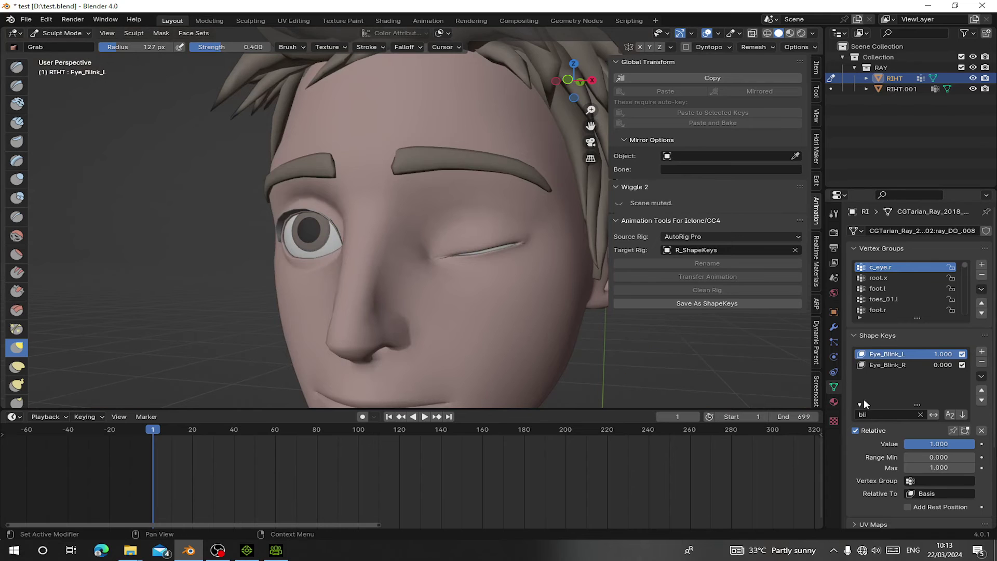
Return Eye_Blink_L to 0 and set the Eye_Blink_R shape key to 1.
{"action": "left_click_drag", "start_coordinate": [918, 444], "coordinate": [976, 445]}
{"action": "left_click", "coordinate": [914, 365]}
{"action": "scroll", "coordinate": [322, 234], "scroll_direction": "up", "scroll_amount": 3}
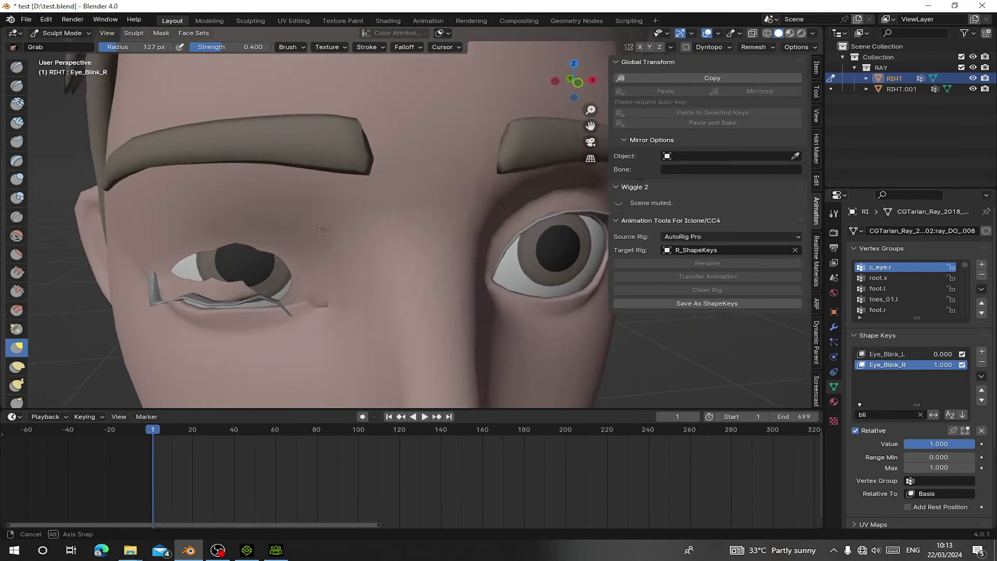
Sculpt the right eyelid closed over the eyeball with the Grab brush in the Eye_Blink_R shape key.
{"action": "middle_click_drag", "start_coordinate": [322, 234], "coordinate": [192, 233]}
{"action": "left_click_drag", "start_coordinate": [229, 242], "coordinate": [216, 268]}
{"action": "mouse_move", "coordinate": [215, 263]}
{"action": "middle_mouse_down"}
{"action": "mouse_move", "coordinate": [280, 260]}
{"action": "mouse_move", "coordinate": [265, 260]}
{"action": "middle_mouse_up"}
{"action": "mouse_move", "coordinate": [171, 256]}
{"action": "left_mouse_down"}
{"action": "mouse_move", "coordinate": [130, 252]}
{"action": "mouse_move", "coordinate": [143, 254]}
{"action": "left_mouse_up"}
{"action": "left_click_drag", "start_coordinate": [231, 278], "coordinate": [229, 264]}
{"action": "mouse_move", "coordinate": [228, 264]}
{"action": "middle_mouse_down"}
{"action": "mouse_move", "coordinate": [289, 296]}
{"action": "mouse_move", "coordinate": [394, 267]}
{"action": "middle_mouse_up"}
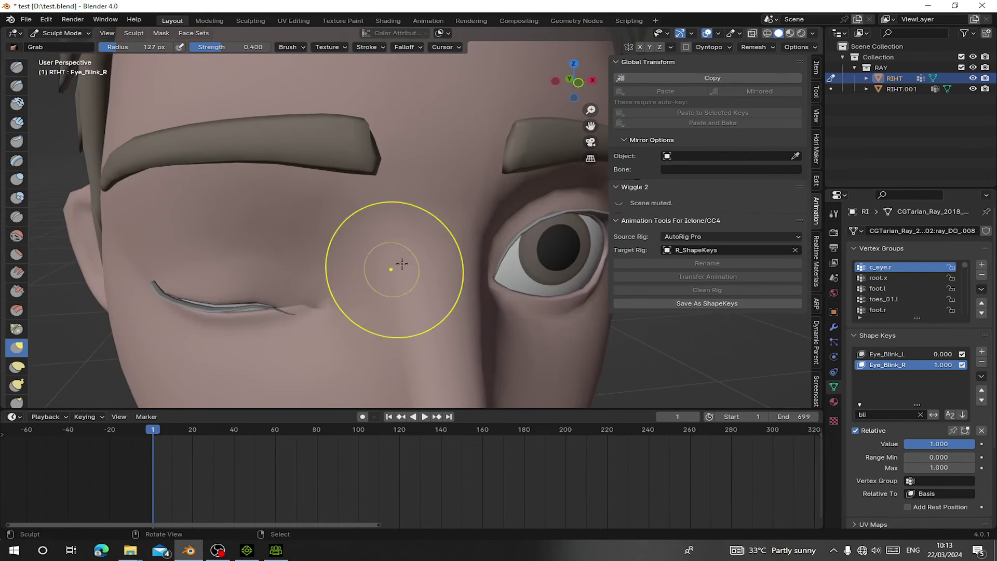
{"action": "scroll", "coordinate": [394, 267], "scroll_direction": "down", "scroll_amount": 3}
Return Eye_Blink_R to 0, clear the shape key filter and make Basis the active shape key.
{"action": "left_click_drag", "start_coordinate": [951, 444], "coordinate": [907, 443]}
{"action": "left_click", "coordinate": [920, 415]}
{"action": "left_click", "coordinate": [901, 354]}
Return to Object Mode and select all the character's meshes.
{"action": "scroll", "coordinate": [468, 234], "scroll_direction": "down", "scroll_amount": 5}
{"action": "left_click", "coordinate": [60, 33]}
{"action": "left_click", "coordinate": [66, 45]}
{"action": "key", "text": "a"}
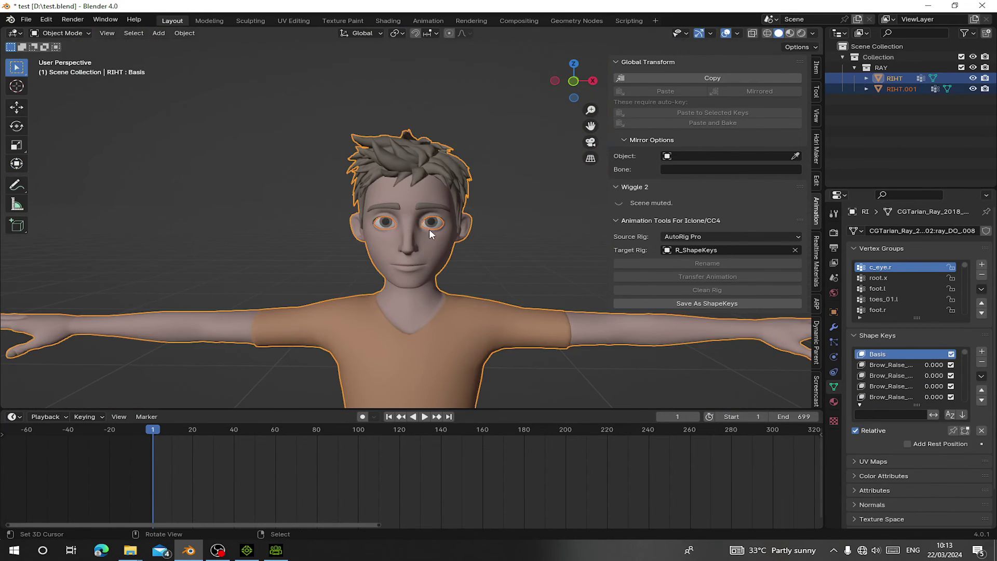
Export the character meshes in FBX format, overwriting ray.fbx in New Folder(1).
{"action": "left_click", "coordinate": [26, 20]}
{"action": "mouse_move", "coordinate": [127, 182]}
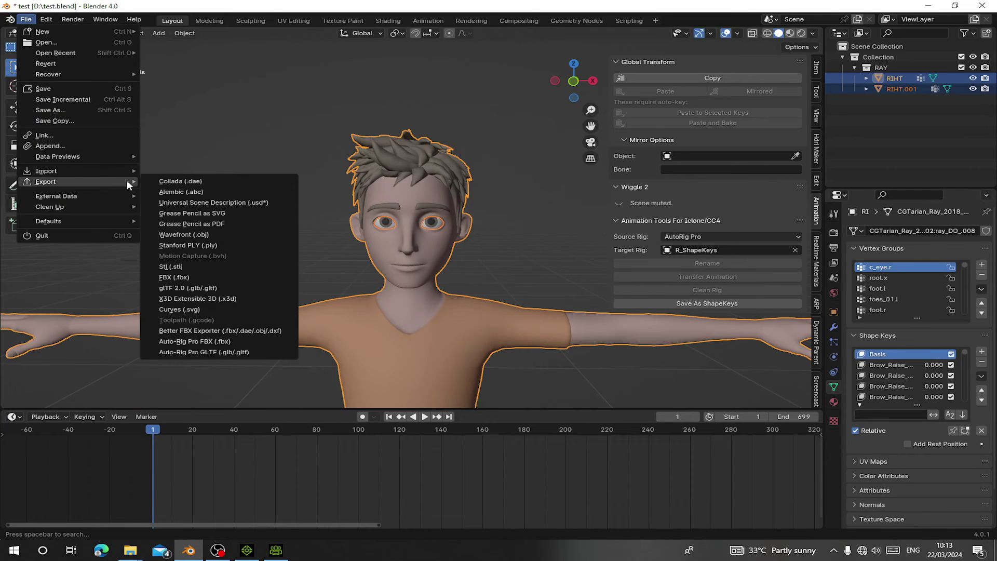
{"action": "left_click", "coordinate": [204, 277]}
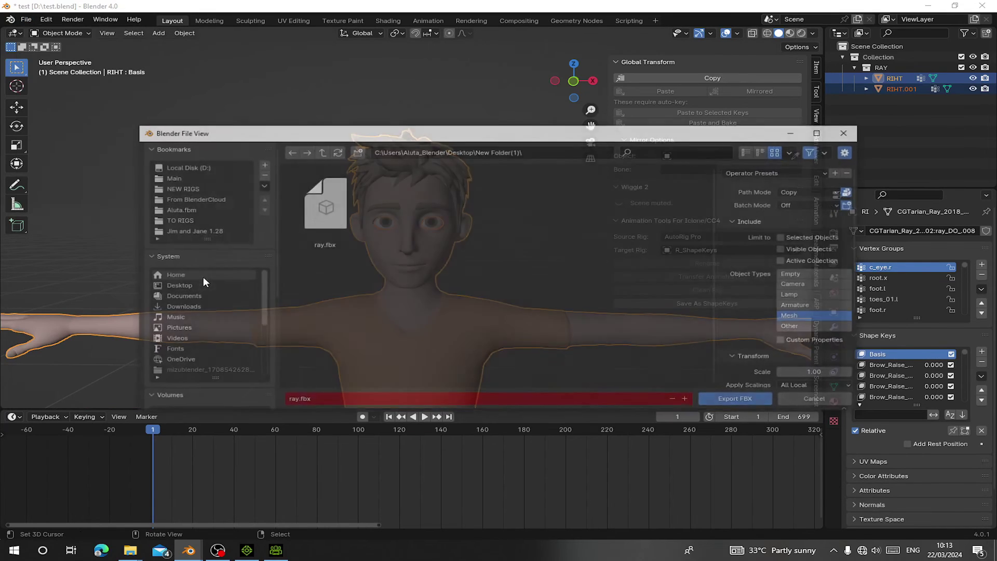
{"action": "scroll", "coordinate": [787, 324], "scroll_direction": "down", "scroll_amount": 4}
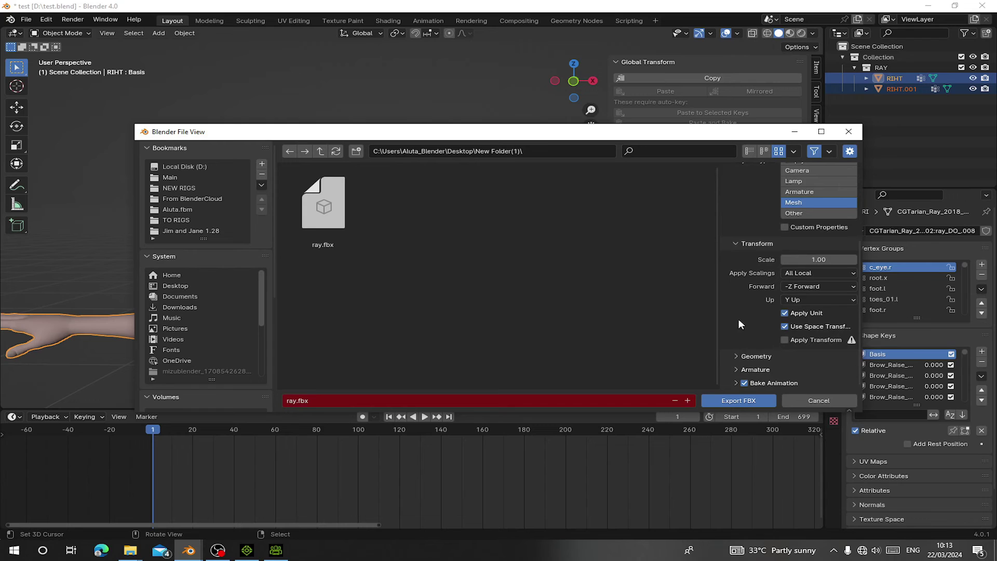
{"action": "left_click", "coordinate": [739, 355]}
{"action": "scroll", "coordinate": [790, 338], "scroll_direction": "down", "scroll_amount": 4}
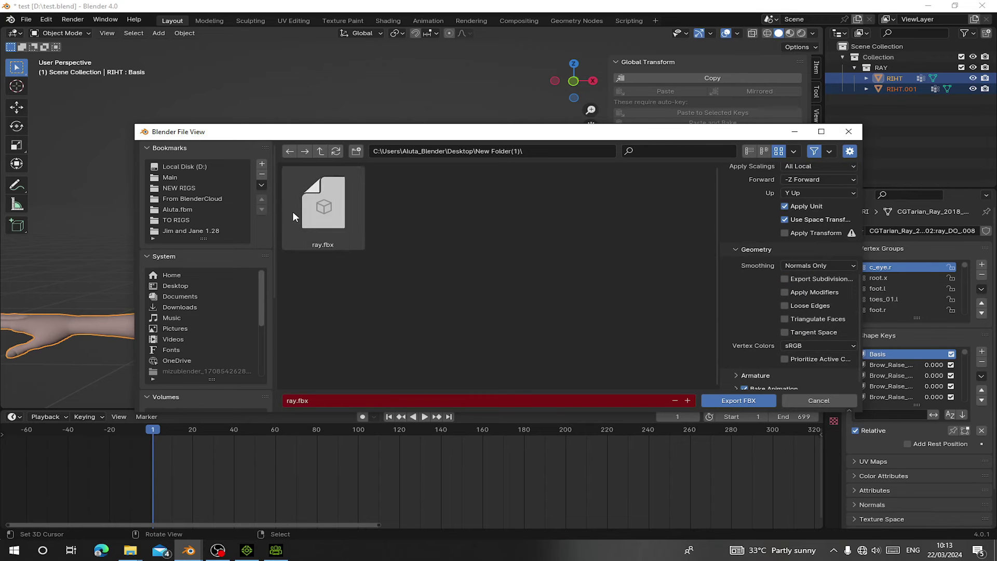
{"action": "left_click", "coordinate": [734, 398]}
{"action": "scroll", "coordinate": [386, 262], "scroll_direction": "down", "scroll_amount": 4}
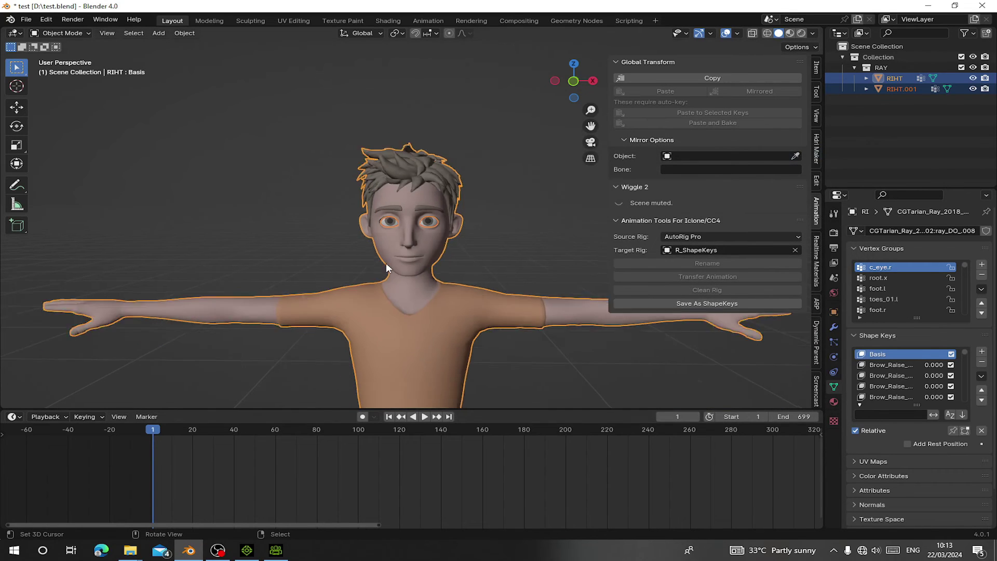
Switch to Character Creator and test the EyeBlink, EyeLid, Jaw and Head expression sliders, finishing on the Cheek sliders.
{"action": "left_click", "coordinate": [276, 549]}
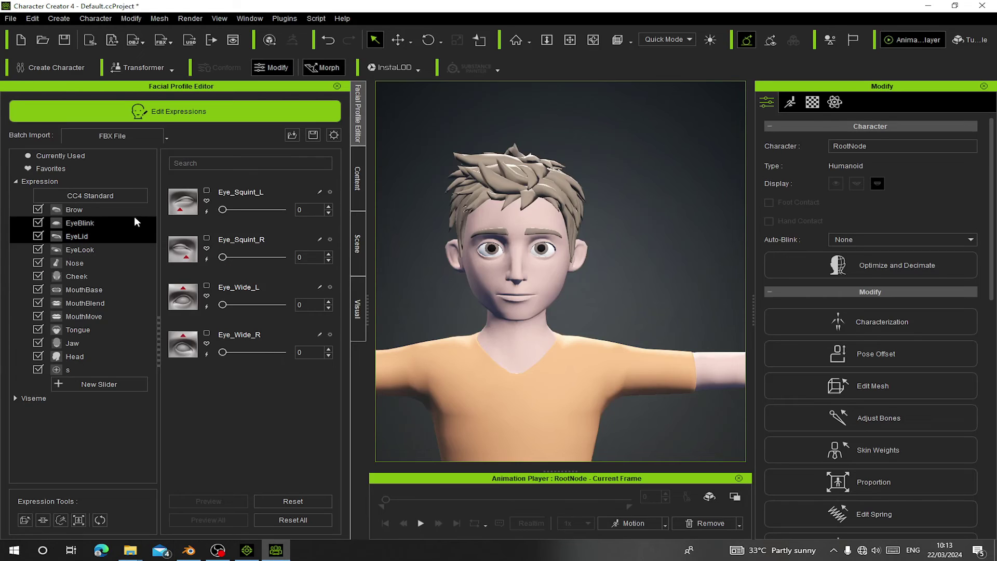
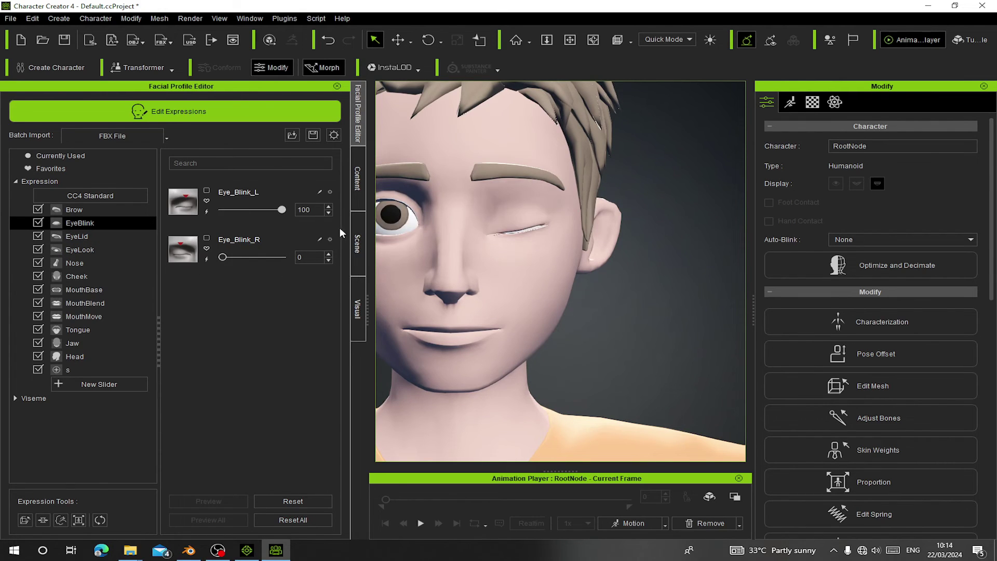
{"action": "left_click", "coordinate": [77, 235]}
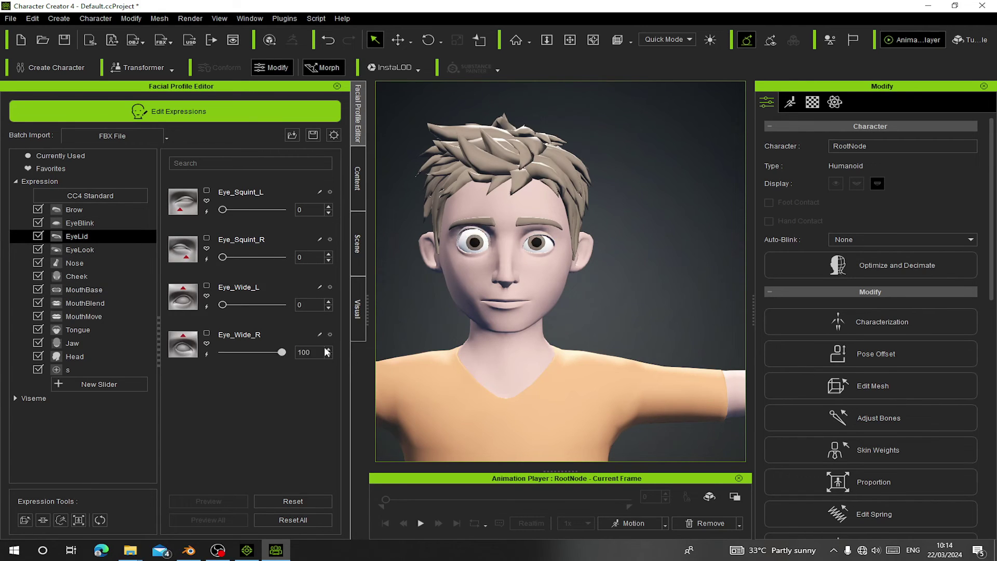
{"action": "left_click", "coordinate": [99, 304]}
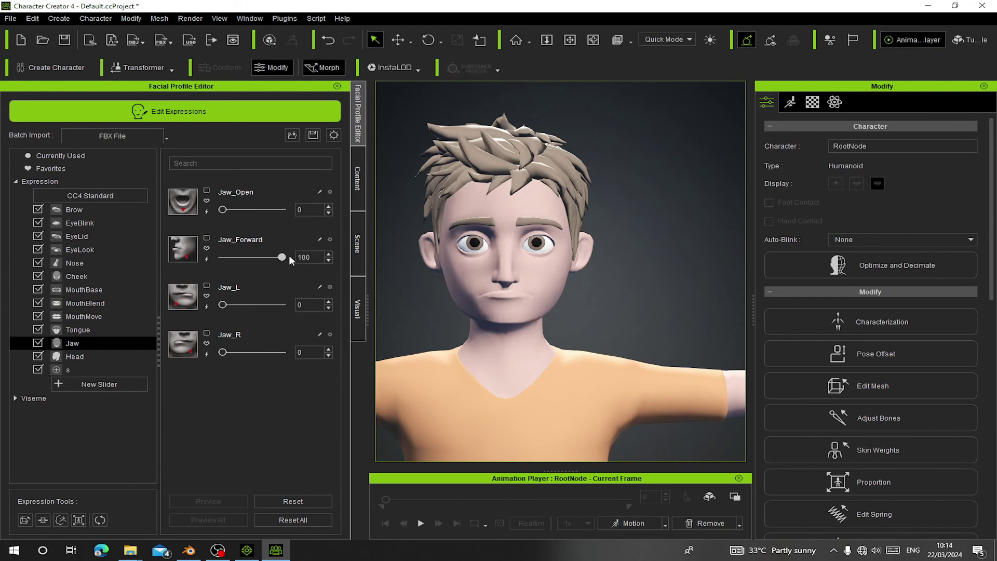
{"action": "left_click", "coordinate": [74, 357]}
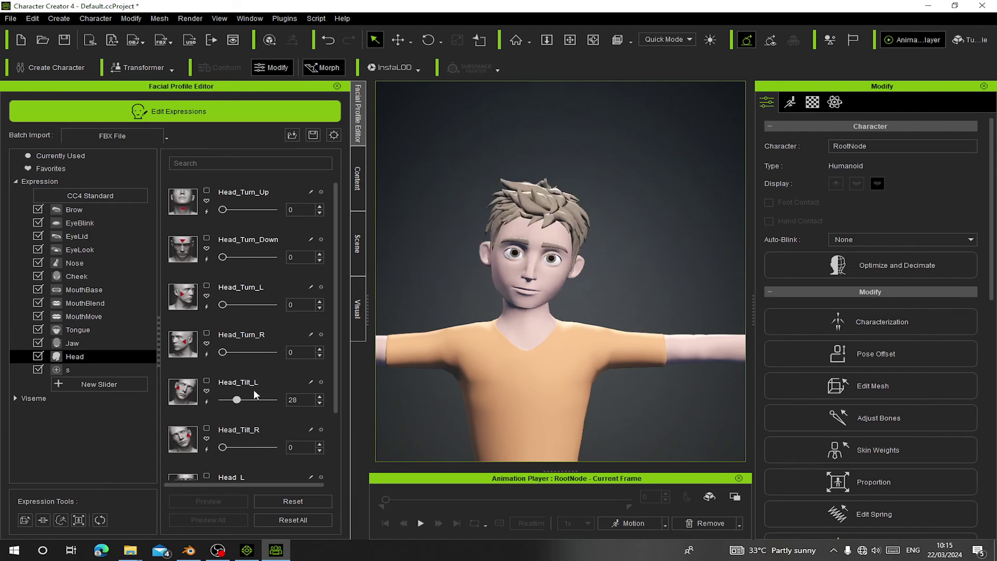
{"action": "scroll", "coordinate": [208, 413], "scroll_direction": "down", "scroll_amount": 3}
{"action": "left_click", "coordinate": [76, 276]}
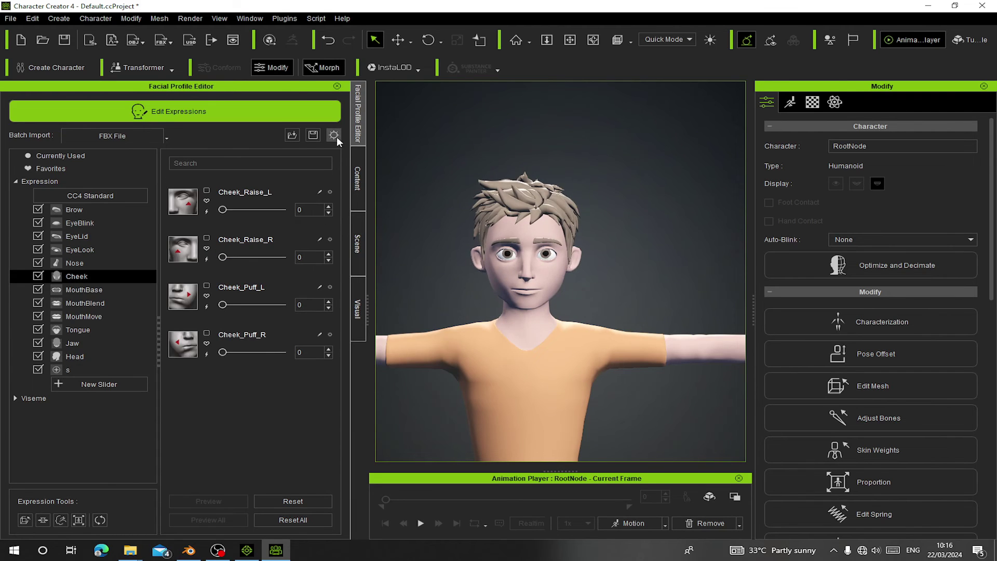
Play the Idle01_M and Idle01_F acting motions on the character and examine how the body and face move.
{"action": "left_click", "coordinate": [357, 166]}
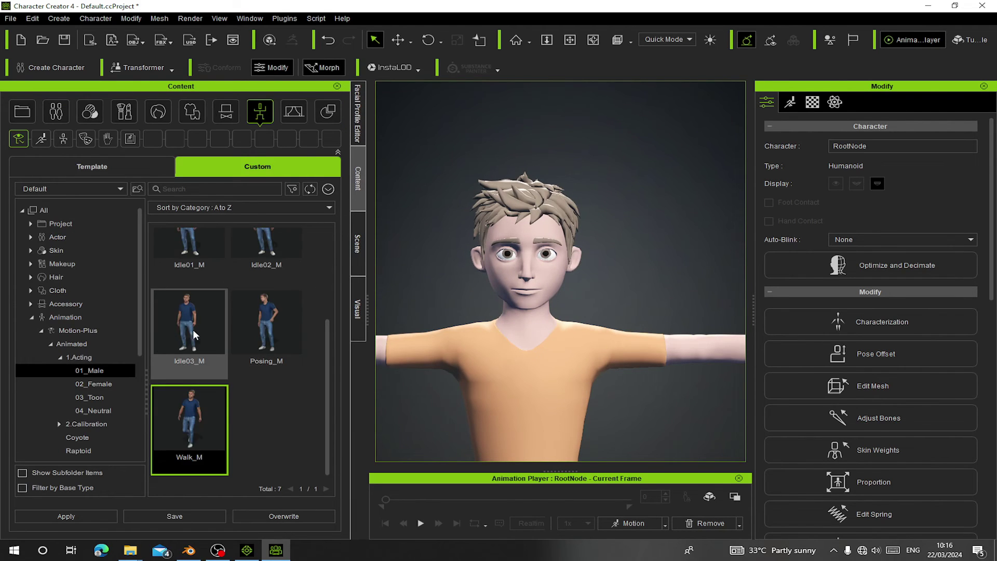
{"action": "scroll", "coordinate": [226, 332], "scroll_direction": "up", "scroll_amount": 2}
{"action": "left_click", "coordinate": [196, 358]}
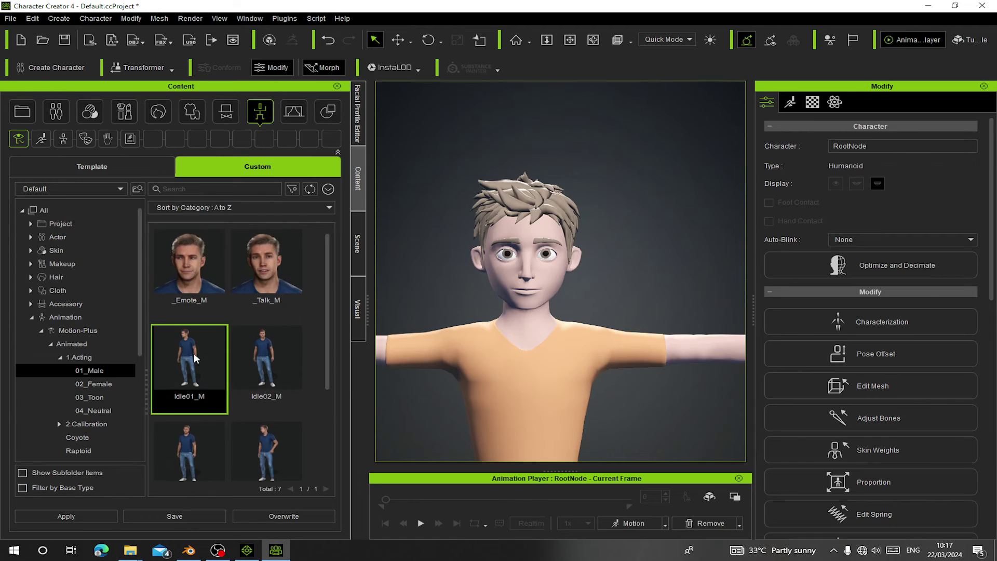
{"action": "double_click", "coordinate": [196, 358]}
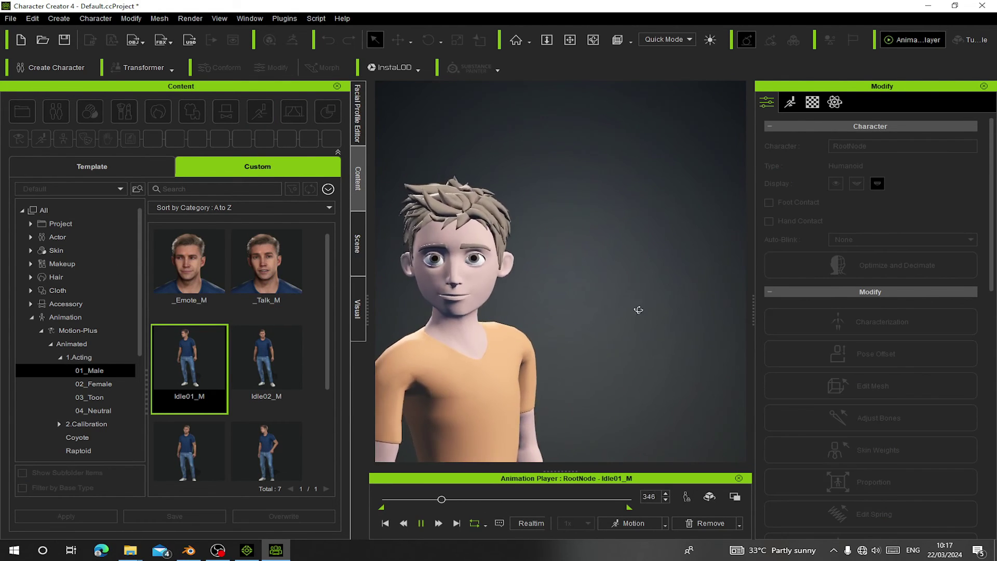
{"action": "scroll", "coordinate": [617, 309], "scroll_direction": "up", "scroll_amount": 3}
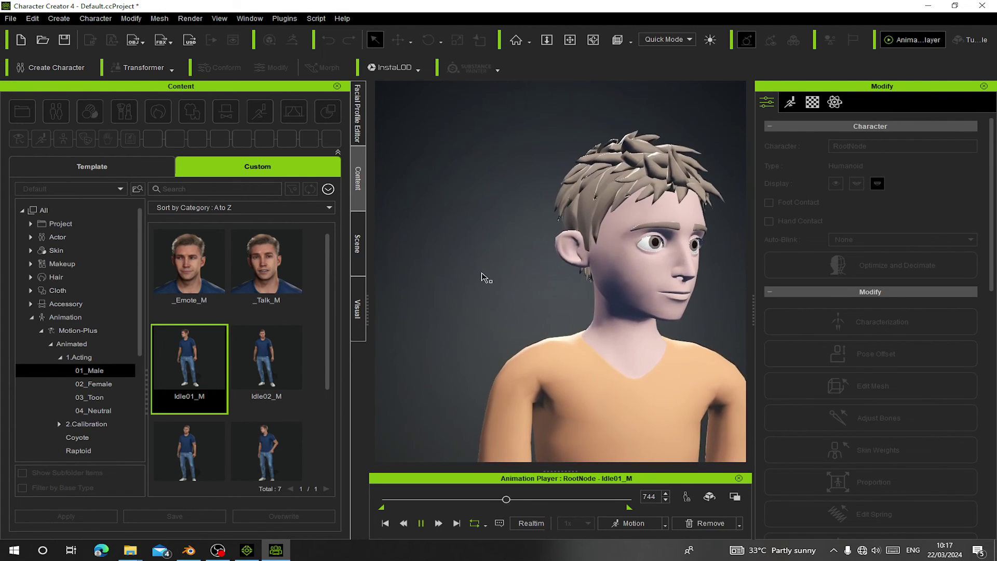
{"action": "scroll", "coordinate": [561, 306], "scroll_direction": "down", "scroll_amount": 3}
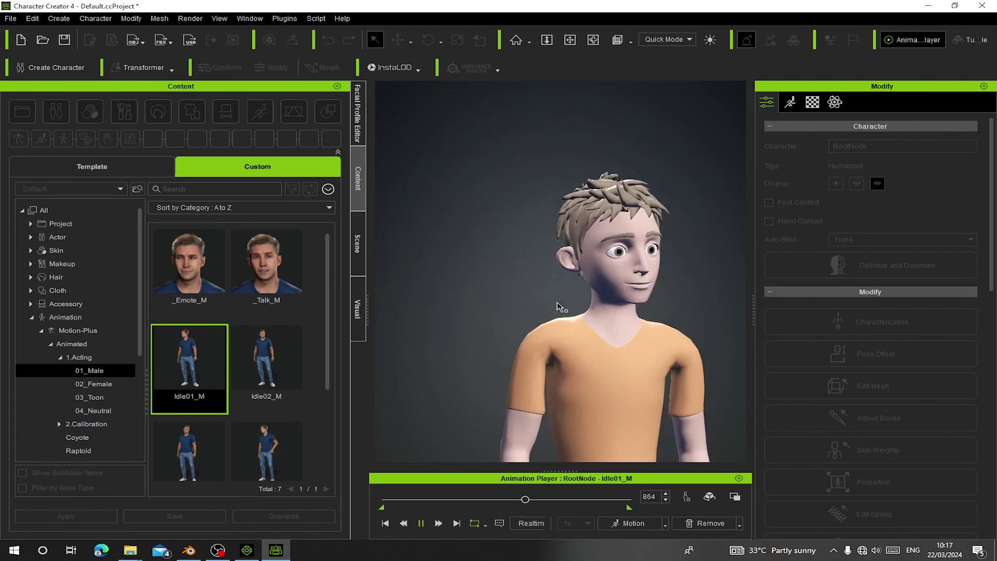
{"action": "right_click_drag", "start_coordinate": [557, 302], "coordinate": [456, 294]}
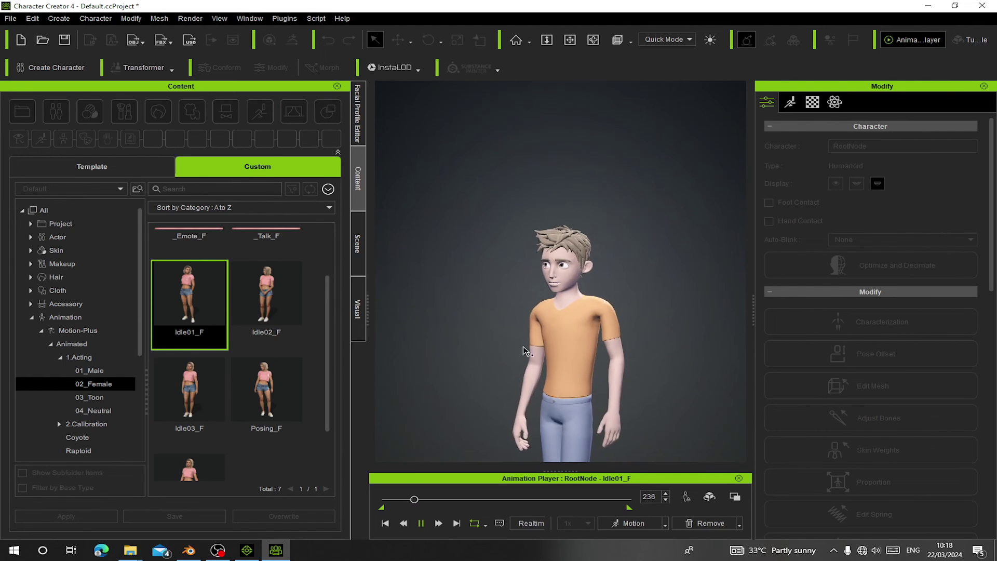
{"action": "scroll", "coordinate": [606, 361], "scroll_direction": "up", "scroll_amount": 10}
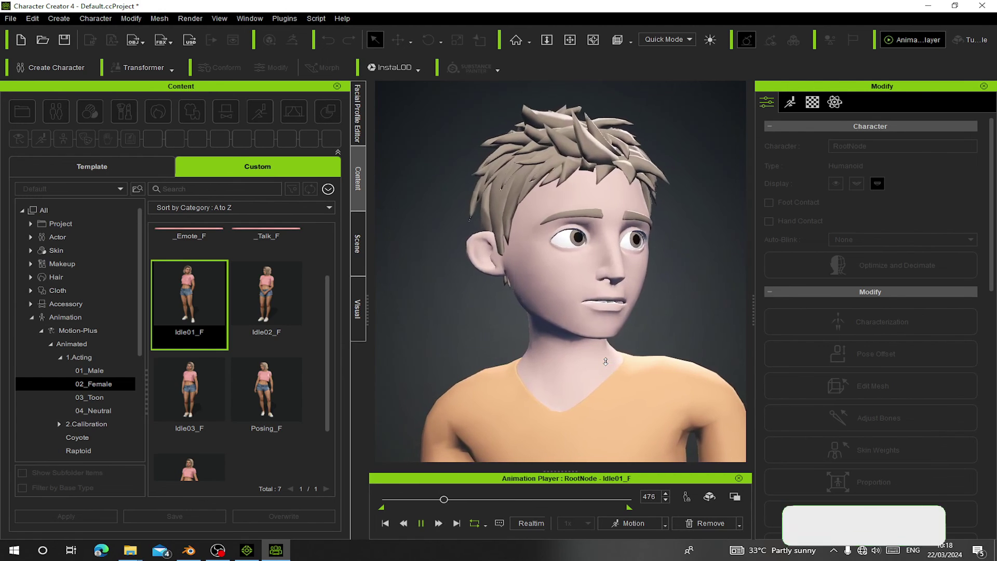
{"action": "scroll", "coordinate": [934, 429], "scroll_direction": "down", "scroll_amount": 10}
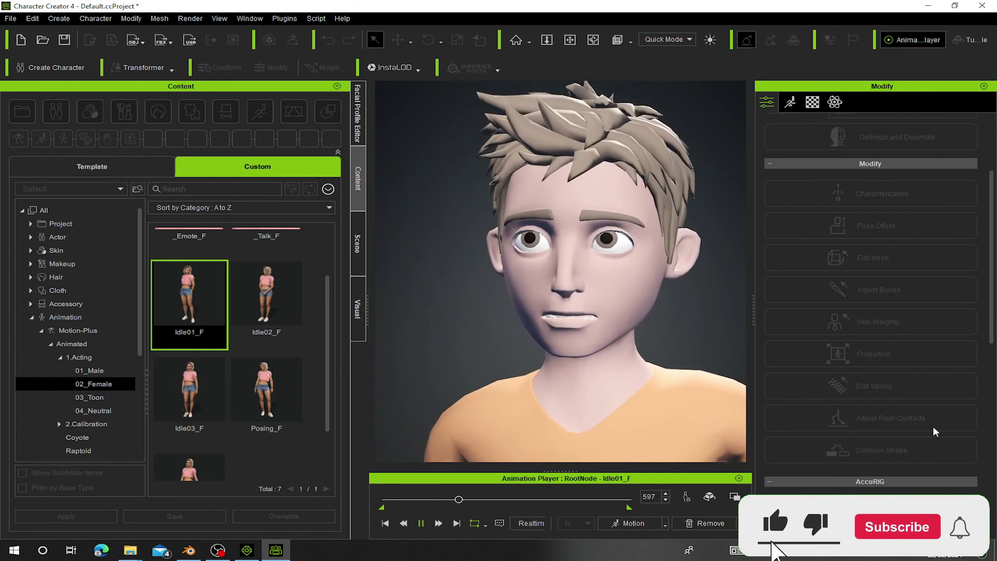
{"action": "scroll", "coordinate": [933, 426], "scroll_direction": "up", "scroll_amount": 5}
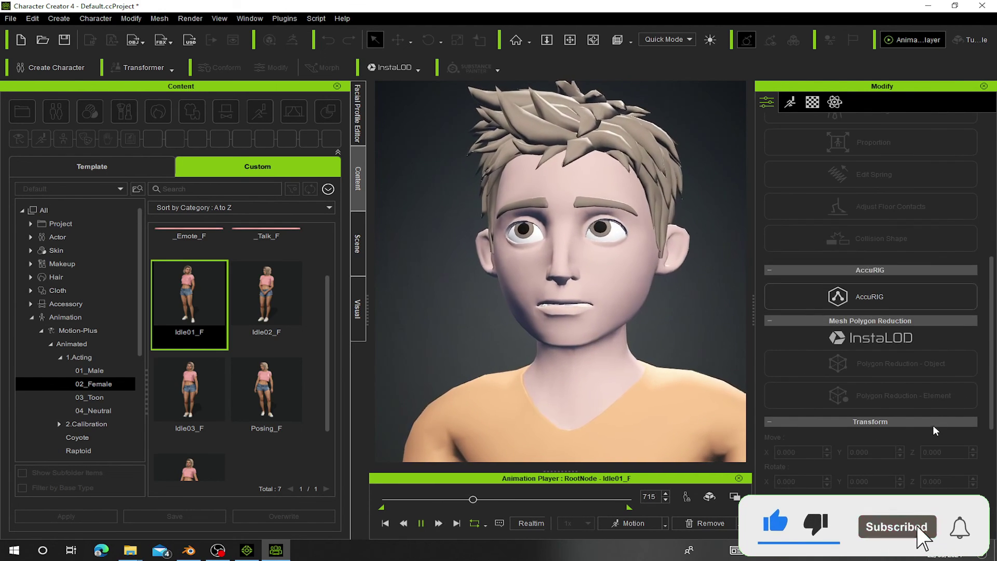
Open Edit Facial and try several 01-Happy expression presets, including A3_Happy and A14_Happy, finishing with A1_Happy.
{"action": "left_click", "coordinate": [791, 103]}
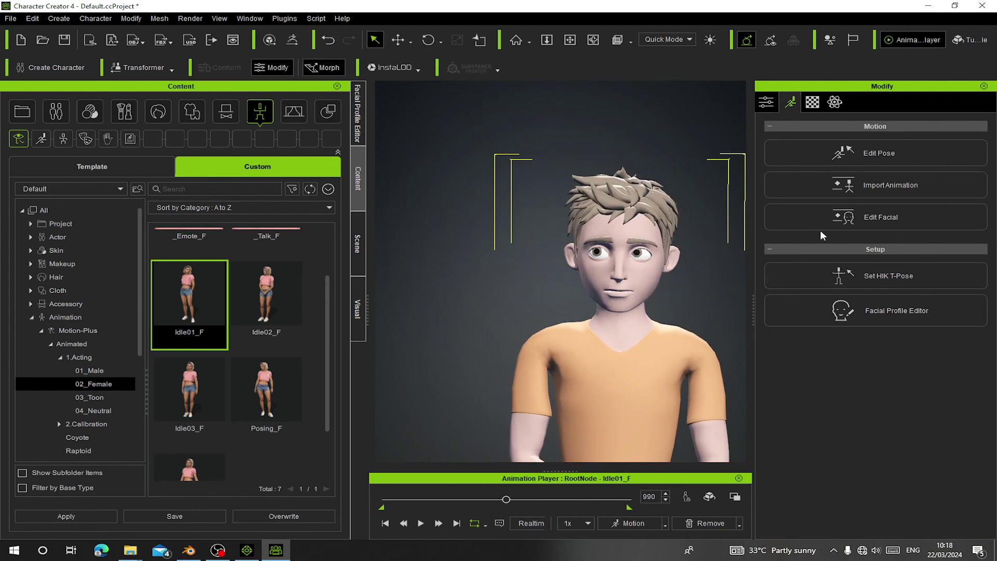
{"action": "left_click", "coordinate": [840, 219]}
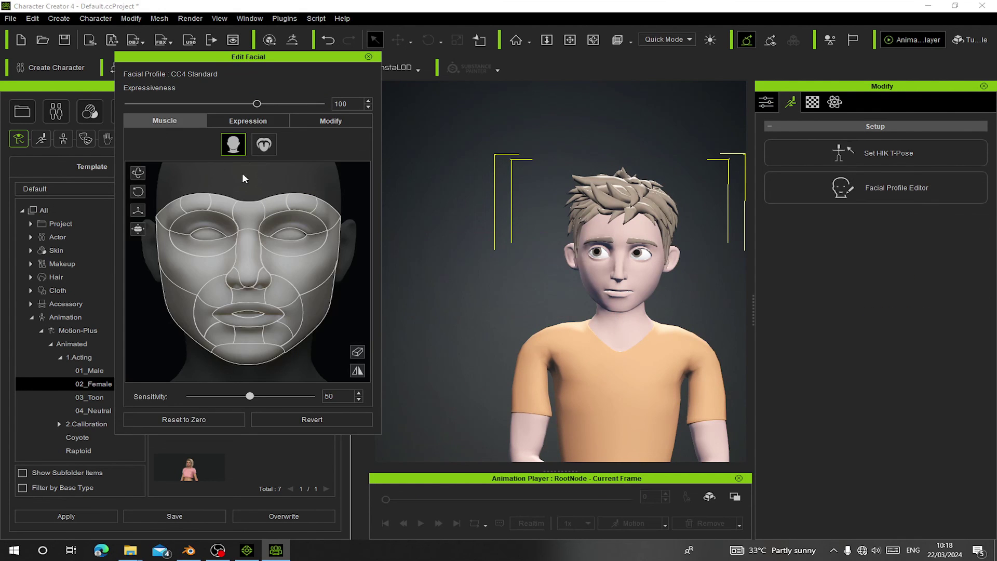
{"action": "left_click", "coordinate": [249, 121]}
{"action": "left_click", "coordinate": [269, 176]}
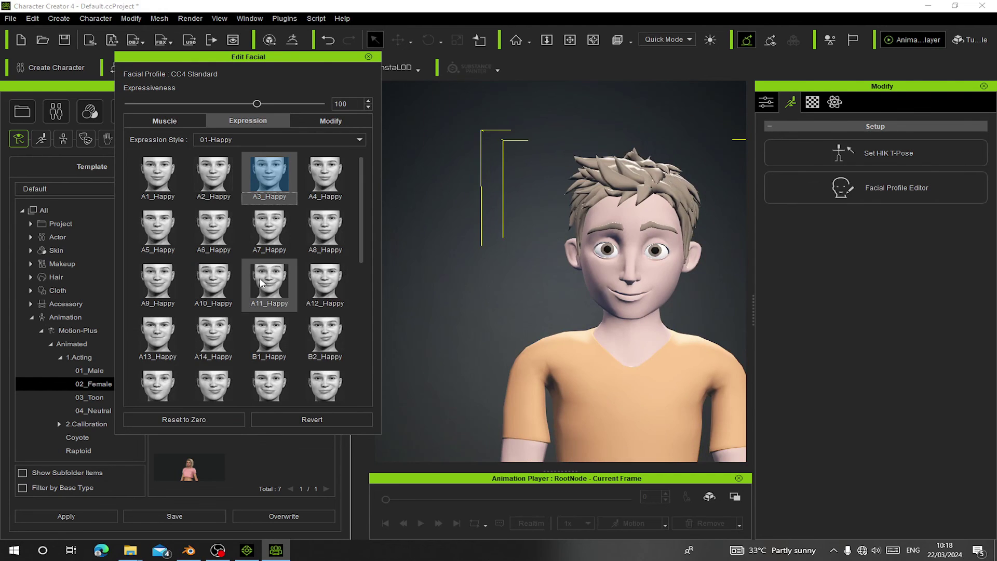
{"action": "left_click", "coordinate": [269, 283]}
{"action": "left_click", "coordinate": [269, 335]}
{"action": "left_click", "coordinate": [198, 333]}
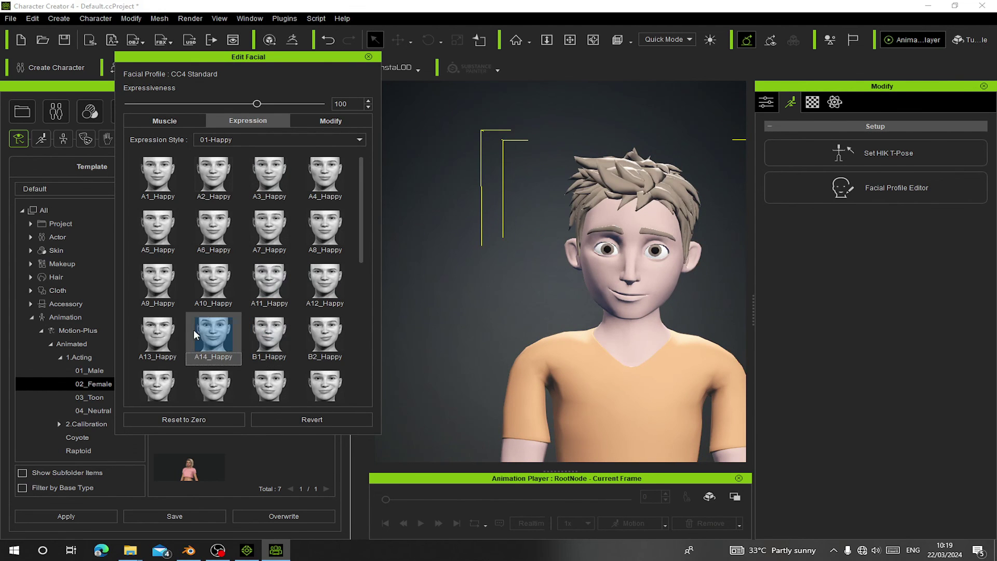
{"action": "left_click", "coordinate": [179, 328]}
{"action": "left_click", "coordinate": [169, 226]}
{"action": "left_click", "coordinate": [161, 176]}
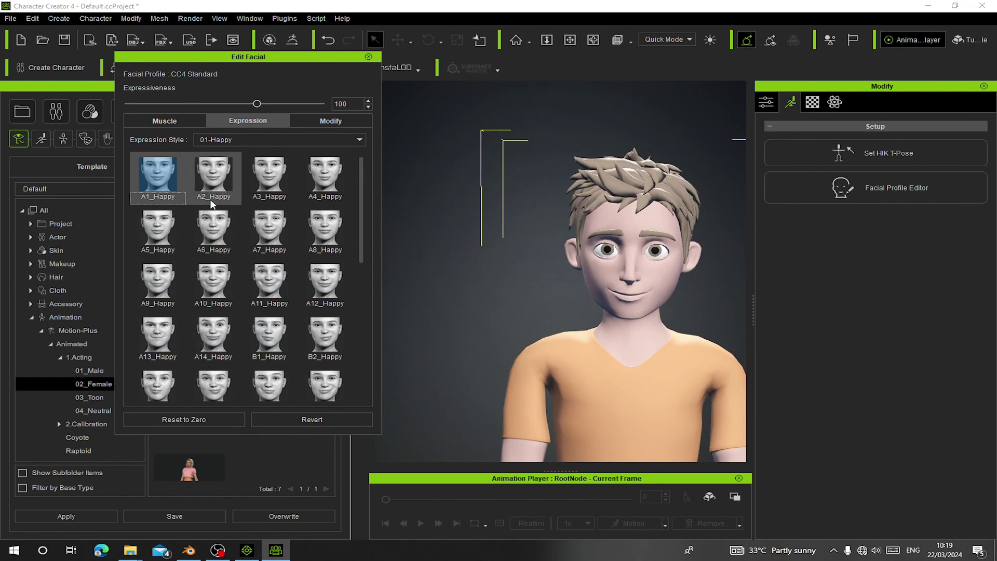